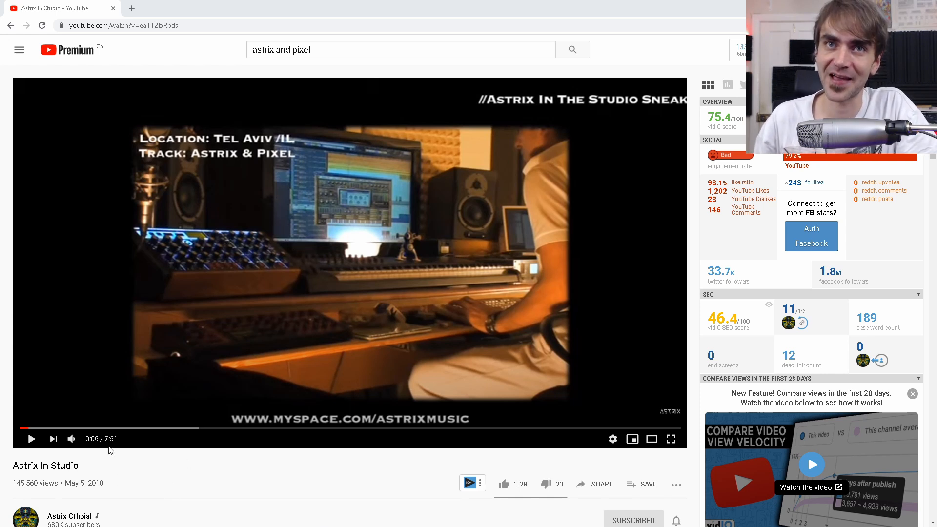
Step: Play the opening section of the Astrix In Studio video, pausing along the way
{"action": "left_click", "coordinate": [32, 439]}
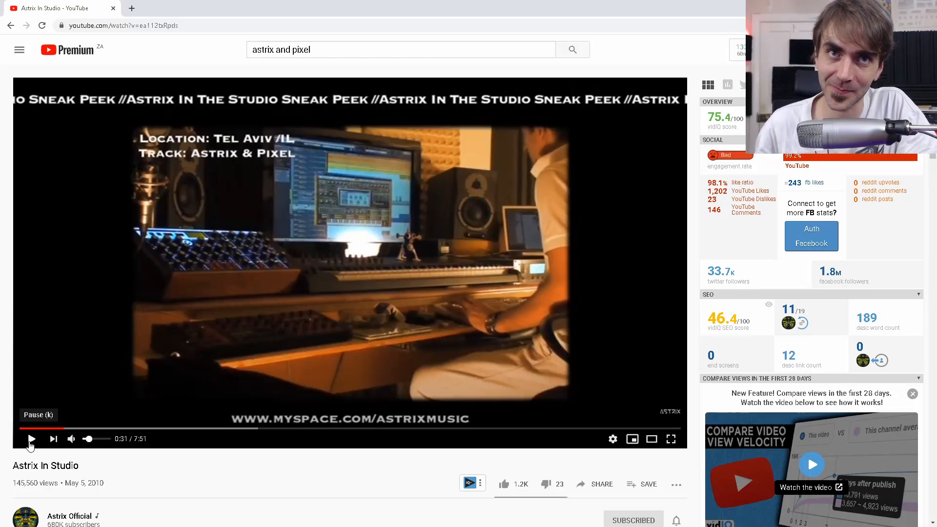
{"action": "left_click", "coordinate": [31, 439]}
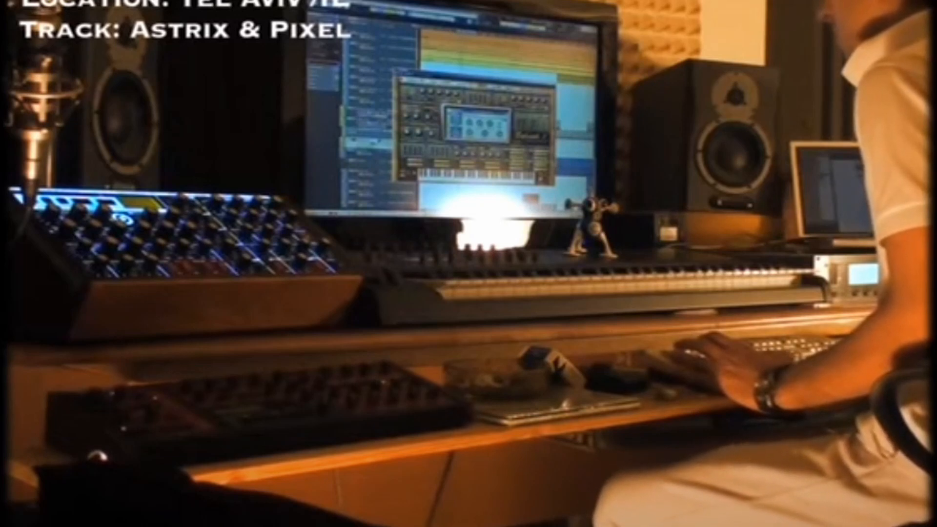
{"action": "left_click", "coordinate": [38, 442]}
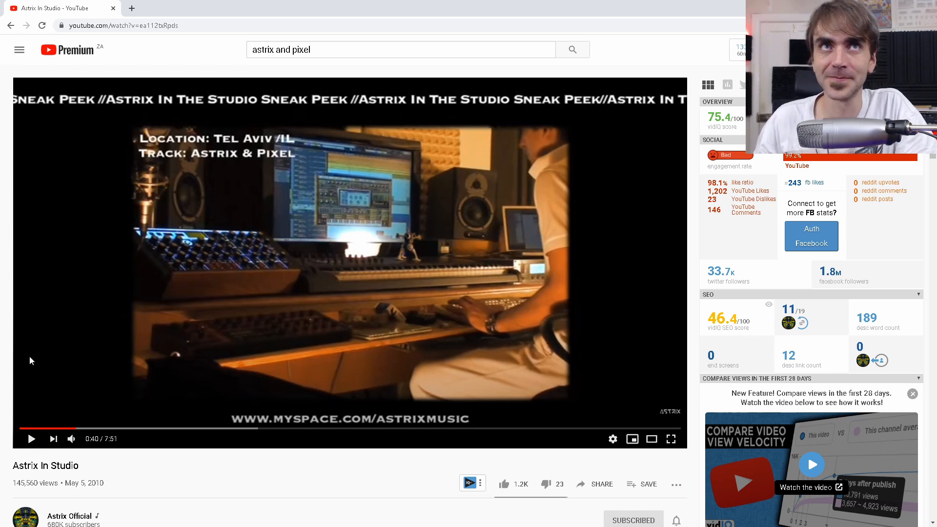
Step: Skip to 2:21 in the Astrix In Studio video and listen to that passage, pausing and resuming playback
{"action": "key", "text": "3"}
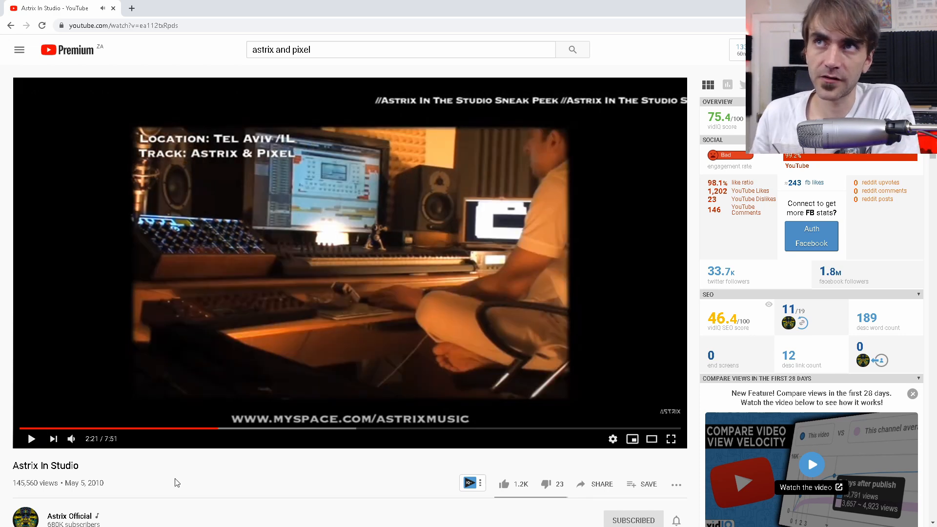
{"action": "left_click", "coordinate": [29, 442]}
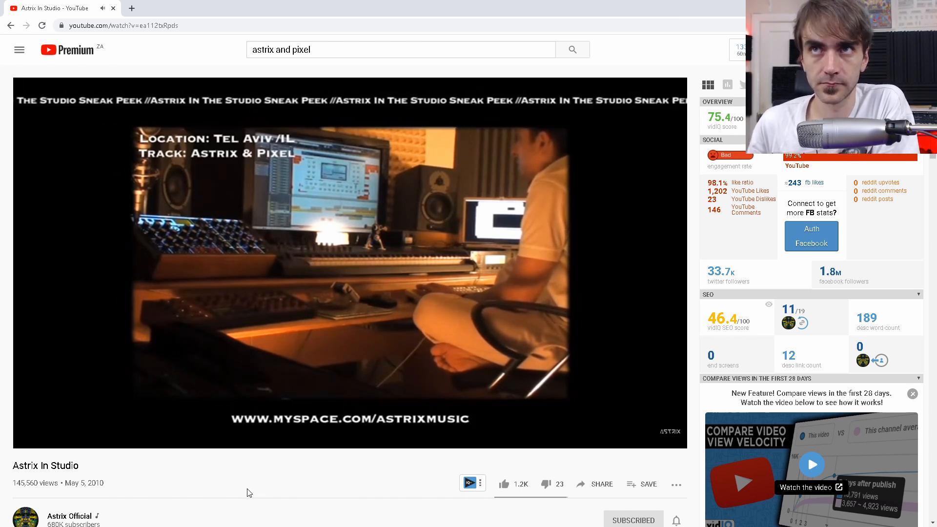
{"action": "left_click", "coordinate": [43, 445]}
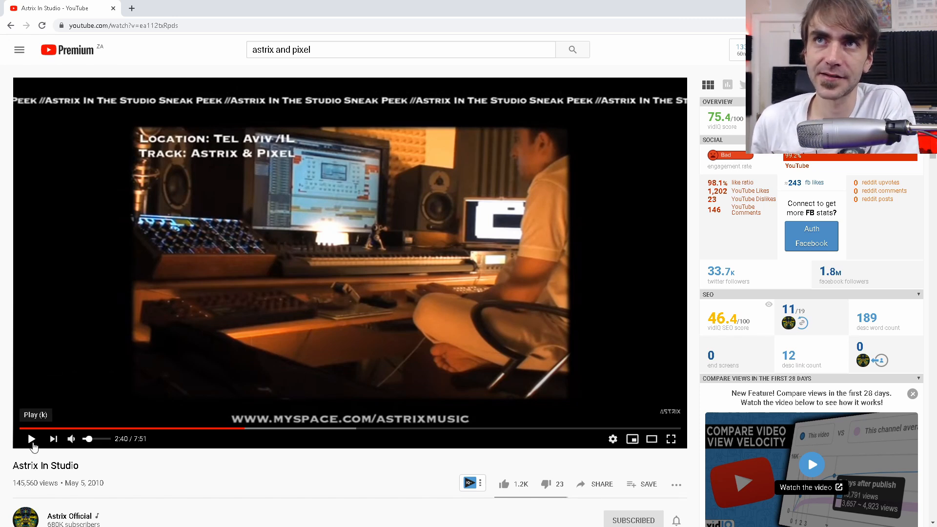
{"action": "left_click", "coordinate": [32, 441]}
{"action": "left_click", "coordinate": [261, 187]}
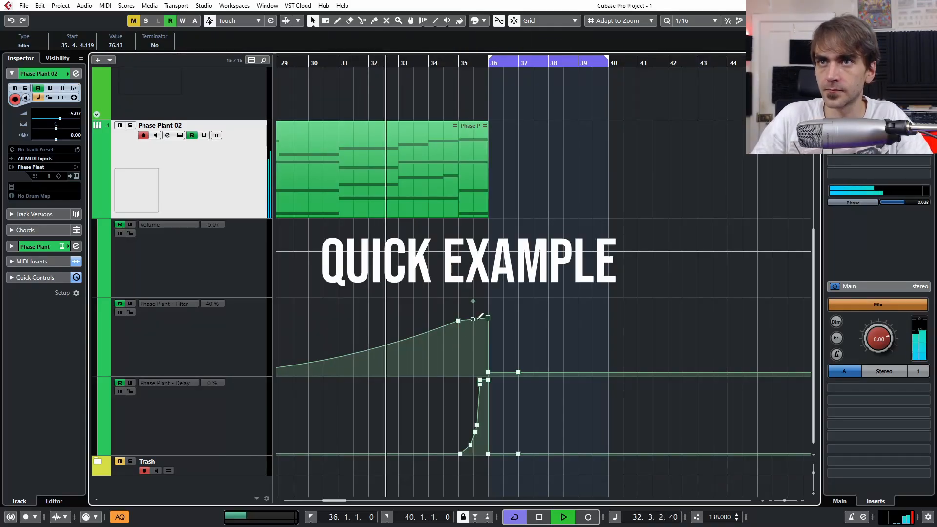
Step: Raise the last point before bar 36 on Phase Plant 02's filter automation curve
{"action": "left_click_drag", "start_coordinate": [488, 318], "coordinate": [488, 305]}
Step: Move the last KnB clip one bar later to start at bar 37, listen to the transition and stop playback
{"action": "scroll", "coordinate": [561, 168], "scroll_direction": "down", "scroll_amount": 3}
{"action": "scroll", "coordinate": [528, 206], "scroll_direction": "right", "scroll_amount": 2}
{"action": "scroll", "coordinate": [463, 173], "scroll_direction": "up", "scroll_amount": 3}
{"action": "scroll", "coordinate": [464, 178], "scroll_direction": "down", "scroll_amount": 1}
{"action": "scroll", "coordinate": [464, 201], "scroll_direction": "up", "scroll_amount": 4}
{"action": "left_click", "coordinate": [463, 186]}
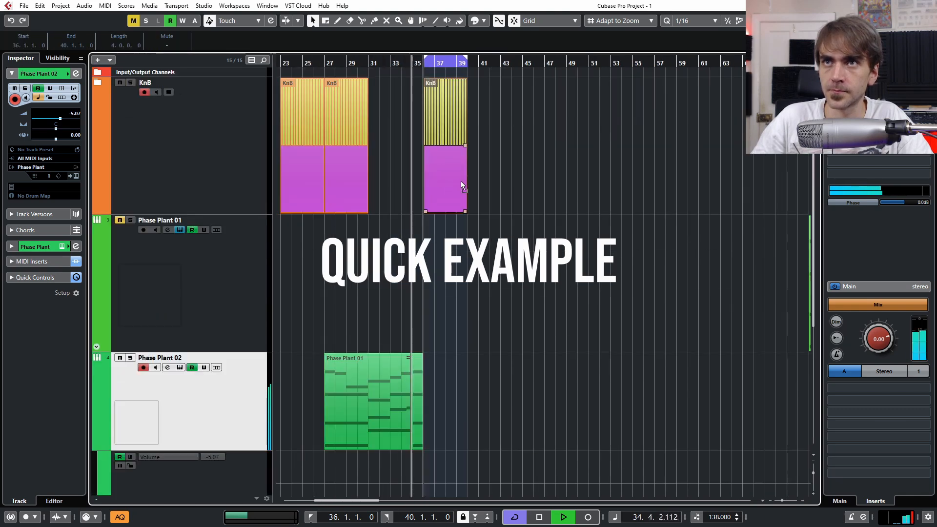
{"action": "left_click_drag", "start_coordinate": [463, 186], "coordinate": [474, 187]}
{"action": "left_click", "coordinate": [500, 282]}
{"action": "scroll", "coordinate": [497, 288], "scroll_direction": "down", "scroll_amount": 3}
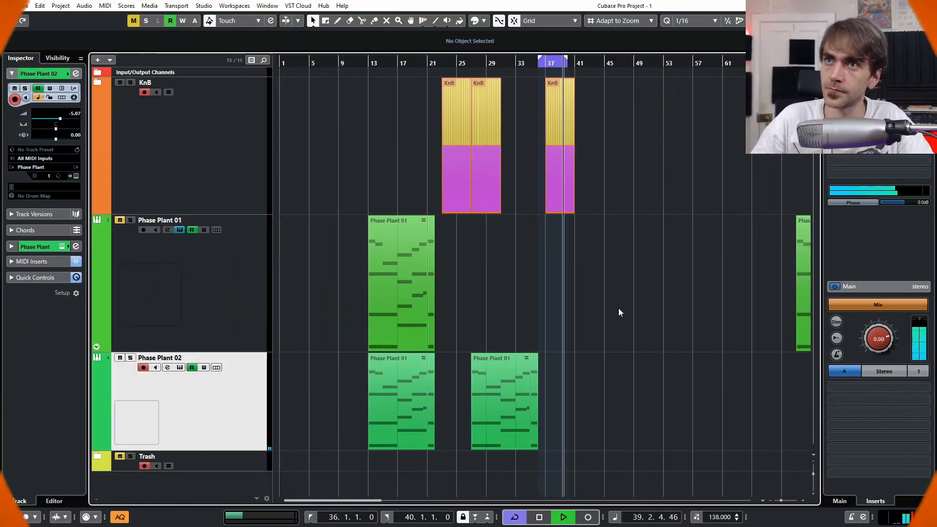
{"action": "key", "text": "space"}
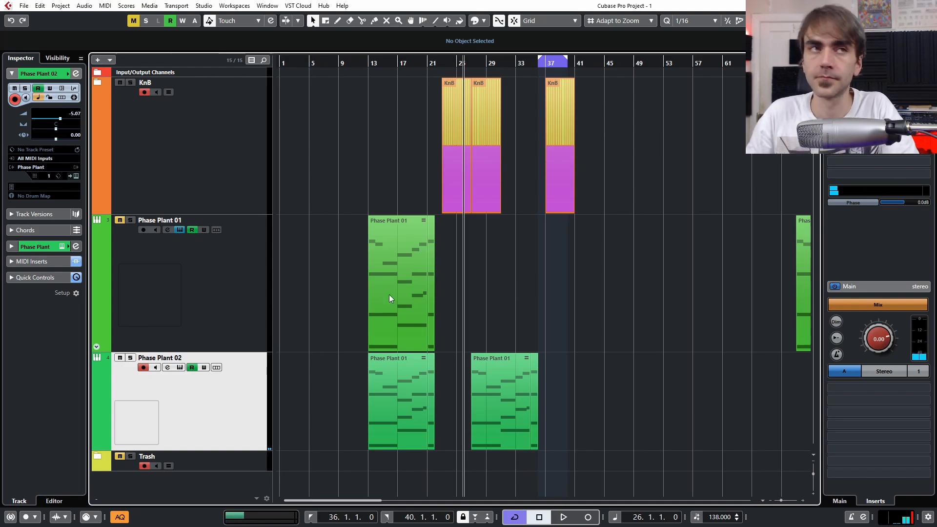
Step: Copy the eight-bar Phase Plant 01 part from bar 13 to bar 1 and set the cycle locators around the copy
{"action": "key", "text": "alt+Tab"}
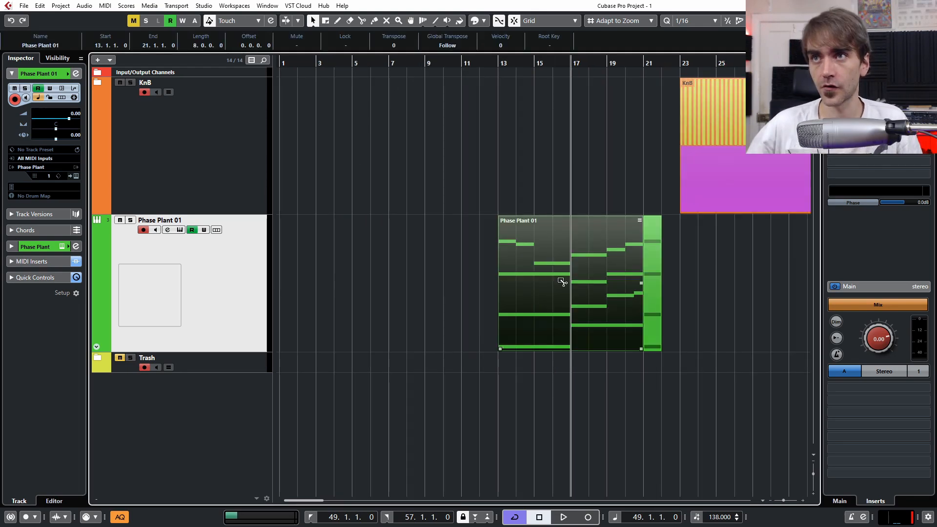
{"action": "left_click_drag", "start_coordinate": [560, 281], "coordinate": [338, 285]}
{"action": "left_click", "coordinate": [294, 315]}
{"action": "key", "text": "p"}
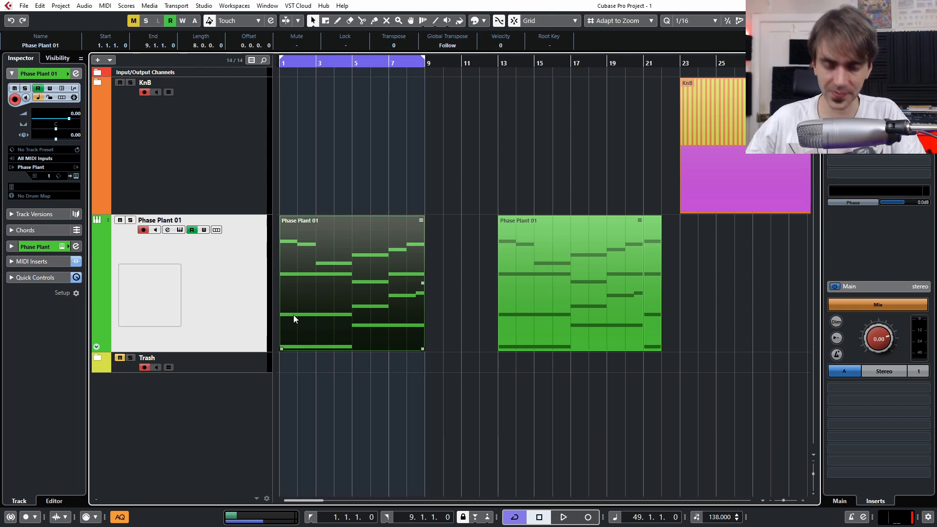
Step: Open the Phase Plant 01 part at bar 1 in the Key Editor and inspect the track's MIDI modifiers
{"action": "double_click", "coordinate": [388, 318]}
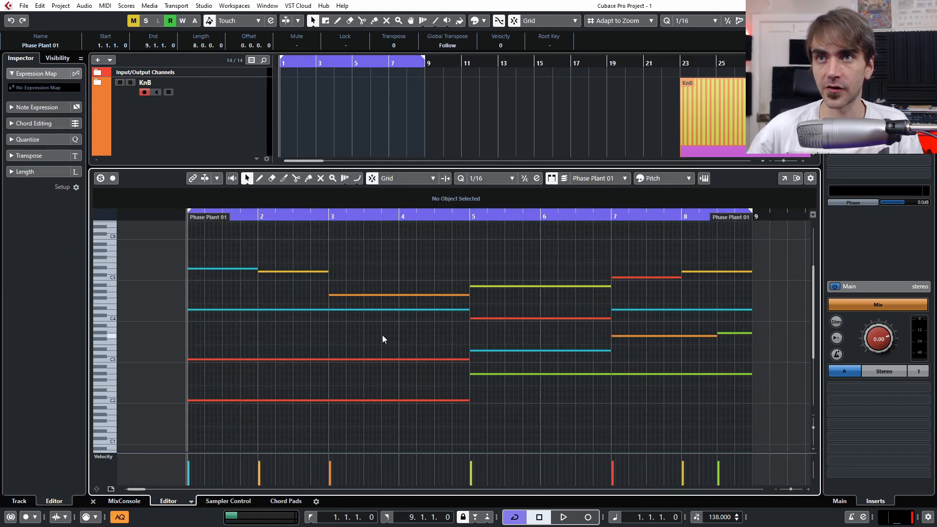
{"action": "scroll", "coordinate": [372, 119], "scroll_direction": "down", "scroll_amount": 5}
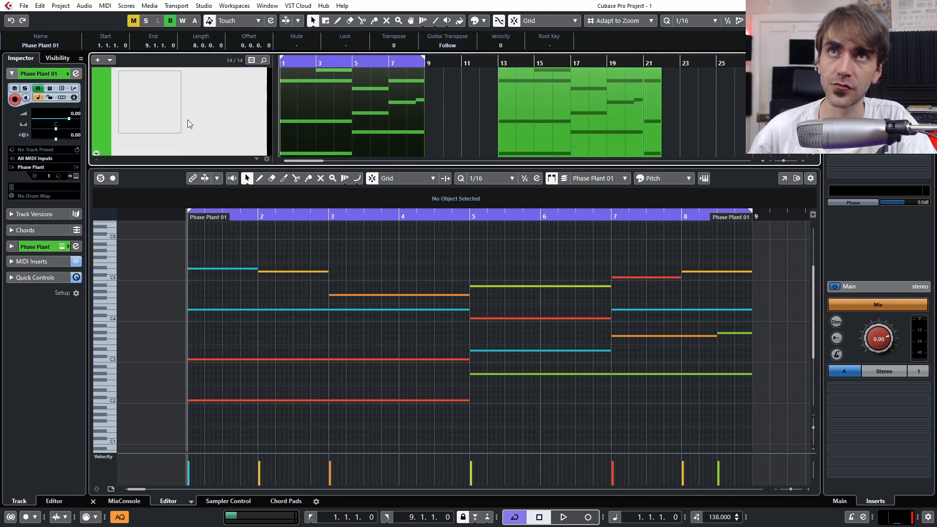
{"action": "left_click", "coordinate": [15, 263]}
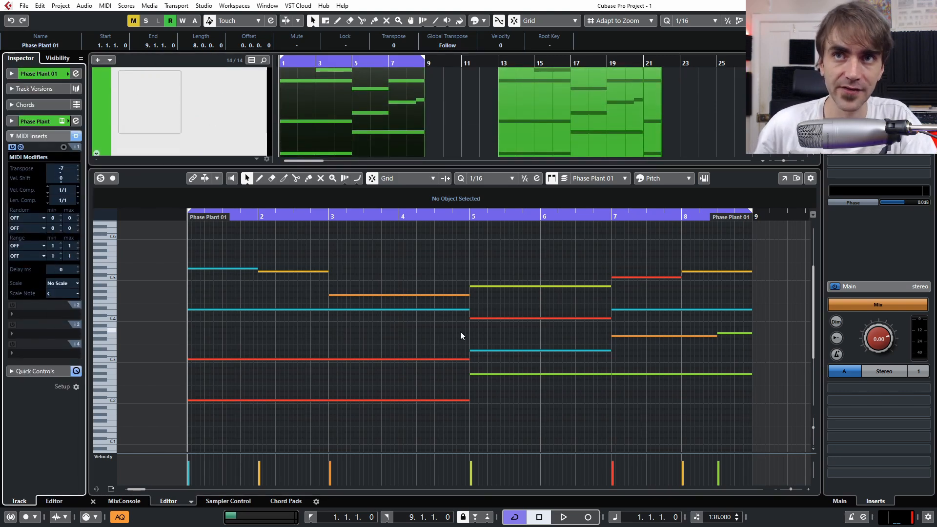
{"action": "left_click", "coordinate": [581, 430]}
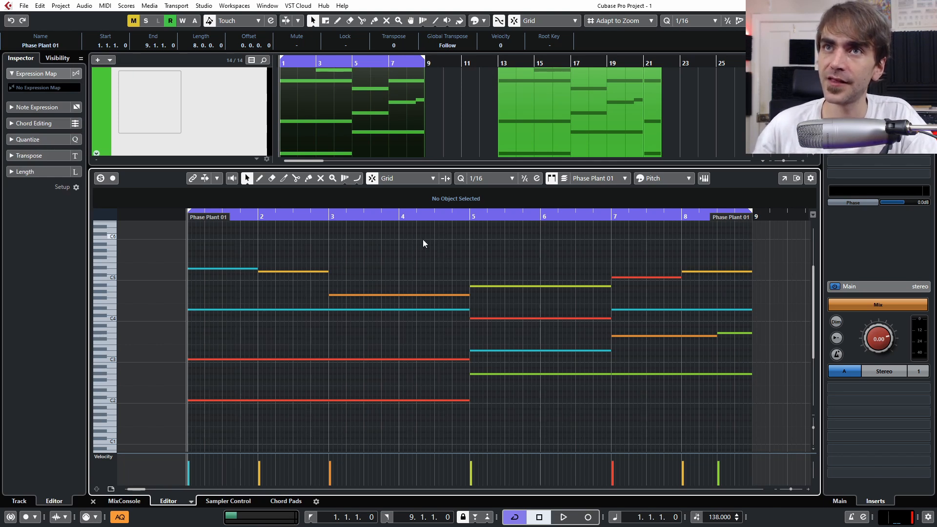
Step: Highlight the chord notes from bar 5 onward and across the whole part, and close the Key Editor
{"action": "left_click_drag", "start_coordinate": [531, 241], "coordinate": [769, 403]}
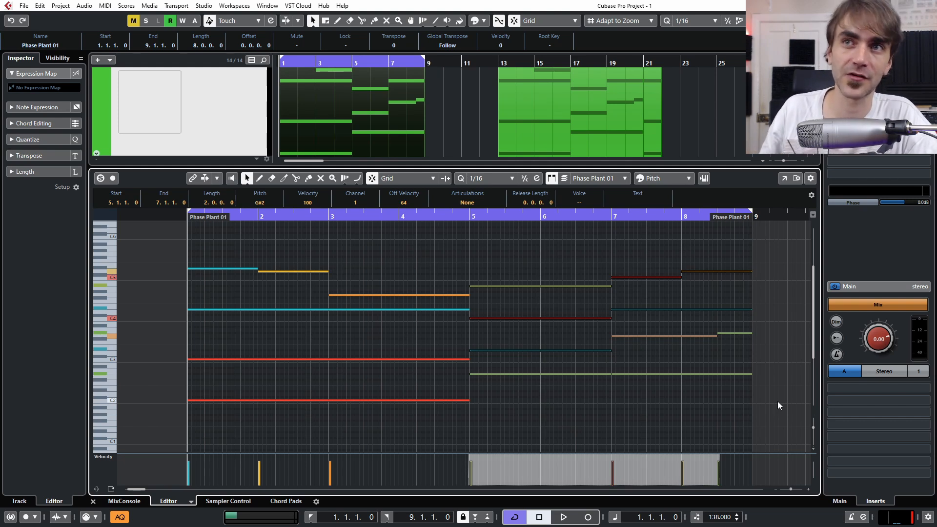
{"action": "left_click_drag", "start_coordinate": [543, 268], "coordinate": [730, 401]}
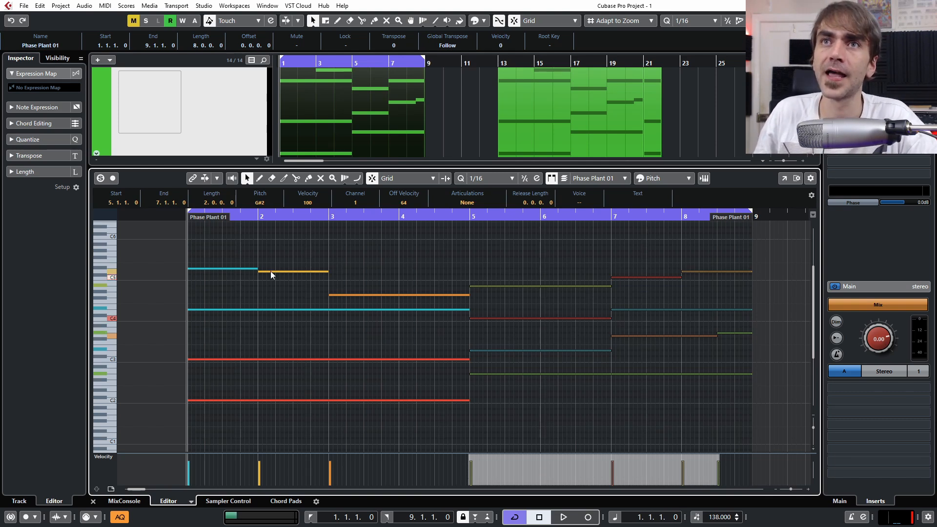
{"action": "left_click_drag", "start_coordinate": [217, 238], "coordinate": [725, 434]}
{"action": "left_click", "coordinate": [93, 501]}
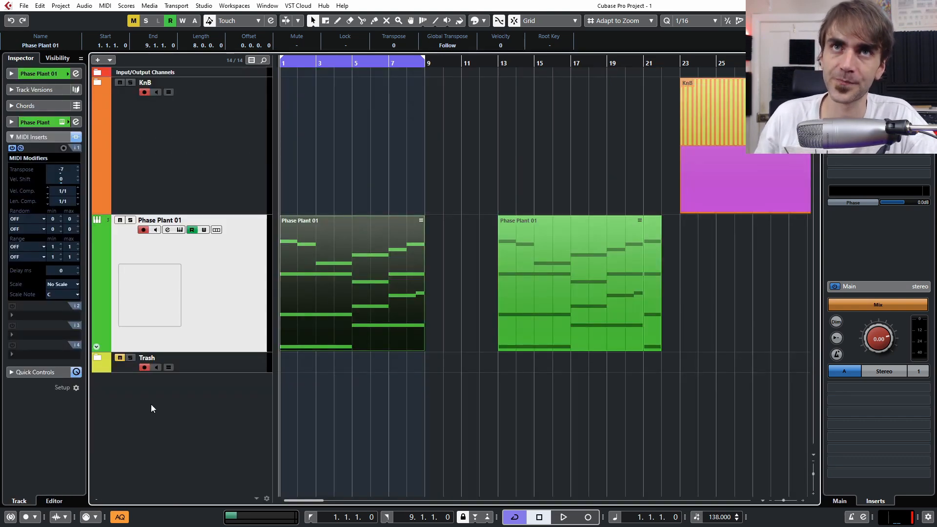
{"action": "left_click", "coordinate": [11, 74]}
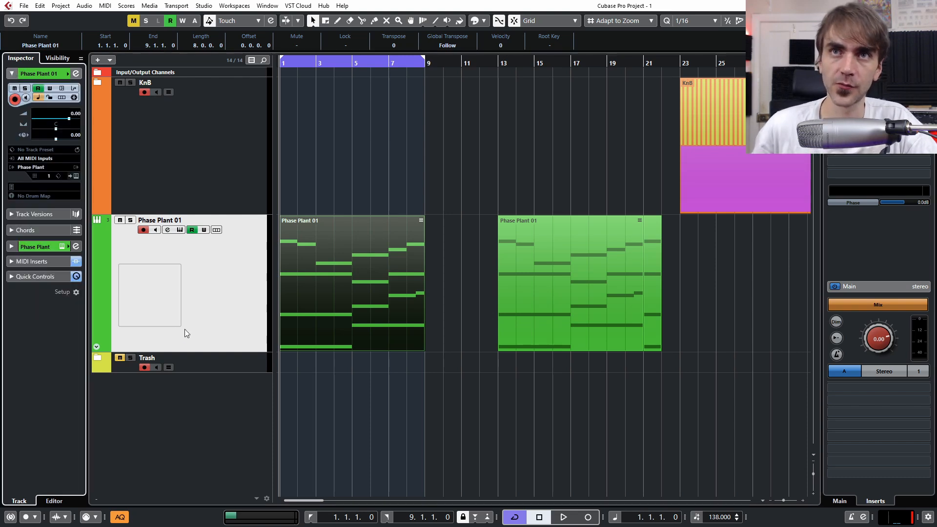
Step: Add one Phase Plant instrument track routed to Stereo Out below Phase Plant 01
{"action": "right_click", "coordinate": [239, 319]}
{"action": "mouse_move", "coordinate": [293, 320]}
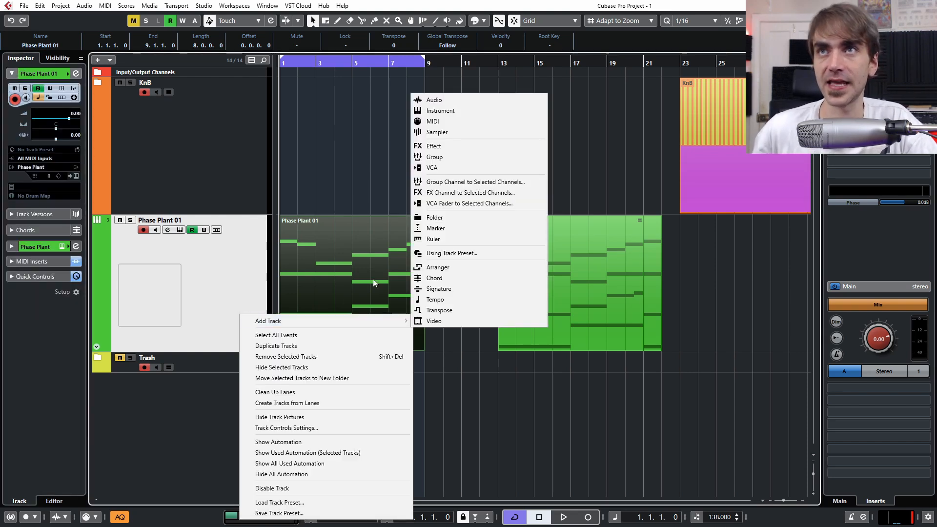
{"action": "left_click", "coordinate": [478, 113]}
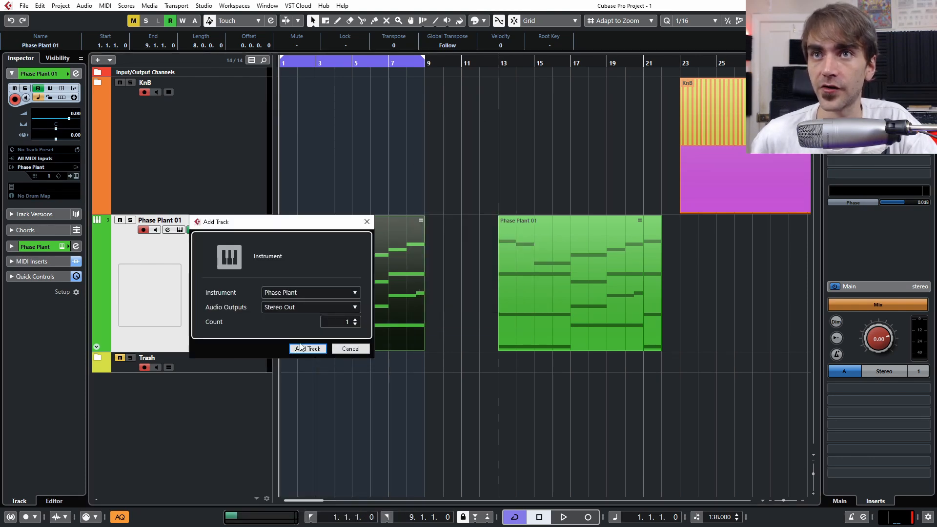
{"action": "left_click", "coordinate": [306, 348]}
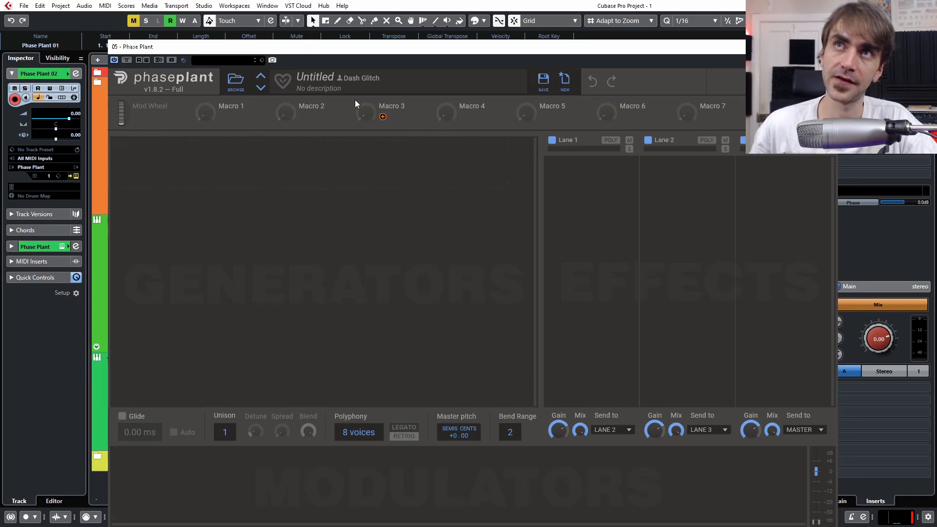
Step: Mute the Phase Plant 01 track and move its part at bar 1 down to the Phase Plant 02 track
{"action": "left_click_drag", "start_coordinate": [348, 51], "coordinate": [541, 22]}
{"action": "left_click", "coordinate": [169, 262]}
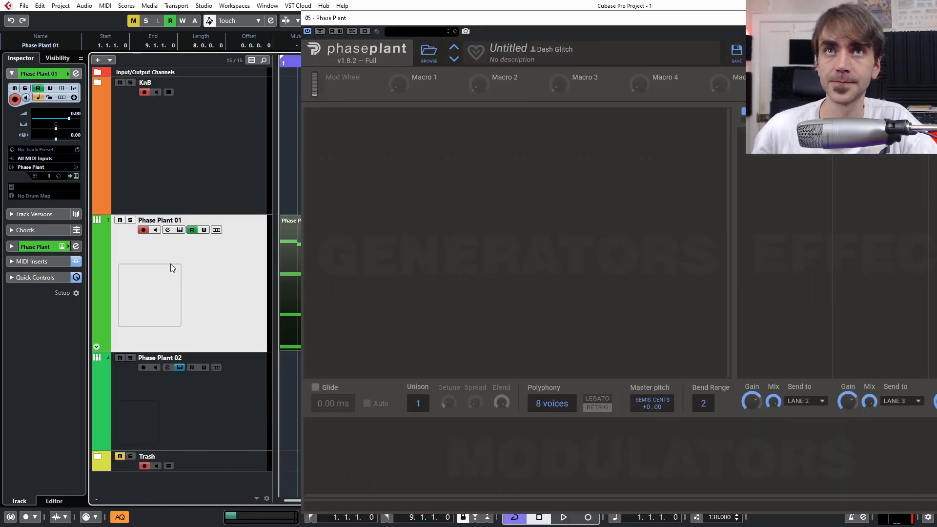
{"action": "left_click", "coordinate": [120, 221]}
{"action": "left_click", "coordinate": [76, 177]}
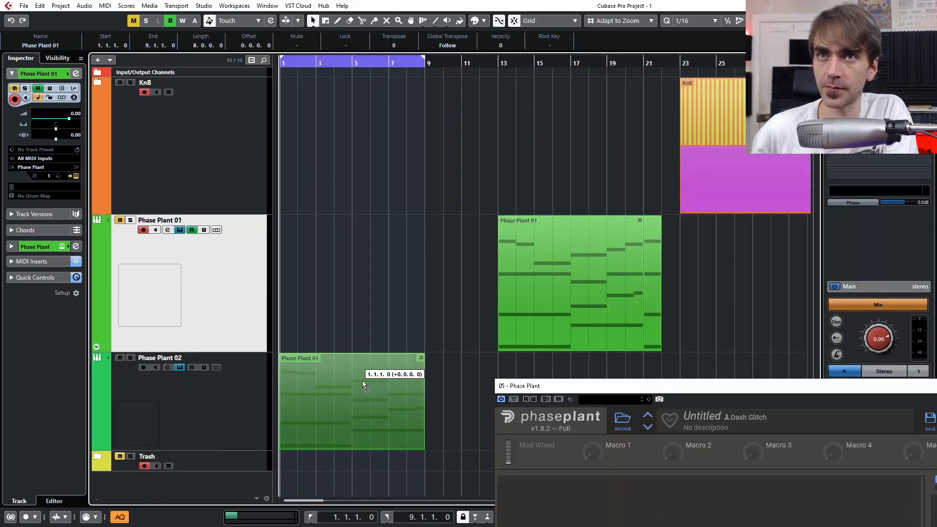
Step: Add an Analog saw generator in the empty Phase Plant patch, set its unison to 4 voices and adjust the detune
{"action": "left_click_drag", "start_coordinate": [682, 387], "coordinate": [206, 21]}
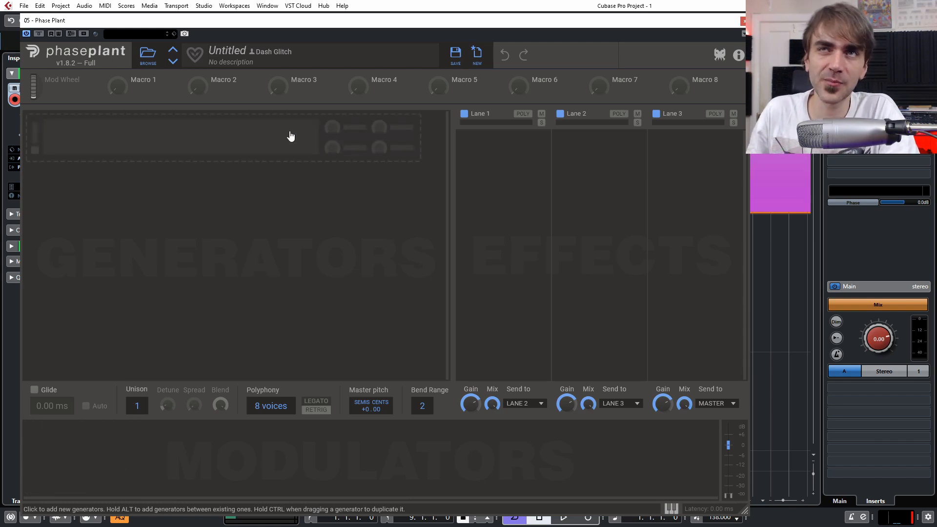
{"action": "left_click", "coordinate": [251, 131]}
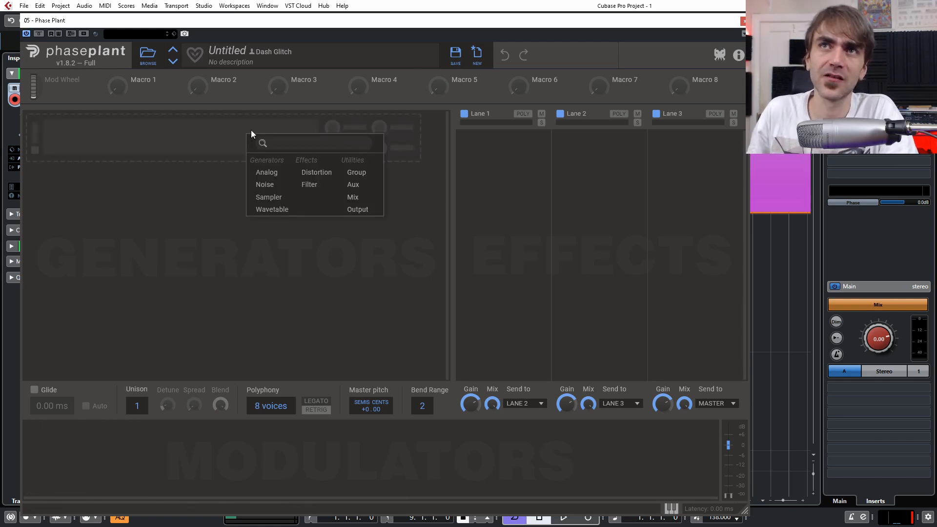
{"action": "left_click", "coordinate": [254, 171]}
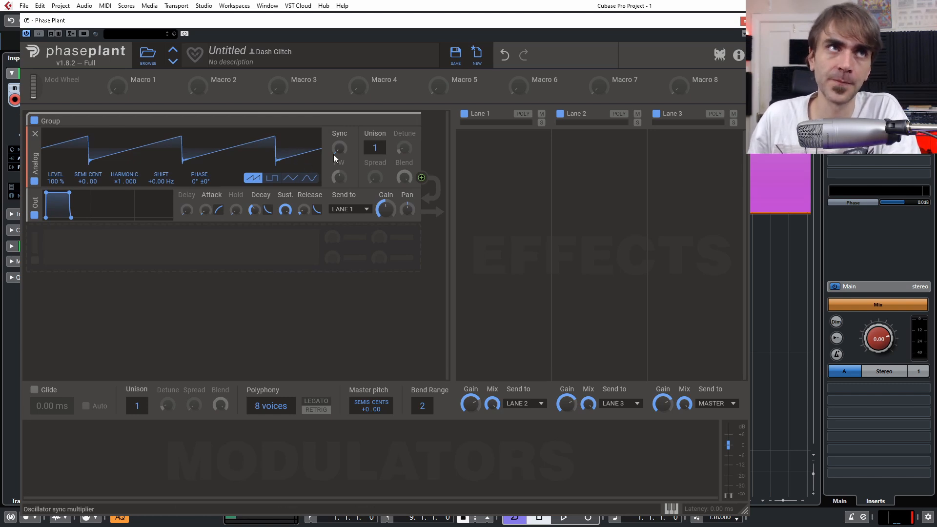
{"action": "left_click_drag", "start_coordinate": [371, 152], "coordinate": [371, 138]}
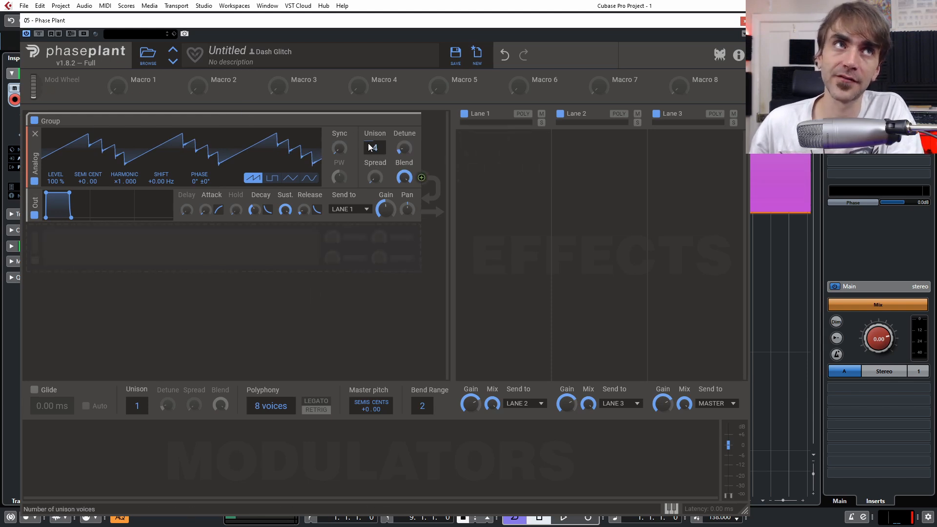
{"action": "left_click_drag", "start_coordinate": [408, 153], "coordinate": [408, 146]}
Step: Add an LFO modulator and assign it to the Analog generator's unison detune
{"action": "left_click", "coordinate": [104, 464]}
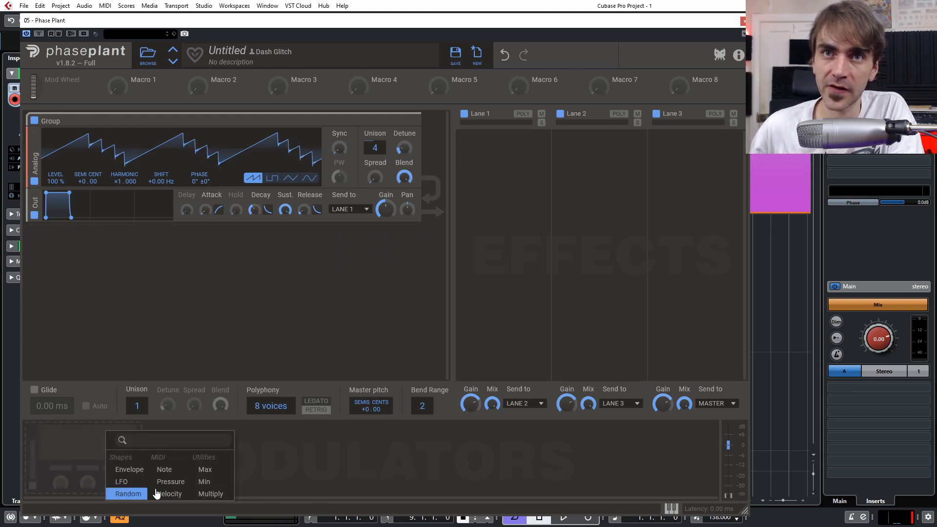
{"action": "left_click", "coordinate": [117, 482]}
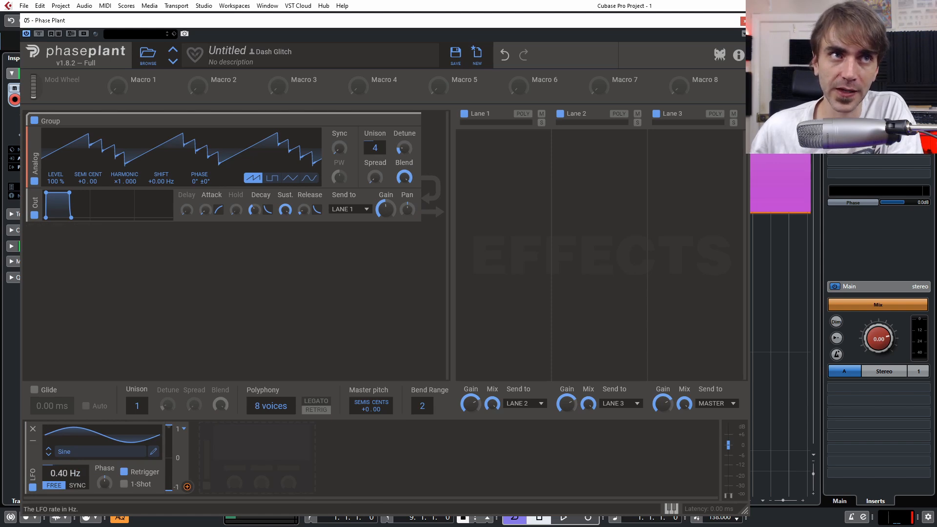
{"action": "left_click_drag", "start_coordinate": [169, 482], "coordinate": [405, 149]}
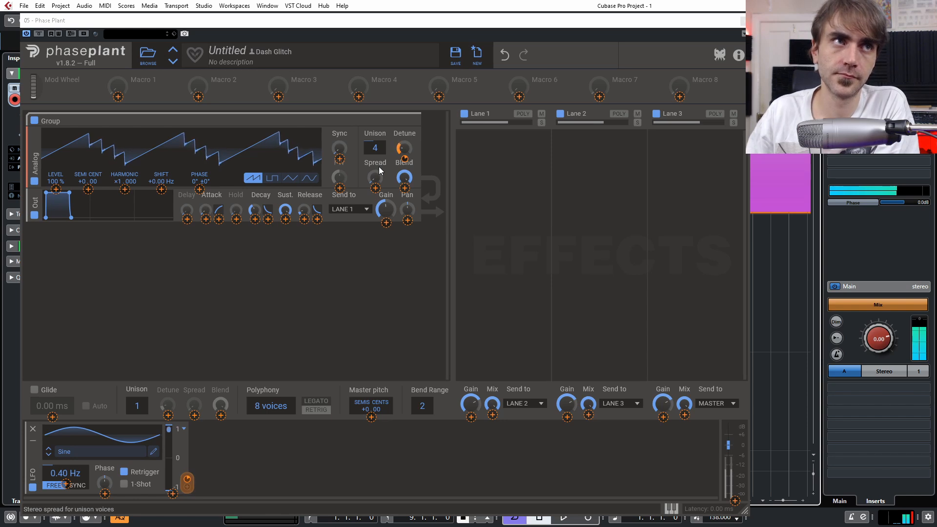
{"action": "left_click", "coordinate": [200, 279]}
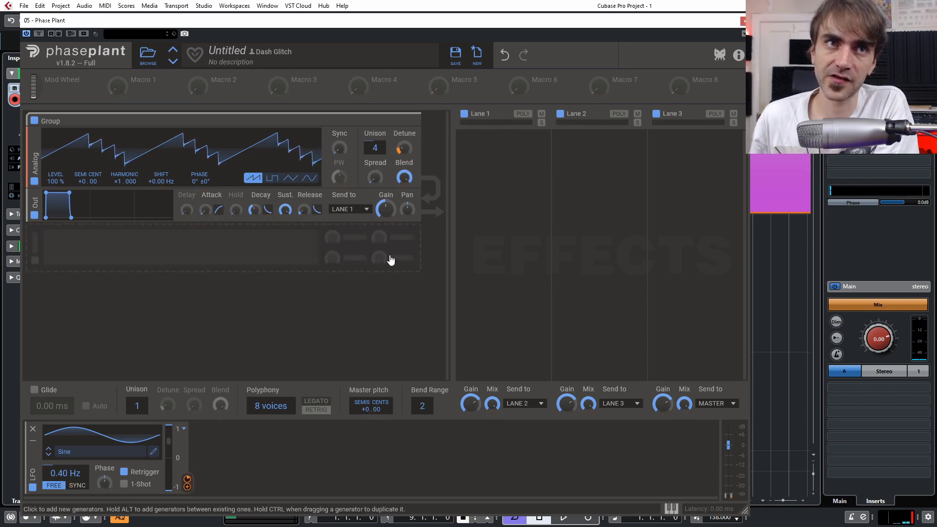
Step: Clear the synth window away from the arrangement and play the looped part on the Phase Plant 02 track
{"action": "left_click_drag", "start_coordinate": [596, 22], "coordinate": [622, 524]}
{"action": "left_click", "coordinate": [450, 423]}
{"action": "left_click", "coordinate": [363, 406]}
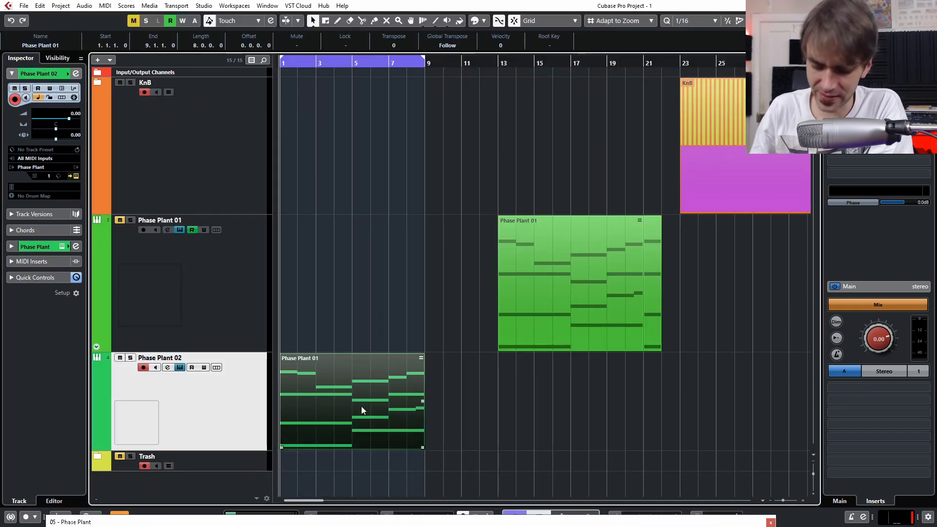
{"action": "key", "text": "space"}
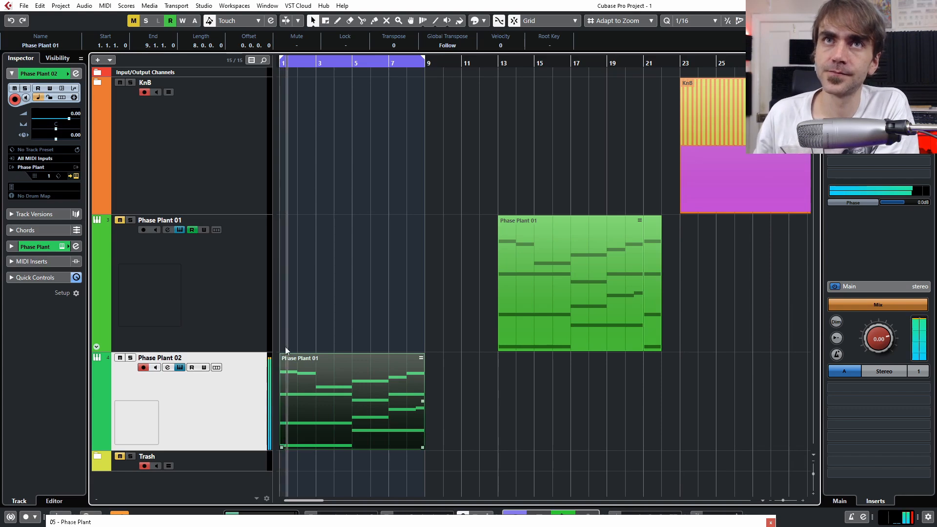
Step: Lower the Phase Plant 02 track's volume to -5.07, bring the synth window back over the arrangement and stop playback
{"action": "left_click_drag", "start_coordinate": [68, 123], "coordinate": [60, 121]}
{"action": "left_click", "coordinate": [267, 519]}
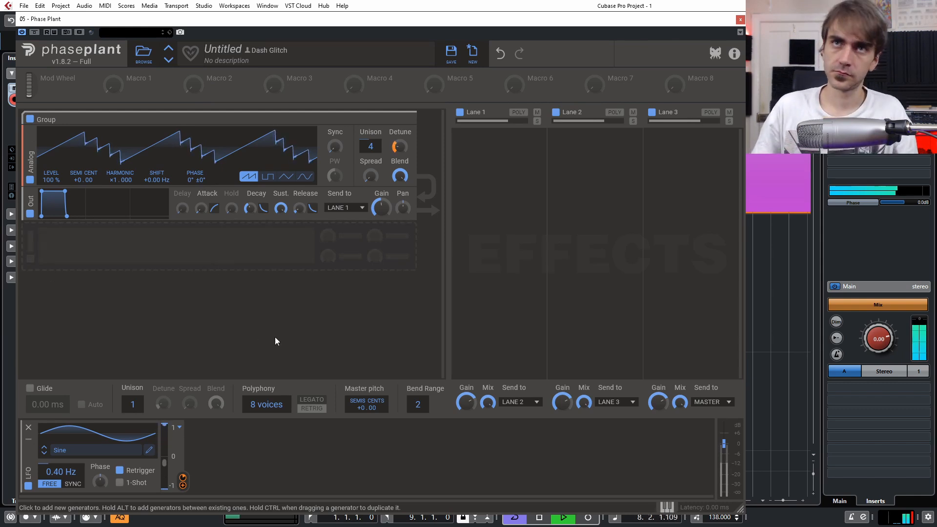
{"action": "key", "text": "space"}
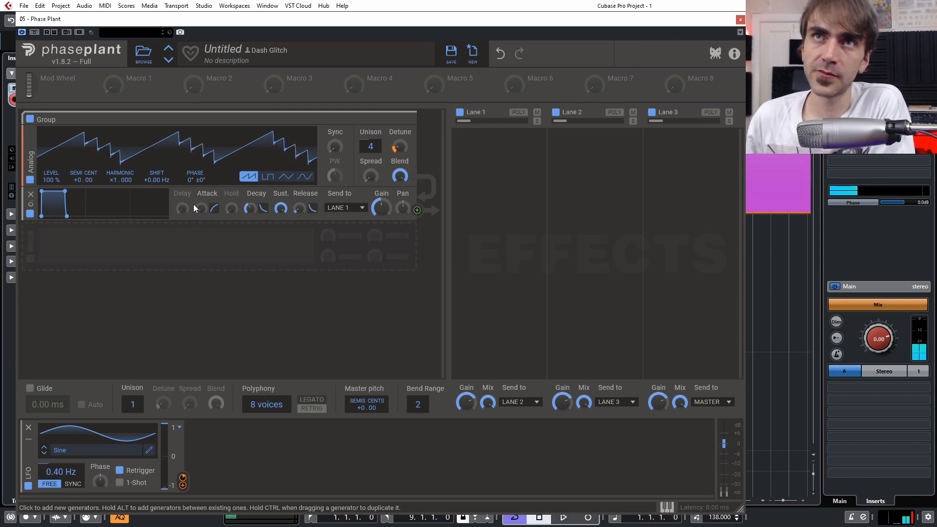
Step: Lengthen the output envelope's release to about 36 ms and fine-tune its attack while playing the loop
{"action": "left_click_drag", "start_coordinate": [200, 209], "coordinate": [200, 200]}
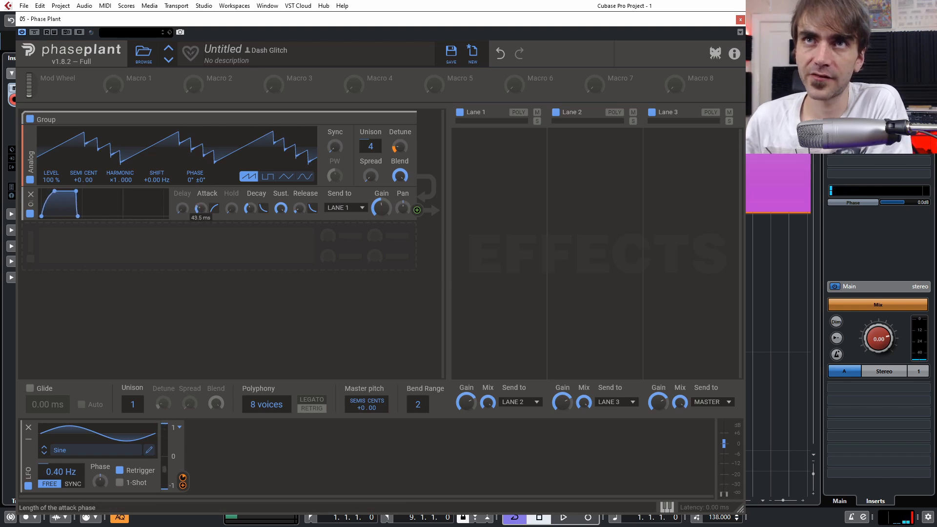
{"action": "left_click_drag", "start_coordinate": [299, 208], "coordinate": [299, 204]}
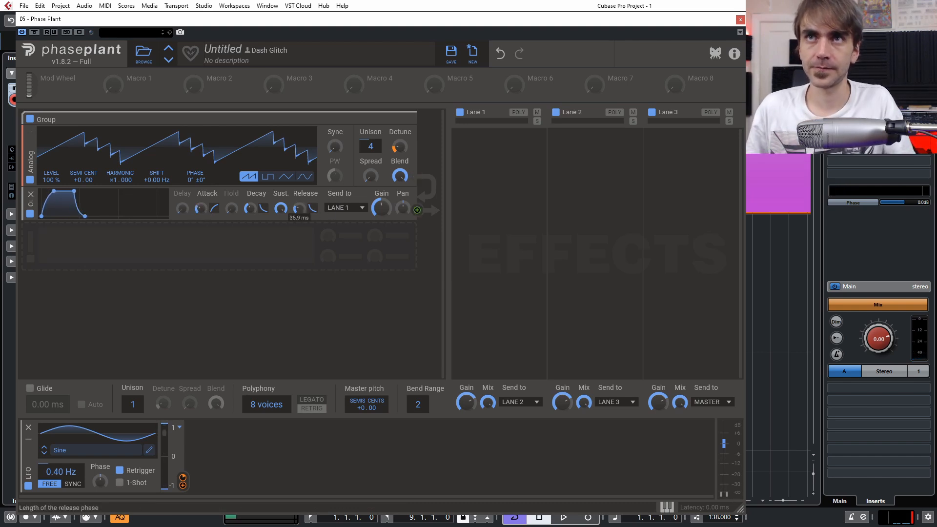
{"action": "mouse_move", "coordinate": [200, 209]}
{"action": "left_mouse_down"}
{"action": "mouse_move", "coordinate": [200, 198]}
{"action": "mouse_move", "coordinate": [214, 205]}
{"action": "mouse_move", "coordinate": [201, 210]}
{"action": "left_mouse_up"}
{"action": "key", "text": "space"}
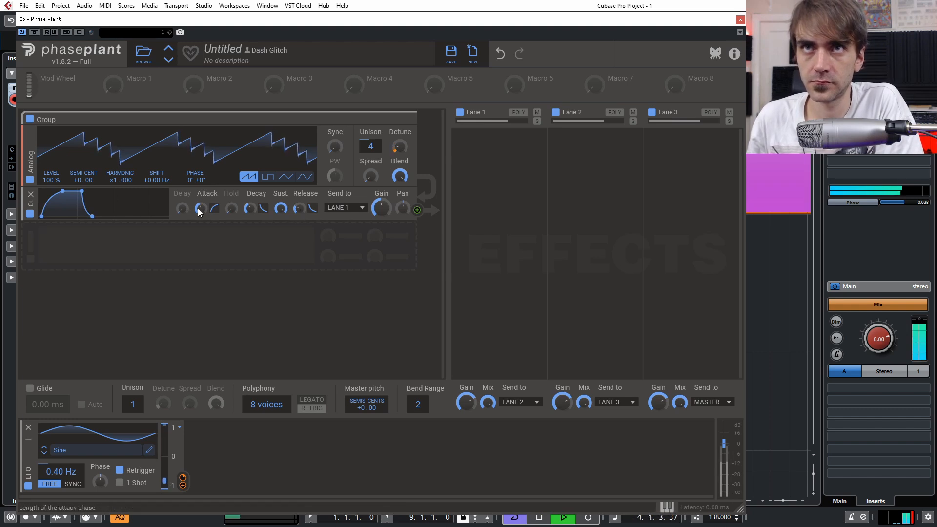
{"action": "left_click_drag", "start_coordinate": [201, 209], "coordinate": [202, 217]}
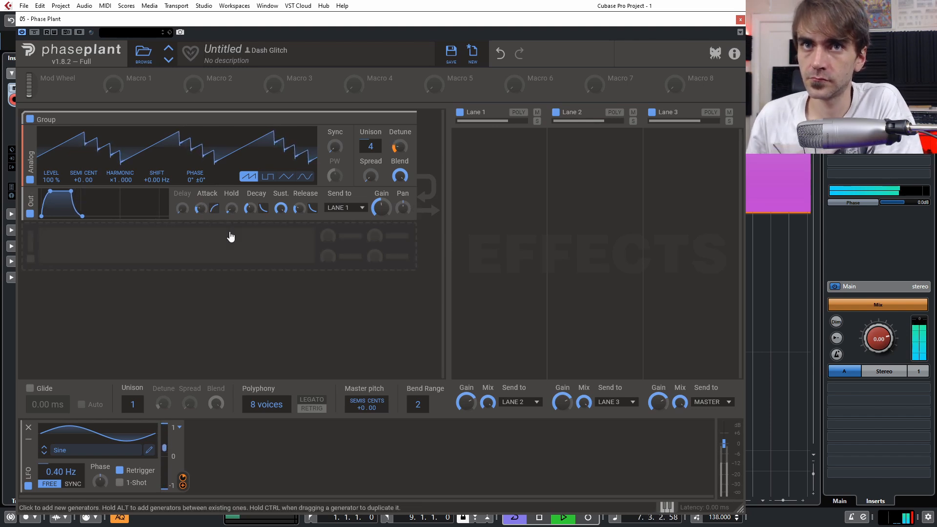
{"action": "key", "text": "space"}
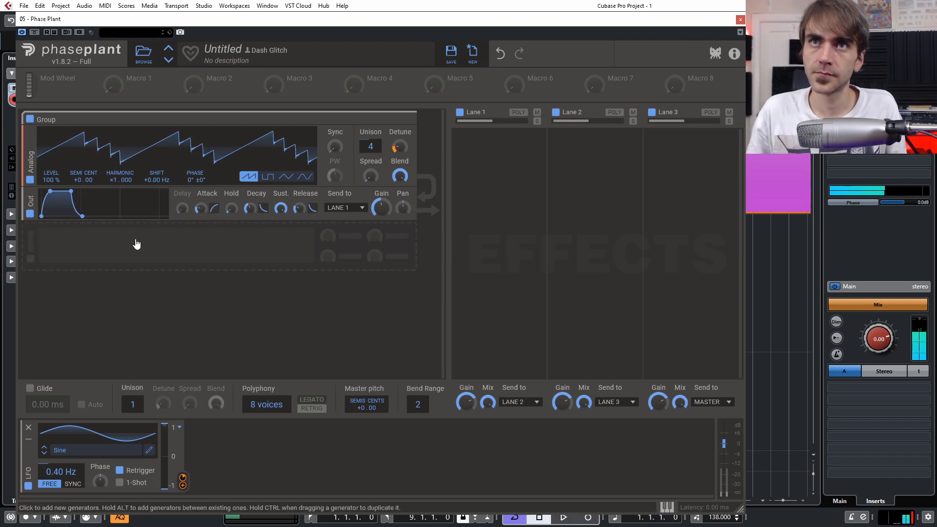
Step: Add a Trance Gate with 32 steps to Lane 1 and audition the gated chords
{"action": "left_click", "coordinate": [509, 164]}
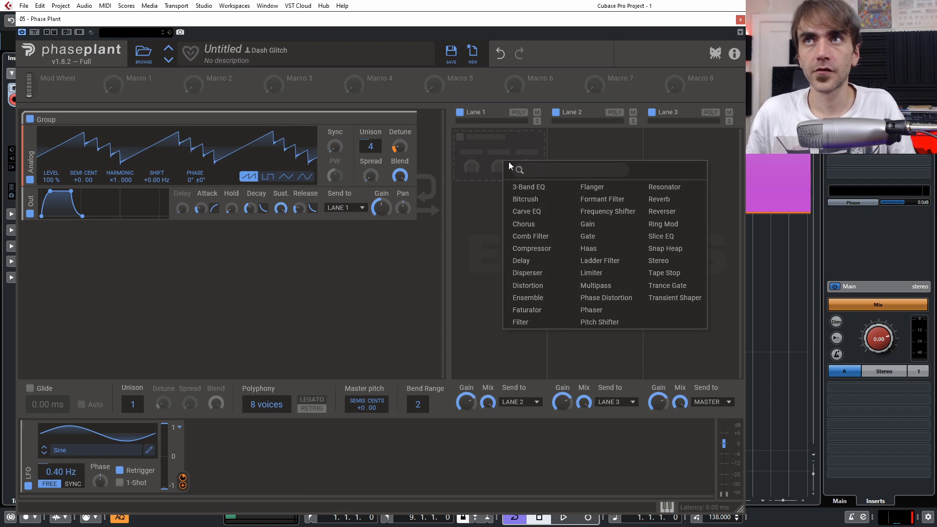
{"action": "left_click", "coordinate": [657, 287]}
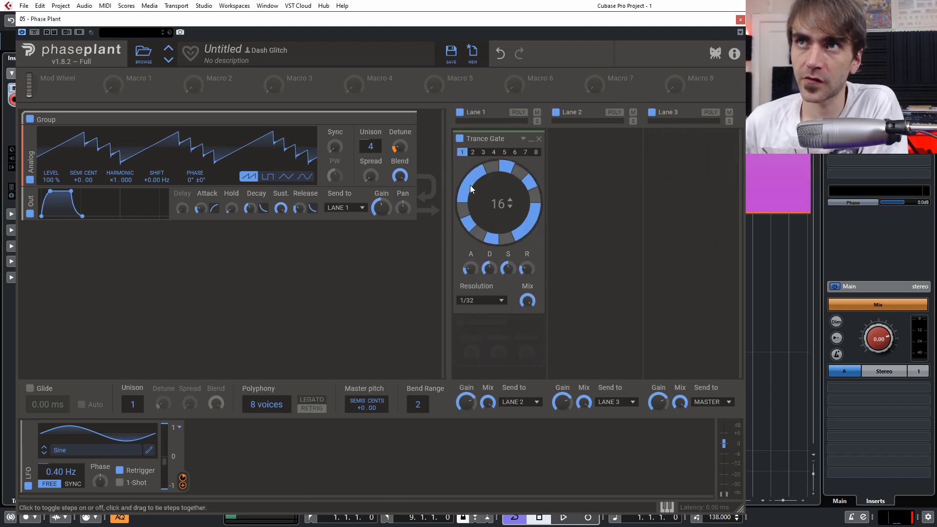
{"action": "left_click_drag", "start_coordinate": [506, 206], "coordinate": [506, 181]}
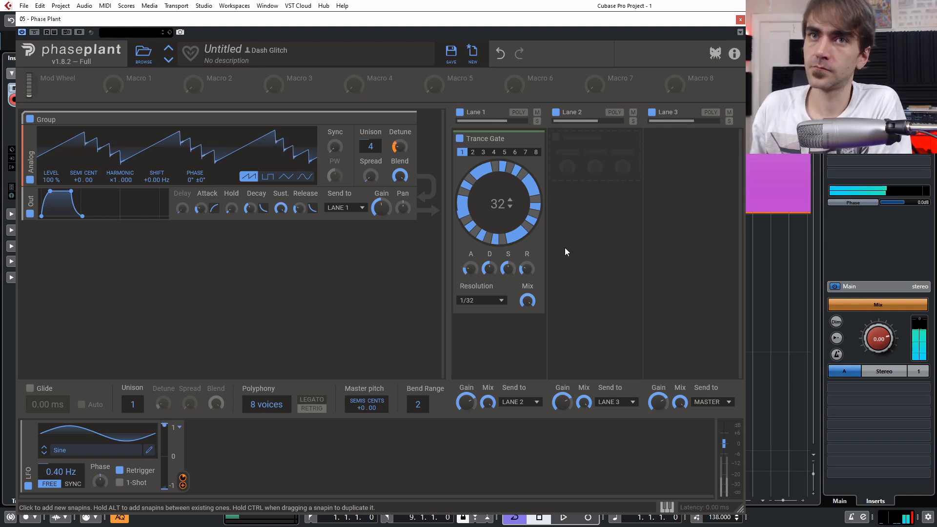
{"action": "key", "text": "space"}
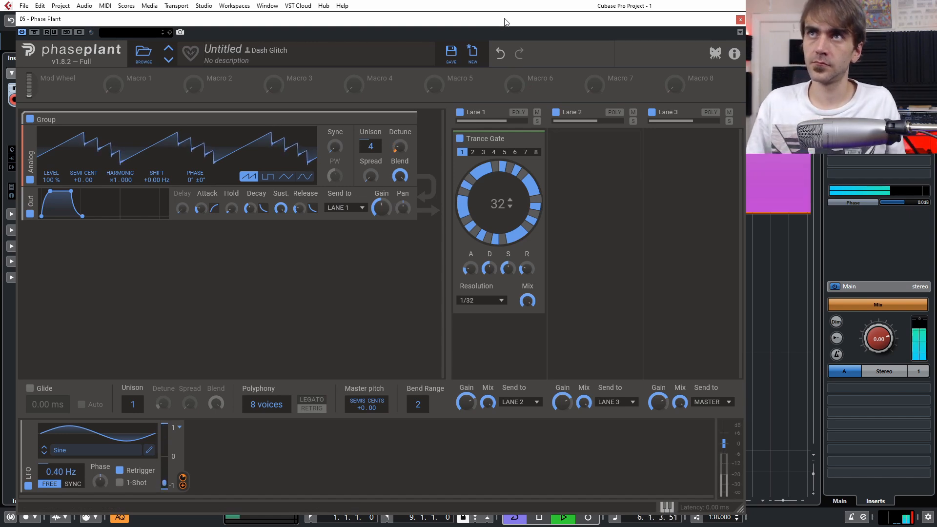
{"action": "key", "text": "space"}
Step: Add a MIDI Modifiers insert with Transpose -7 on the Phase Plant 02 track and audition the loop with the synth window back in view
{"action": "left_click_drag", "start_coordinate": [499, 21], "coordinate": [784, 333]}
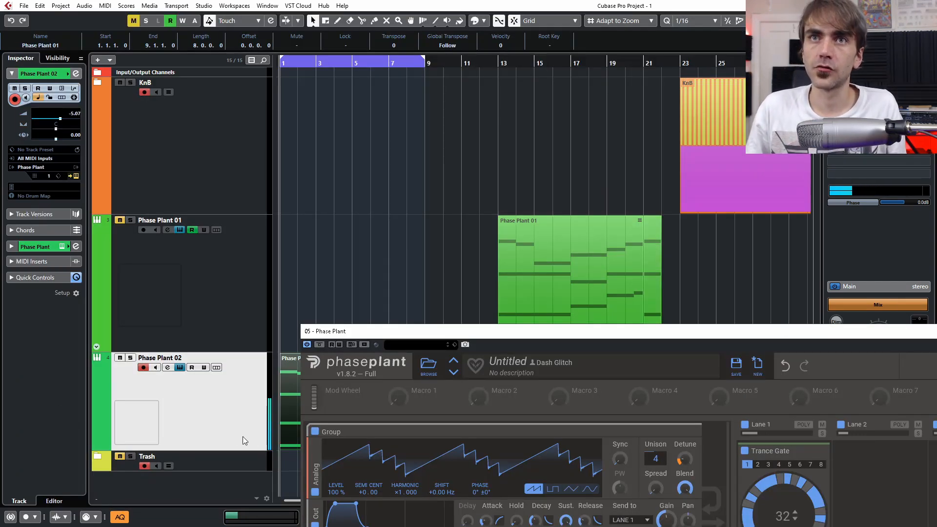
{"action": "left_click", "coordinate": [12, 262]}
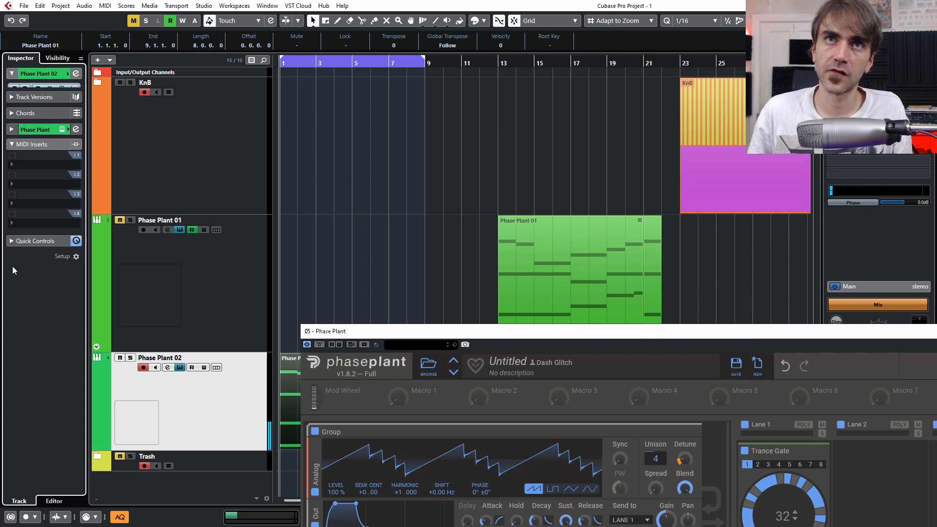
{"action": "left_click", "coordinate": [41, 157]}
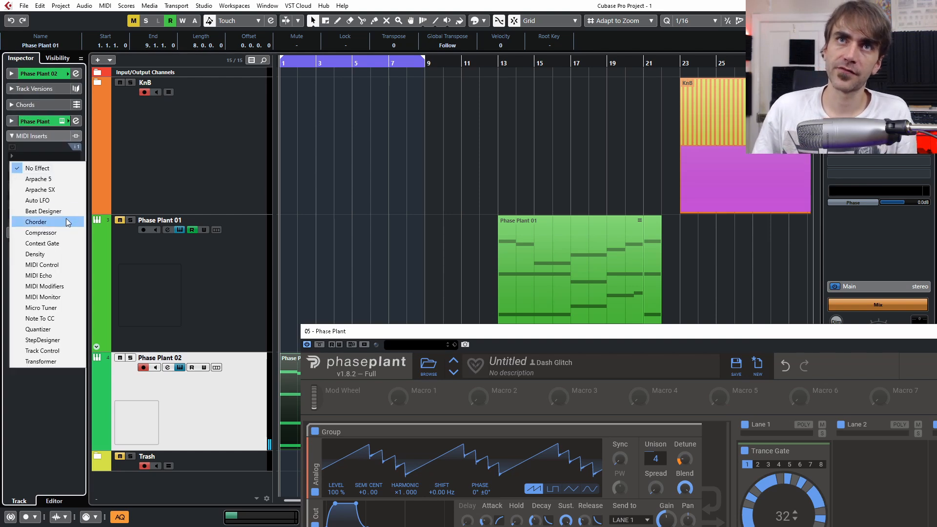
{"action": "left_click", "coordinate": [45, 292]}
{"action": "left_click_drag", "start_coordinate": [60, 162], "coordinate": [64, 170]}
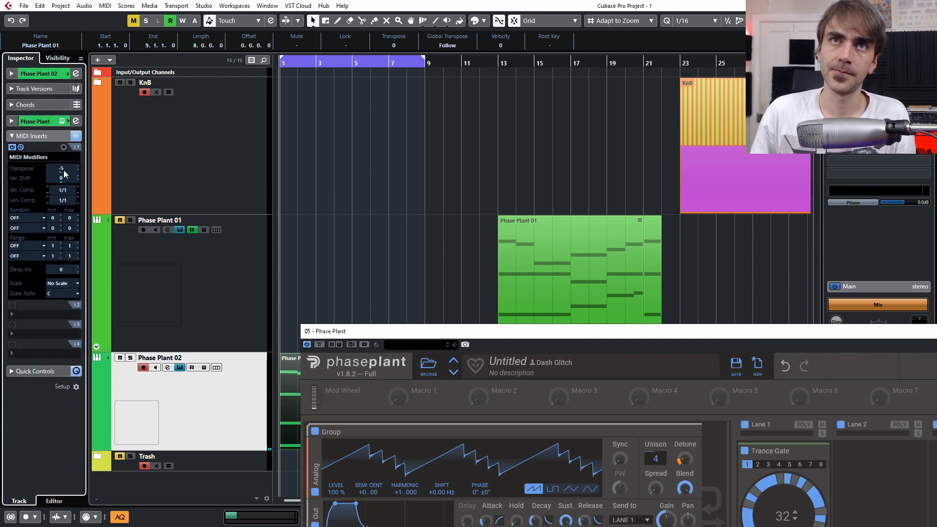
{"action": "key", "text": "space"}
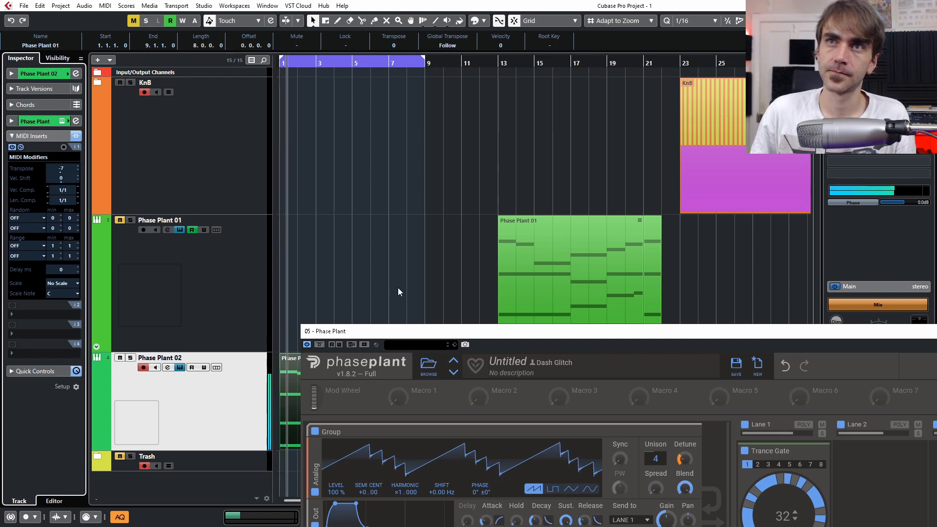
{"action": "left_click_drag", "start_coordinate": [371, 331], "coordinate": [84, 22]}
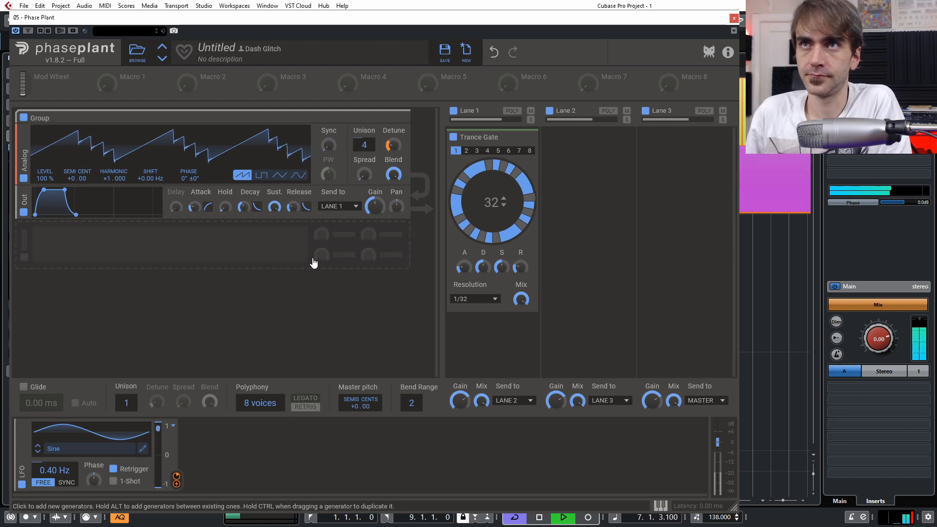
{"action": "mouse_move", "coordinate": [375, 206]}
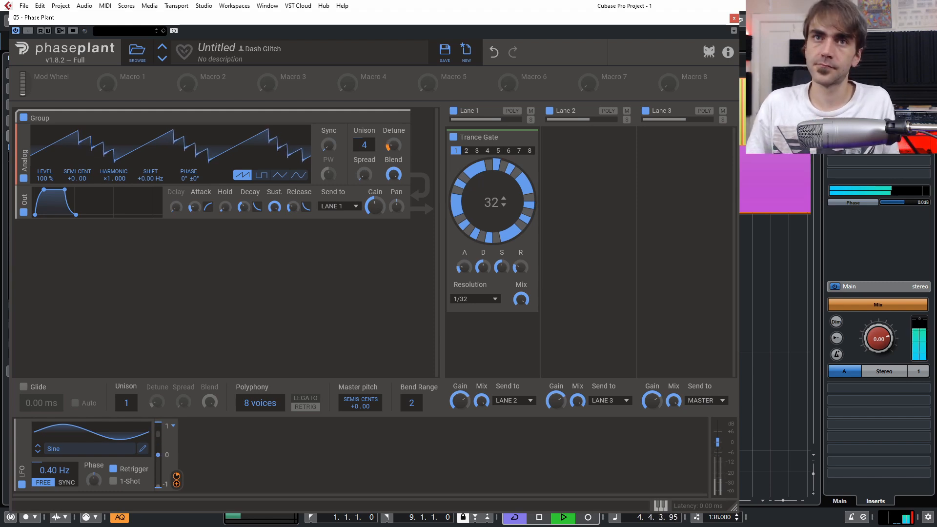
{"action": "key", "text": "space"}
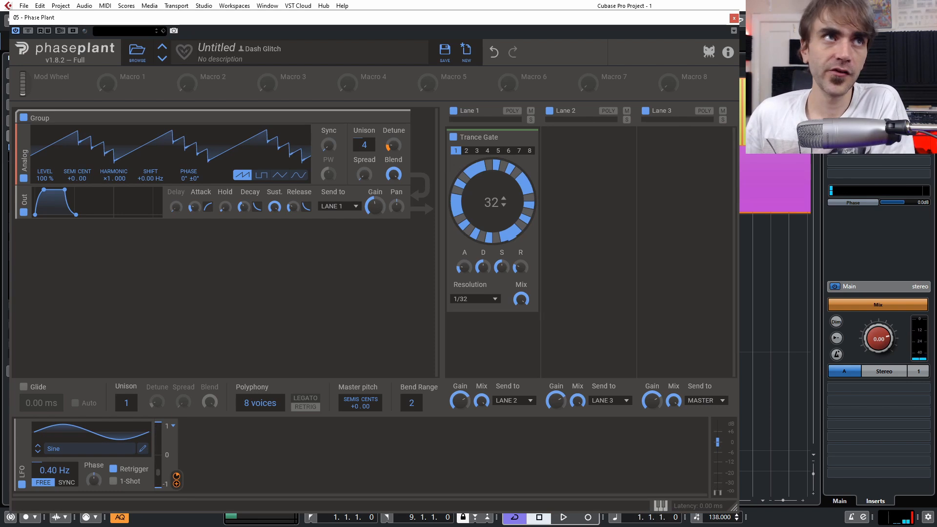
Step: Add a Ladder Filter ahead of the Trance Gate in Lane 1 and lower its cutoff
{"action": "left_click", "coordinate": [589, 152]}
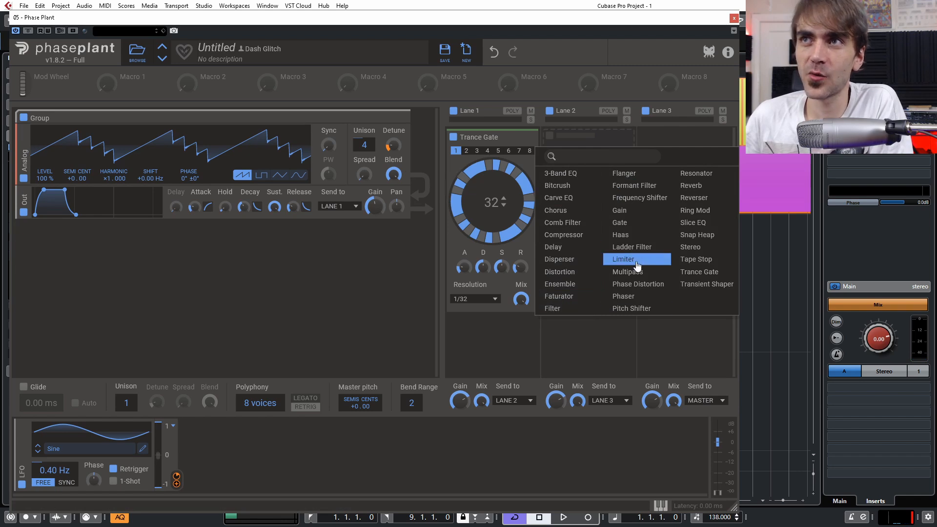
{"action": "left_click", "coordinate": [632, 247]}
{"action": "left_click_drag", "start_coordinate": [593, 144], "coordinate": [483, 151]}
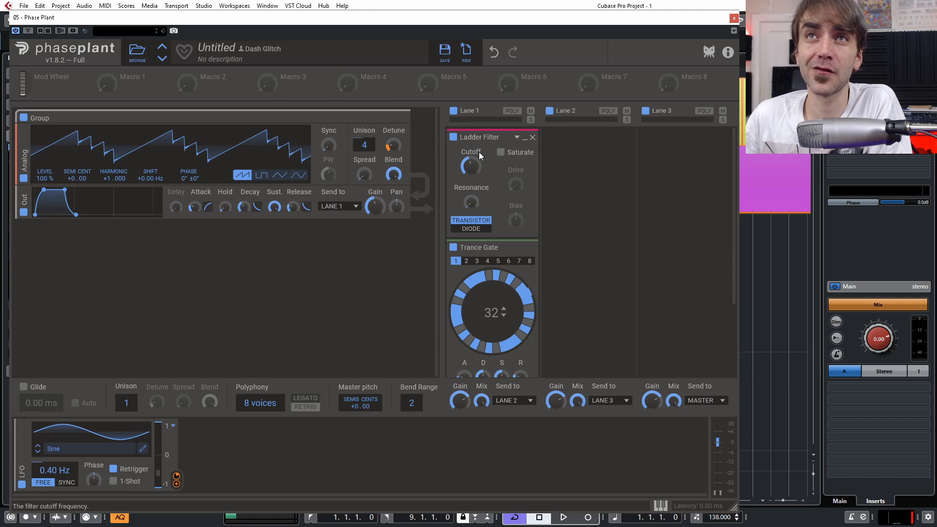
{"action": "left_click_drag", "start_coordinate": [472, 167], "coordinate": [473, 177]}
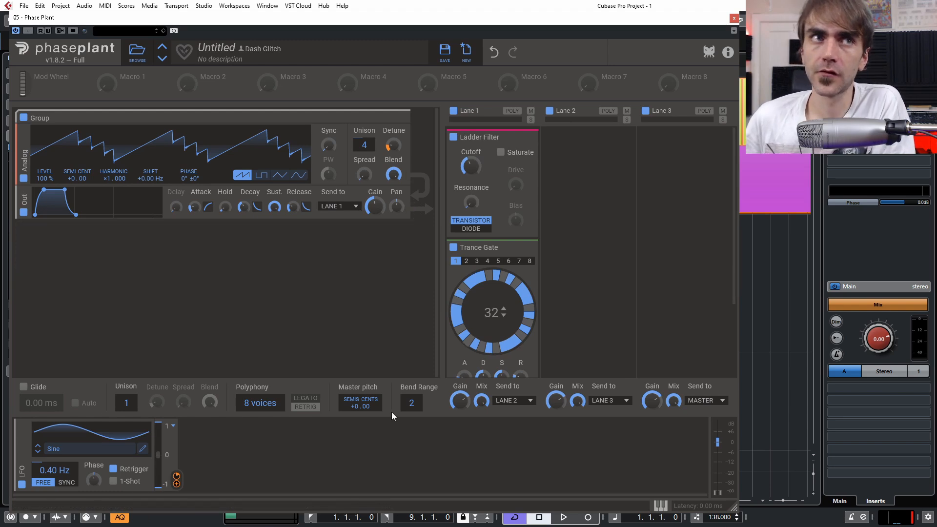
Step: Add a second LFO modulator using the classic Ramp Down shape and tempo-sync it at 1/16
{"action": "left_click", "coordinate": [268, 442]}
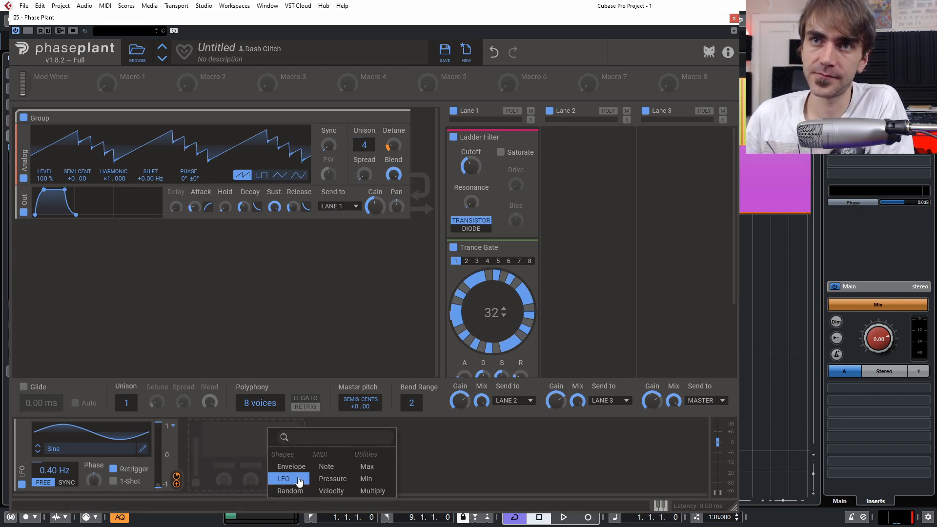
{"action": "left_click", "coordinate": [283, 479]}
{"action": "left_click", "coordinate": [316, 448]}
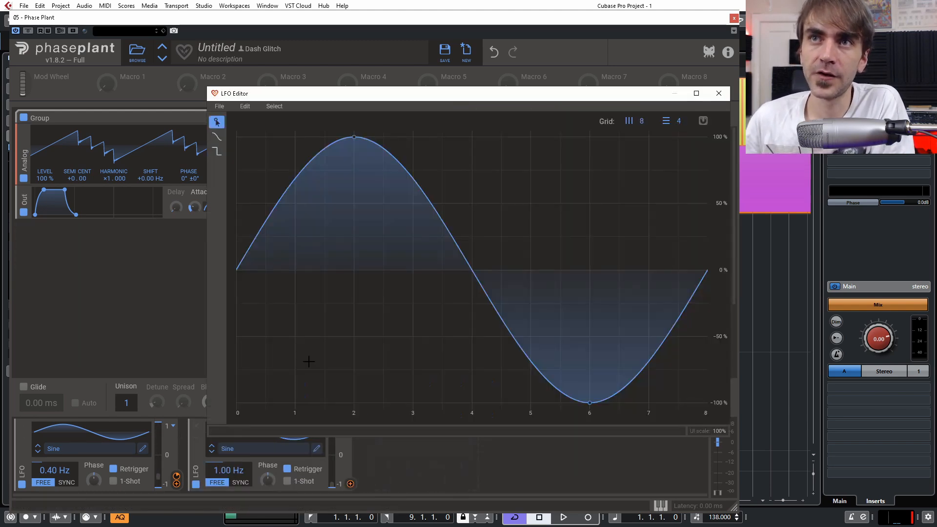
{"action": "left_click", "coordinate": [719, 93]}
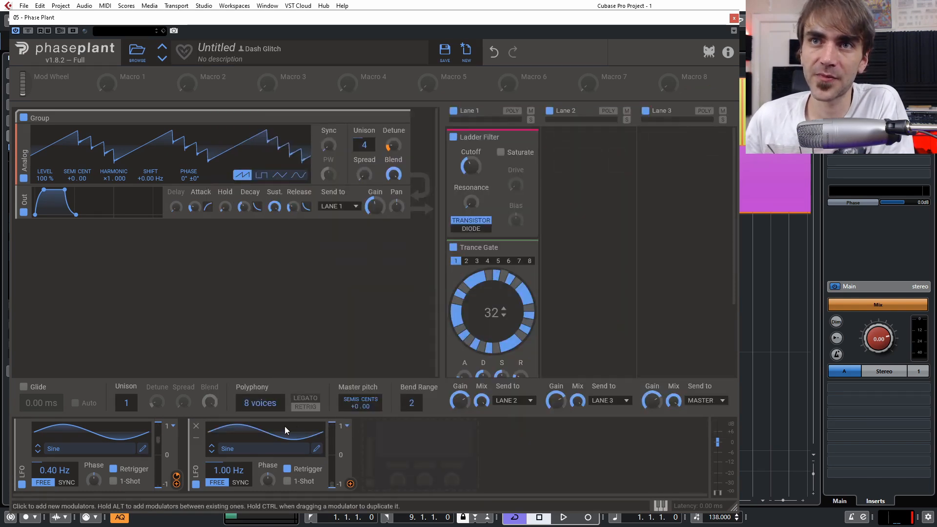
{"action": "left_click", "coordinate": [247, 453]}
{"action": "left_click", "coordinate": [503, 353]}
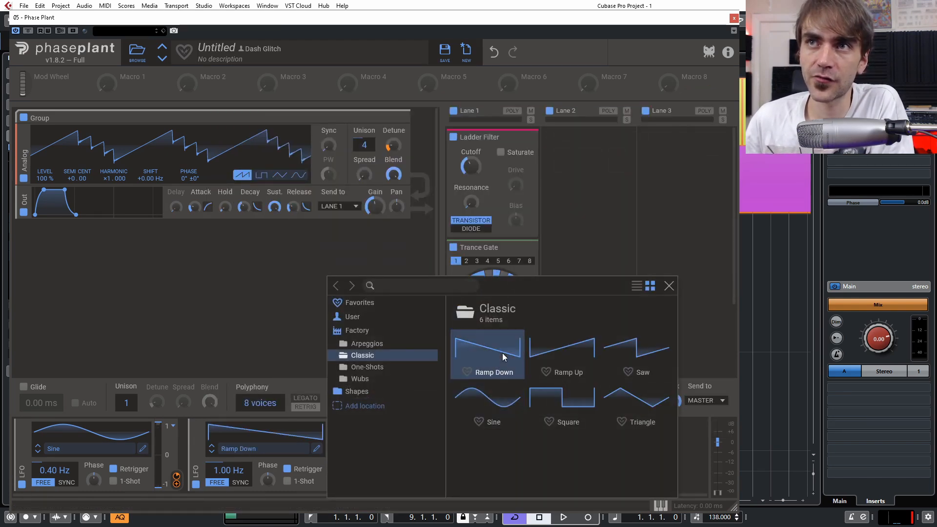
{"action": "left_click", "coordinate": [240, 481]}
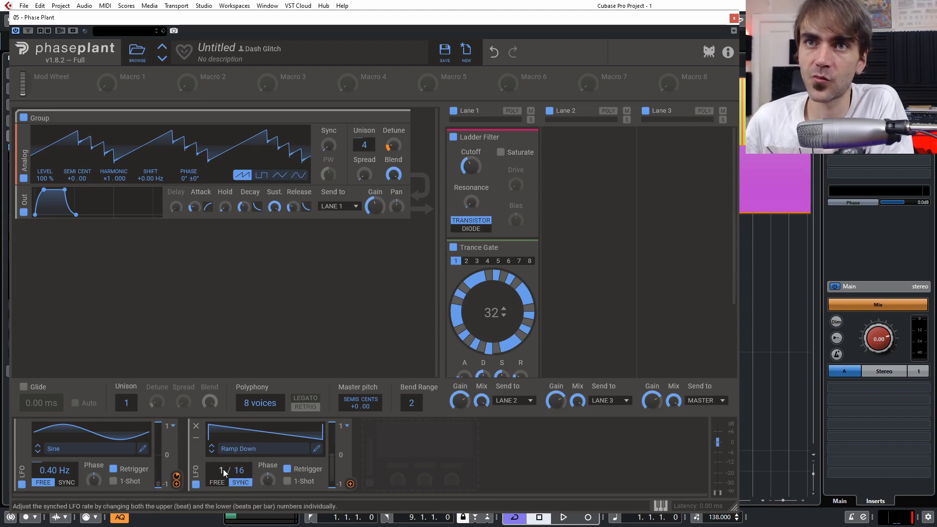
Step: Assign the Ramp Down LFO to the Ladder Filter's cutoff and adjust the modulation depth while the loop plays
{"action": "left_click_drag", "start_coordinate": [351, 484], "coordinate": [473, 188]}
{"action": "key", "text": "space"}
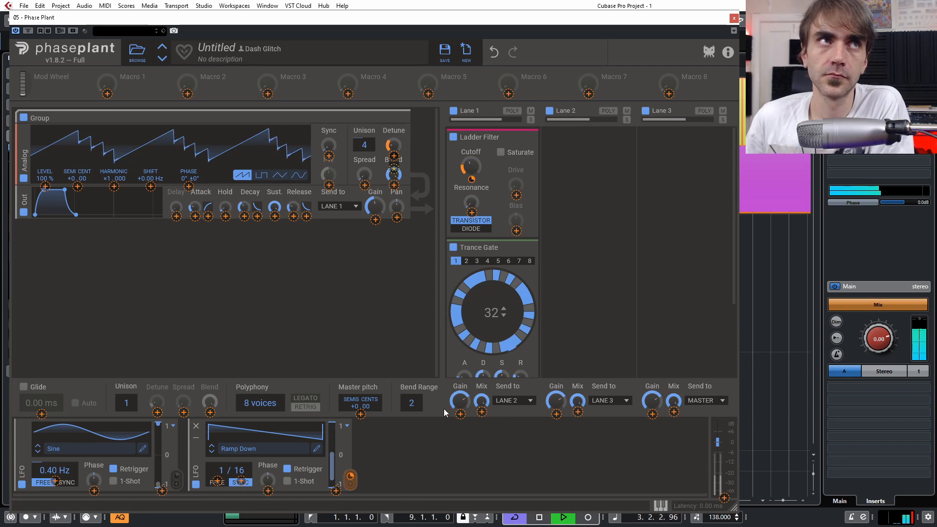
{"action": "left_click_drag", "start_coordinate": [352, 476], "coordinate": [352, 471]}
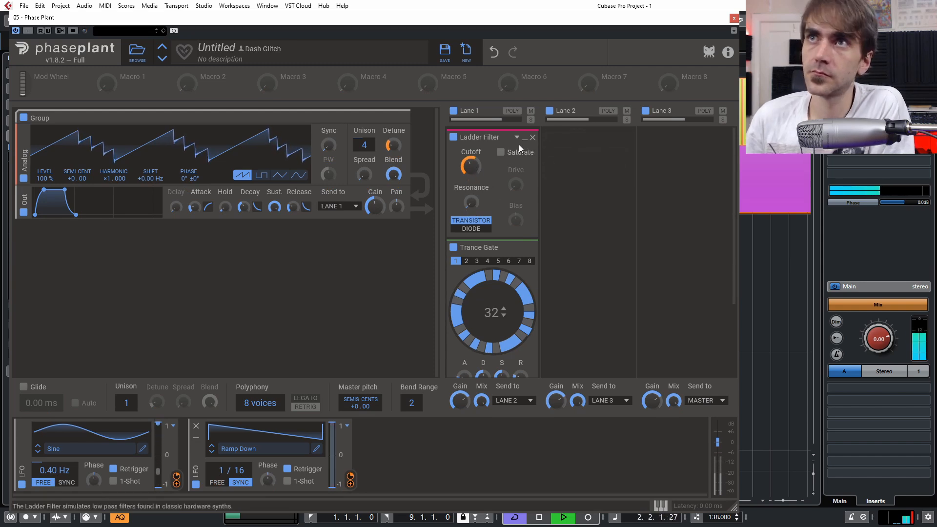
Step: Enable Saturate on the Ladder Filter and fine-tune its cutoff by ear, stopping playback when done
{"action": "left_click", "coordinate": [501, 153]}
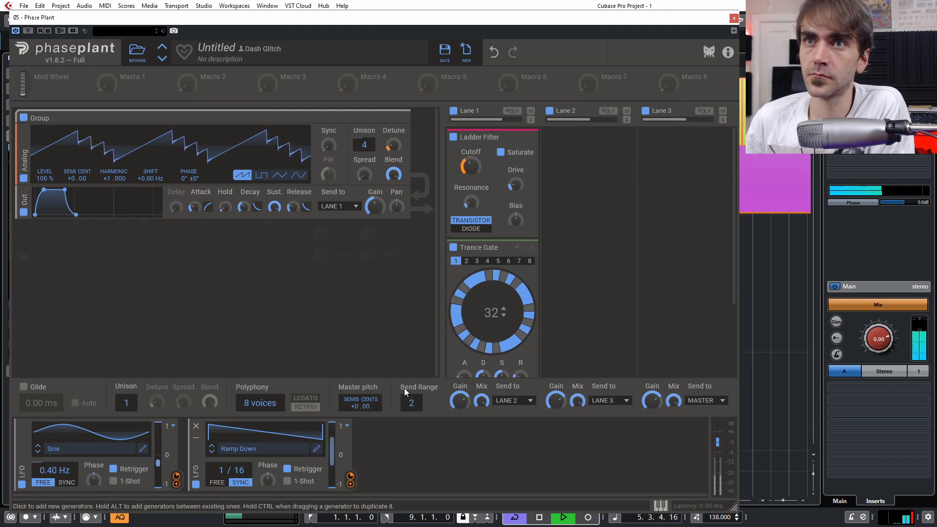
{"action": "left_click_drag", "start_coordinate": [471, 166], "coordinate": [471, 146]}
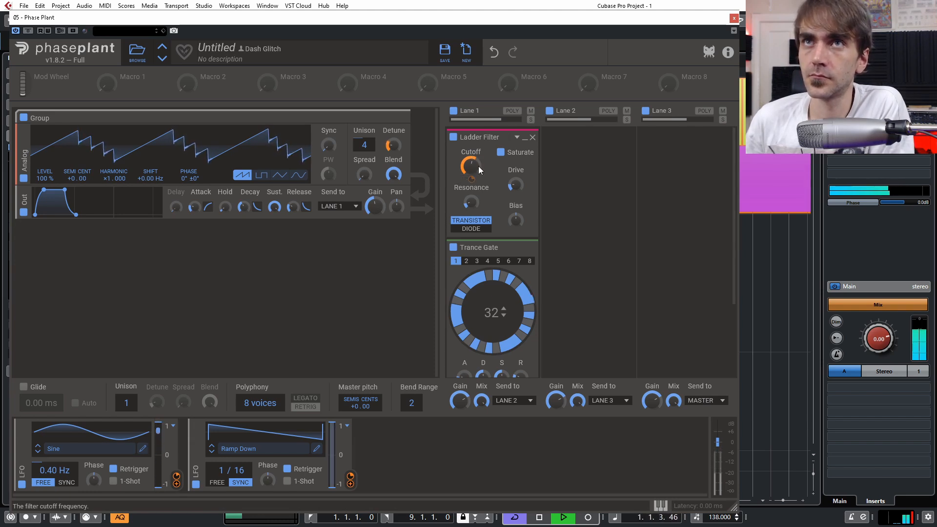
{"action": "left_click_drag", "start_coordinate": [478, 168], "coordinate": [468, 175]}
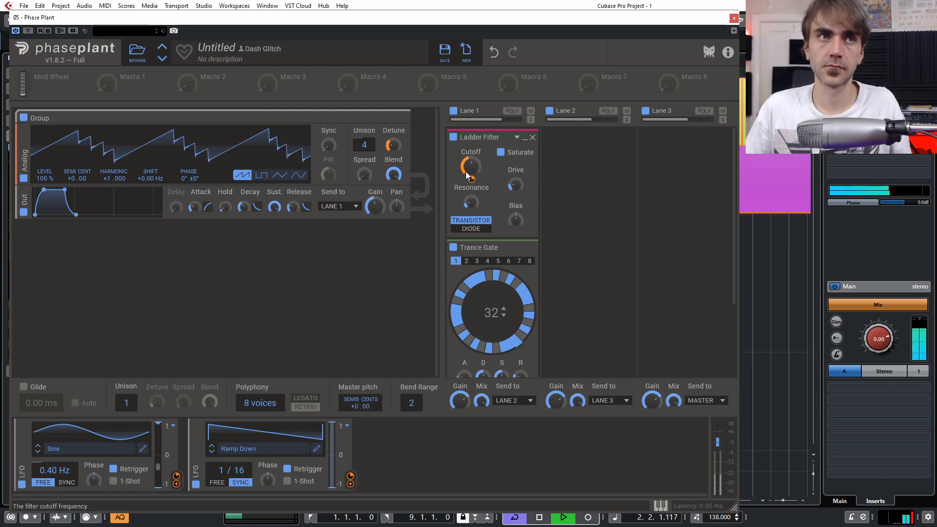
{"action": "key", "text": "space"}
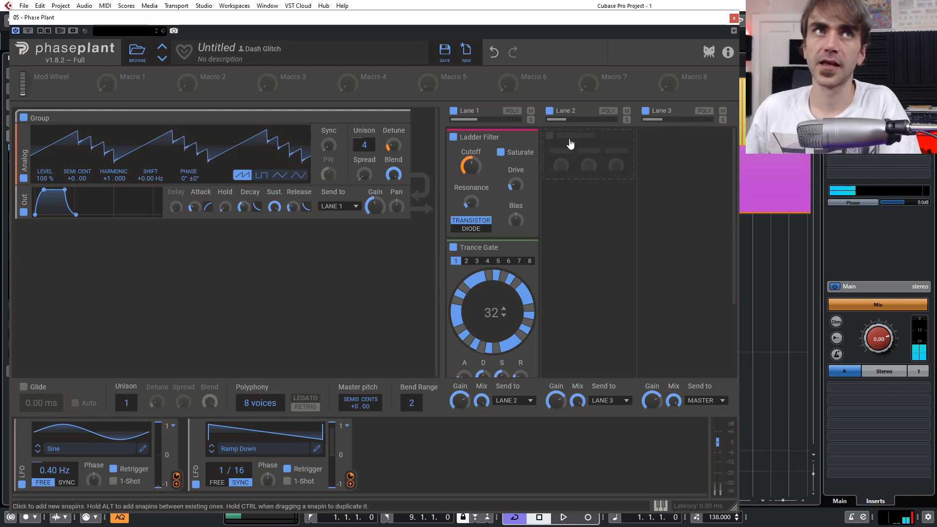
Step: Add a Delay effect to Lane 3
{"action": "left_click", "coordinate": [654, 142]}
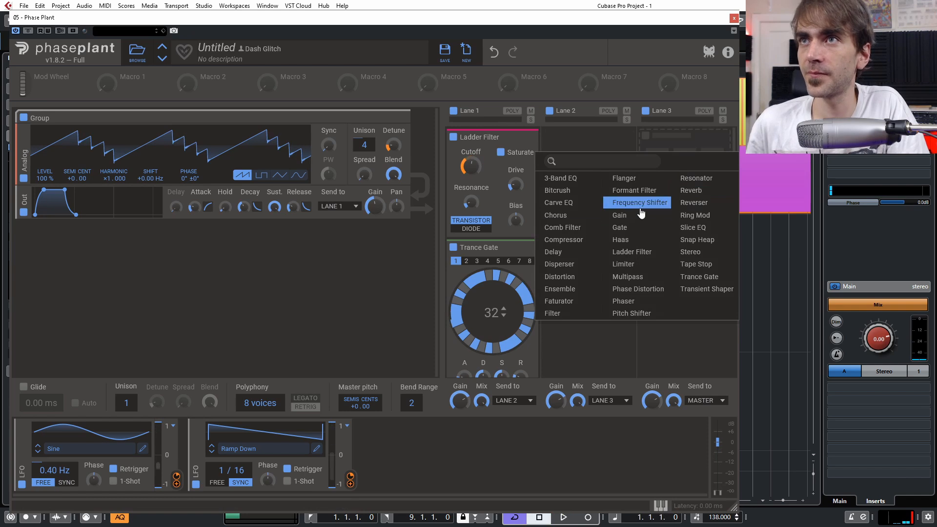
{"action": "left_click", "coordinate": [553, 252]}
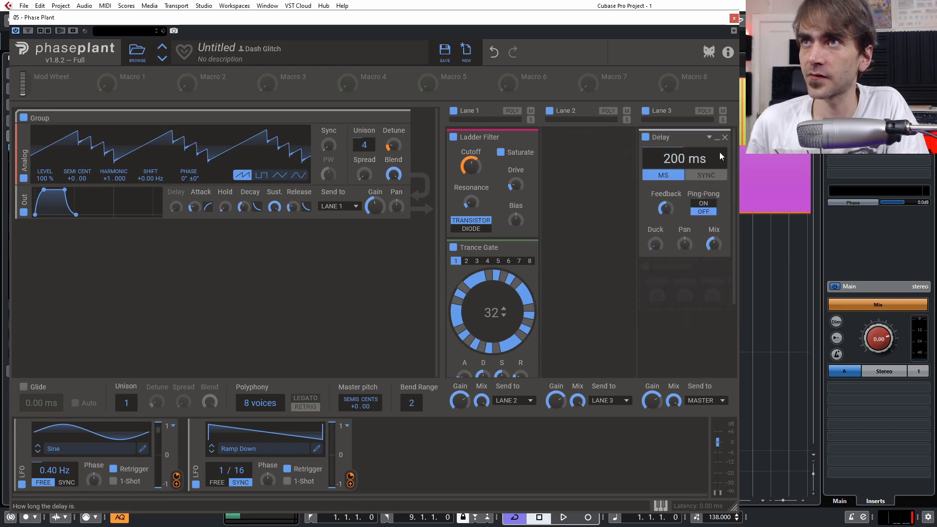
Step: Tempo-sync the Lane 3 Delay at 3/16, turn on Ping-Pong, and adjust its Pan by ear while the loop plays
{"action": "left_click", "coordinate": [707, 174]}
{"action": "left_click", "coordinate": [703, 203]}
{"action": "key", "text": "space"}
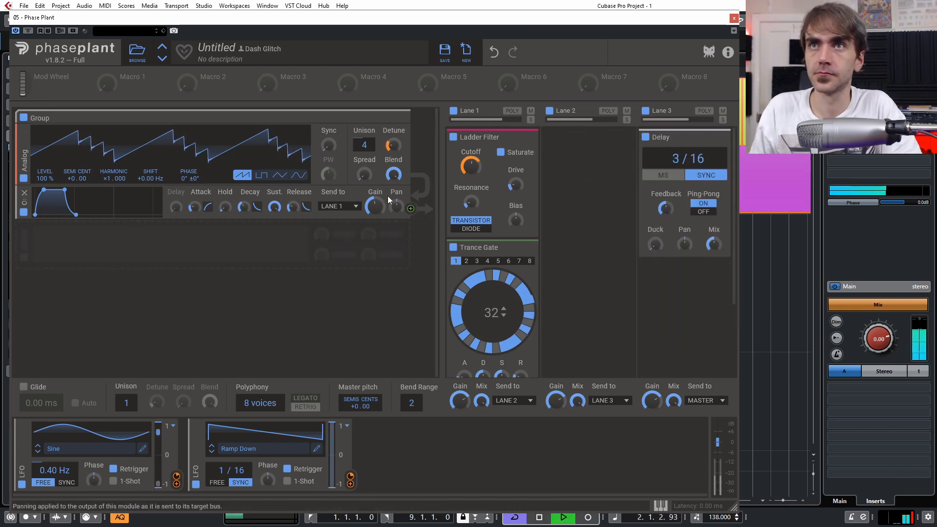
{"action": "mouse_move", "coordinate": [264, 17]}
{"action": "left_mouse_down"}
{"action": "mouse_move", "coordinate": [359, 215]}
{"action": "mouse_move", "coordinate": [254, 10]}
{"action": "left_mouse_up"}
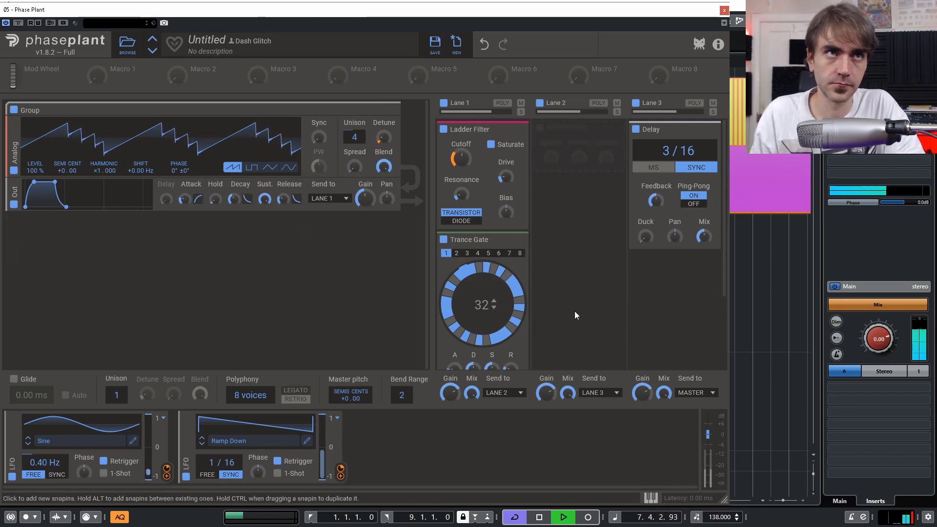
{"action": "left_click_drag", "start_coordinate": [681, 237], "coordinate": [656, 210]}
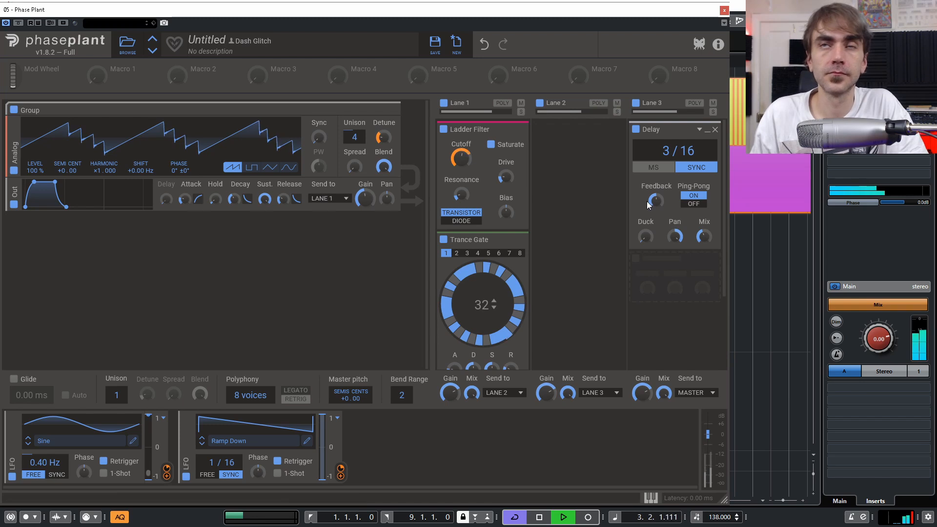
Step: Add a Reverb effect after the Delay in Lane 3 and audition it with the loop, stopping playback when done
{"action": "left_click", "coordinate": [661, 282]}
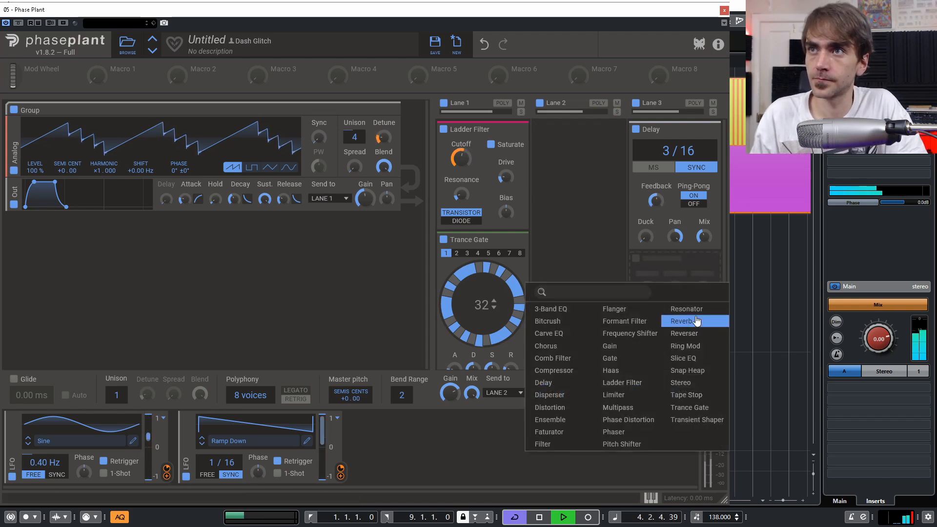
{"action": "left_click", "coordinate": [683, 323]}
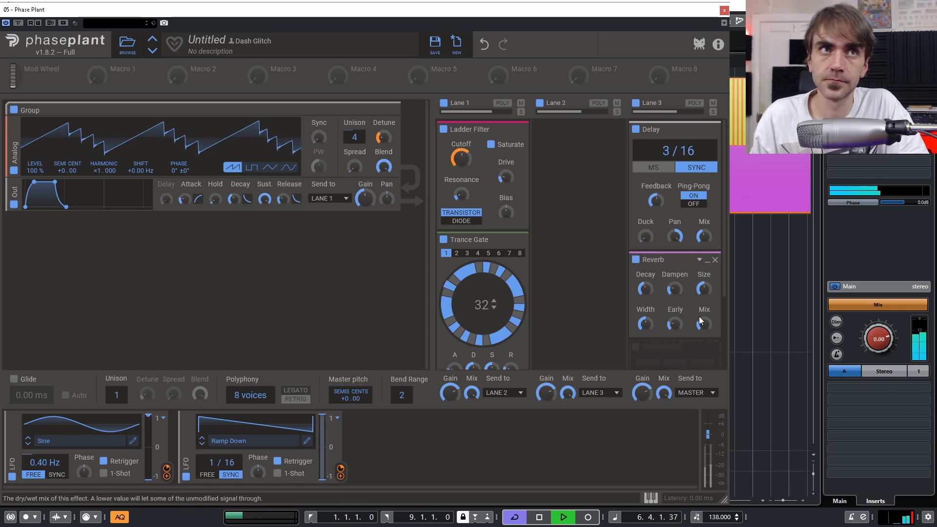
{"action": "mouse_move", "coordinate": [461, 158]}
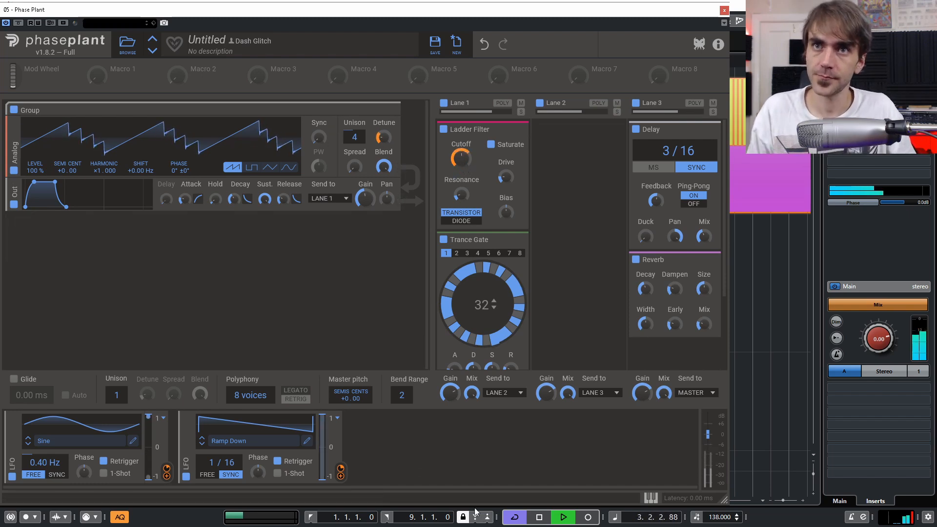
{"action": "key", "text": "space"}
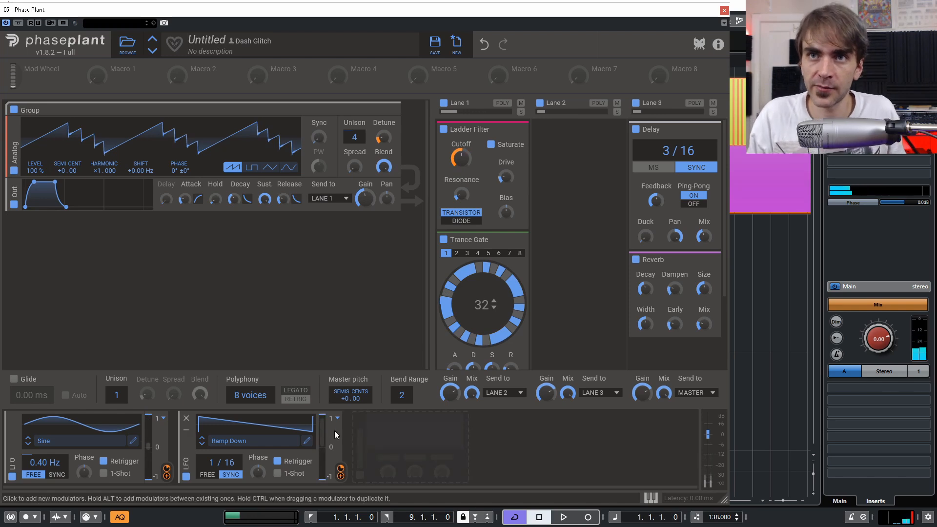
Step: Duplicate the Ramp Down LFO, set both ramps modulating the Ladder Filter's cutoff, and adjust the modulation depth by ear
{"action": "left_click_drag", "start_coordinate": [188, 459], "coordinate": [366, 458]}
{"action": "left_click_drag", "start_coordinate": [515, 476], "coordinate": [463, 174]}
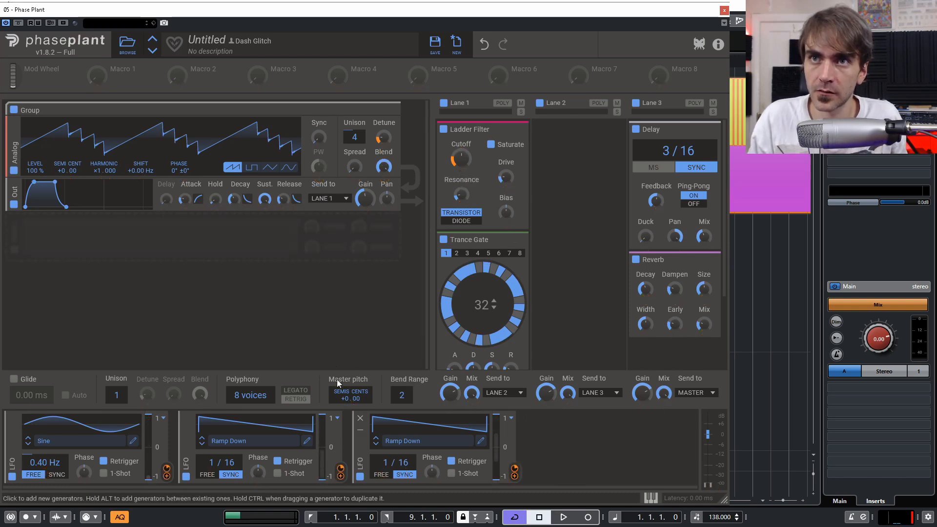
{"action": "key", "text": "space"}
{"action": "key", "text": "space"}
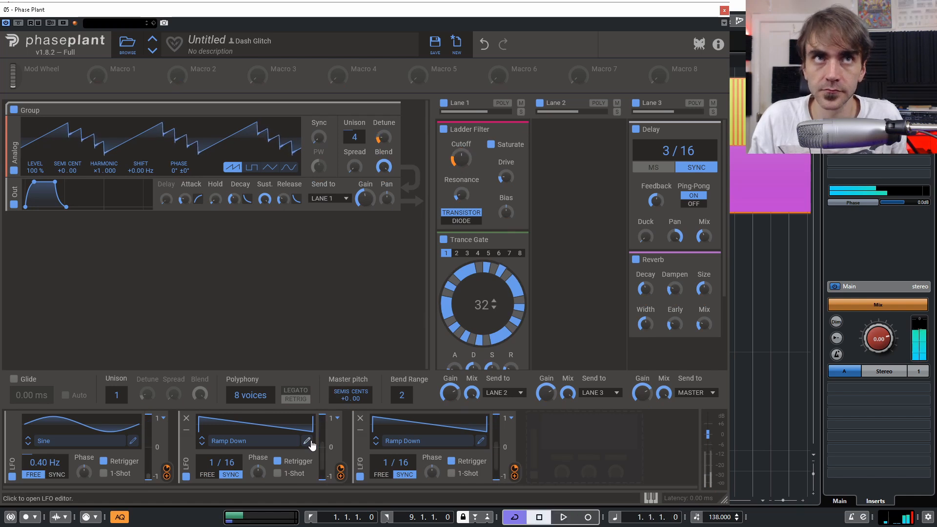
{"action": "left_click_drag", "start_coordinate": [341, 468], "coordinate": [342, 470]}
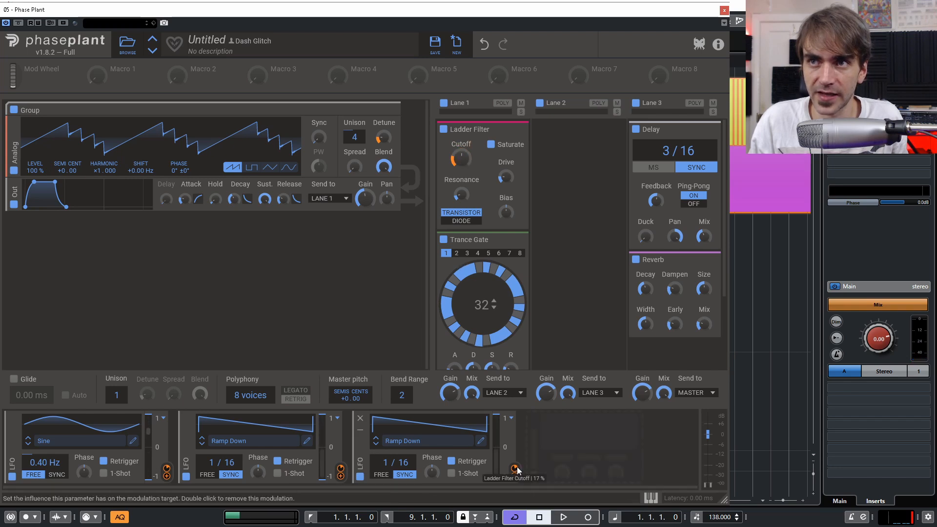
Step: Bend the two Ramp Down LFO shapes, the first into a convex curve and the duplicate into a concave one, and audition them
{"action": "left_click", "coordinate": [481, 441]}
{"action": "left_click", "coordinate": [480, 277]}
{"action": "left_click_drag", "start_coordinate": [479, 280], "coordinate": [505, 216]}
{"action": "key", "text": "space"}
{"action": "left_click", "coordinate": [719, 94]}
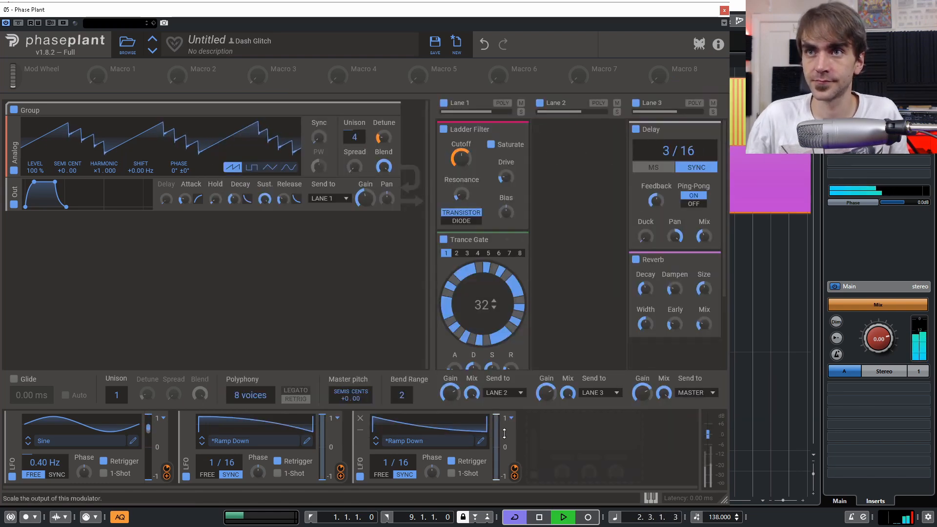
{"action": "left_click", "coordinate": [539, 517]}
Step: Add a Random modulator tempo-synced at 2/16, raise its Smooth amount, and route it to the Ladder Filter cutoff's modulation during playback
{"action": "left_click", "coordinate": [565, 456]}
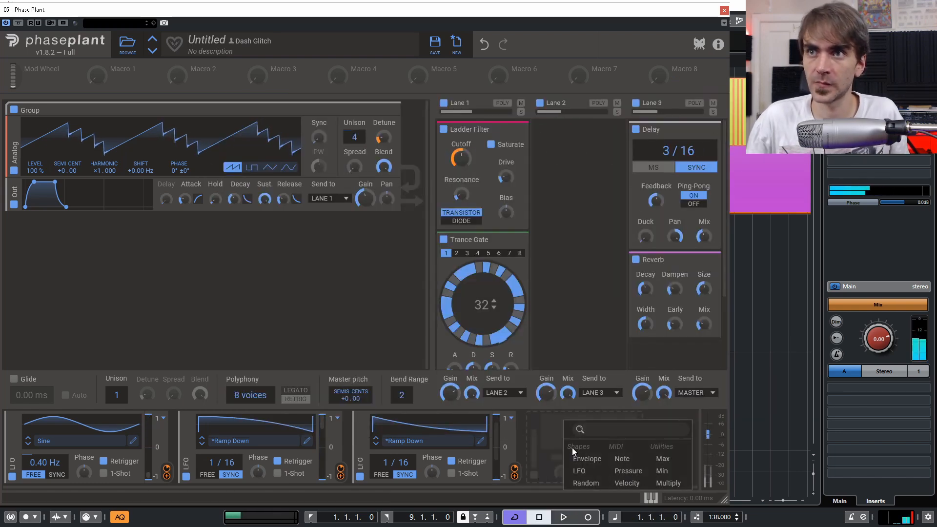
{"action": "left_click", "coordinate": [593, 478]}
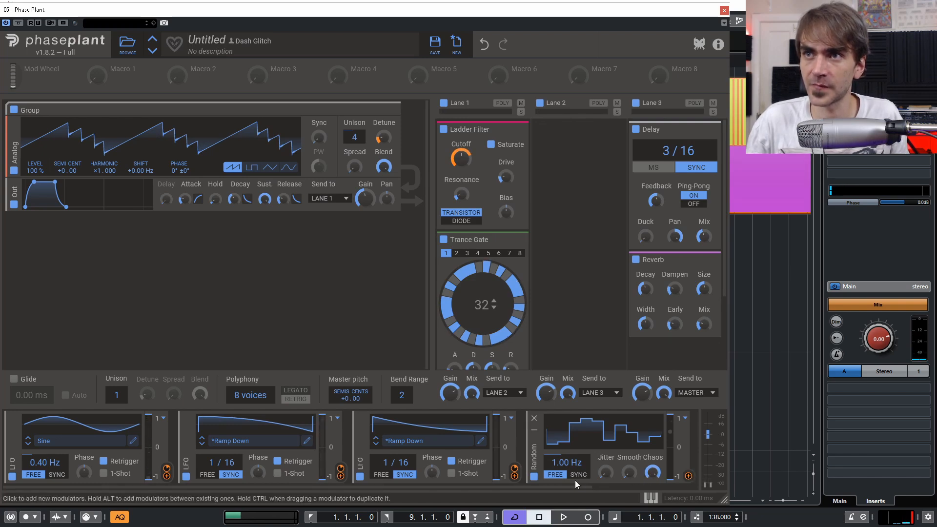
{"action": "left_click", "coordinate": [578, 475]}
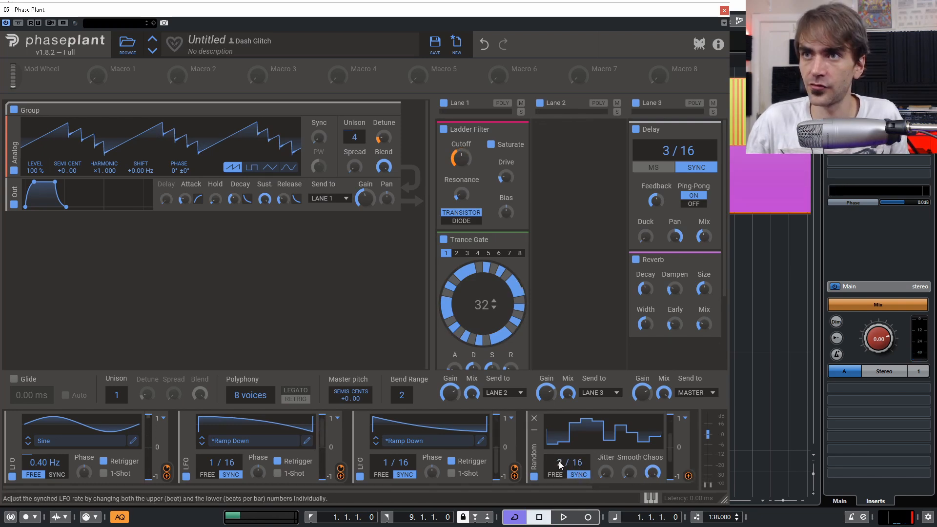
{"action": "left_click_drag", "start_coordinate": [689, 476], "coordinate": [503, 263]}
{"action": "key", "text": "space"}
{"action": "left_click", "coordinate": [574, 343]}
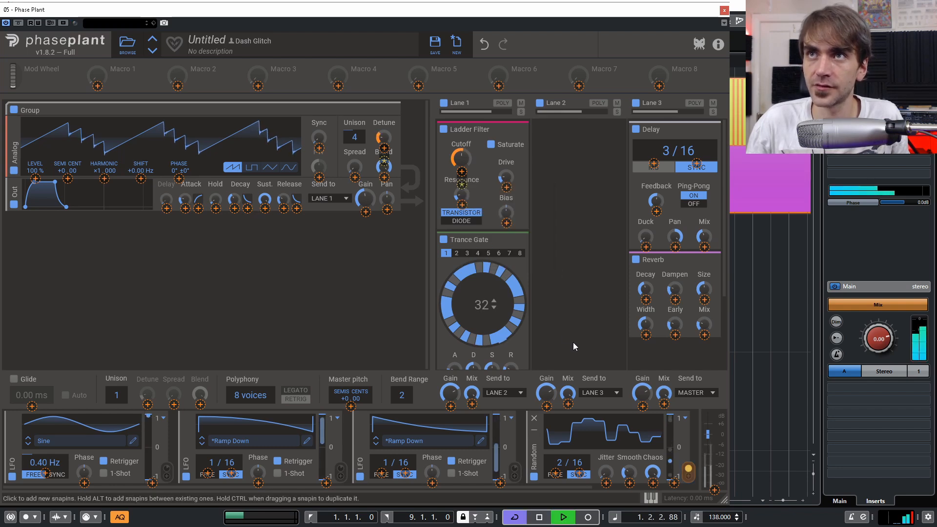
Step: Fine-tune the Ladder Filter's cutoff by ear over the playing loop, stopping playback when done
{"action": "left_click", "coordinate": [463, 157]}
{"action": "left_click_drag", "start_coordinate": [464, 151], "coordinate": [463, 137]}
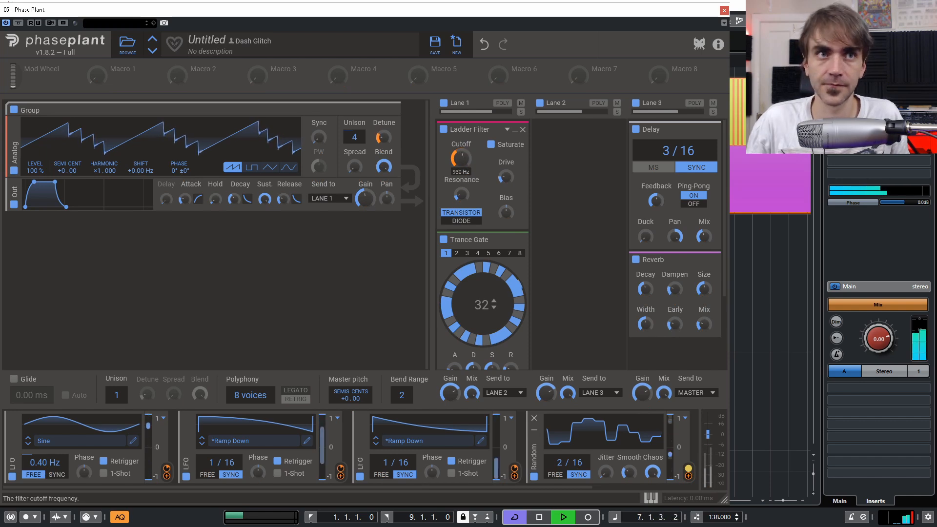
{"action": "left_click_drag", "start_coordinate": [461, 158], "coordinate": [464, 163]}
{"action": "key", "text": "space"}
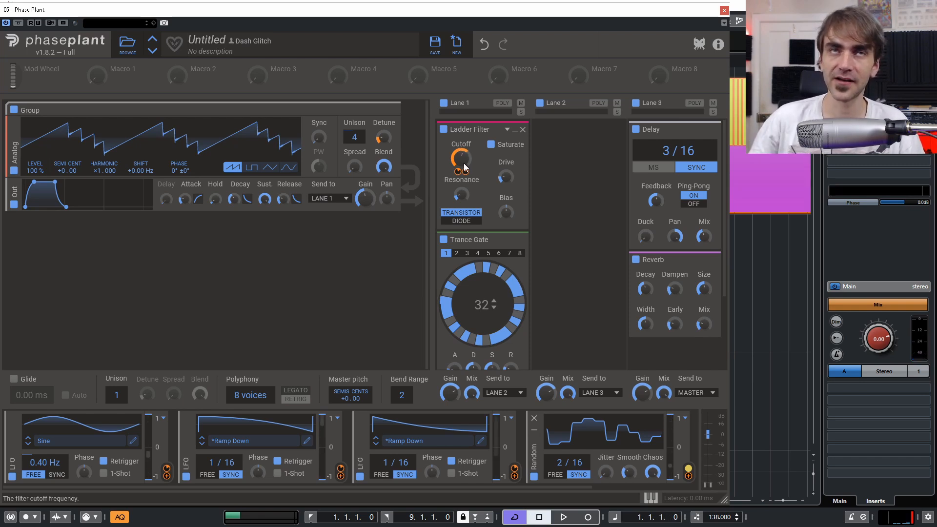
{"action": "key", "text": "space"}
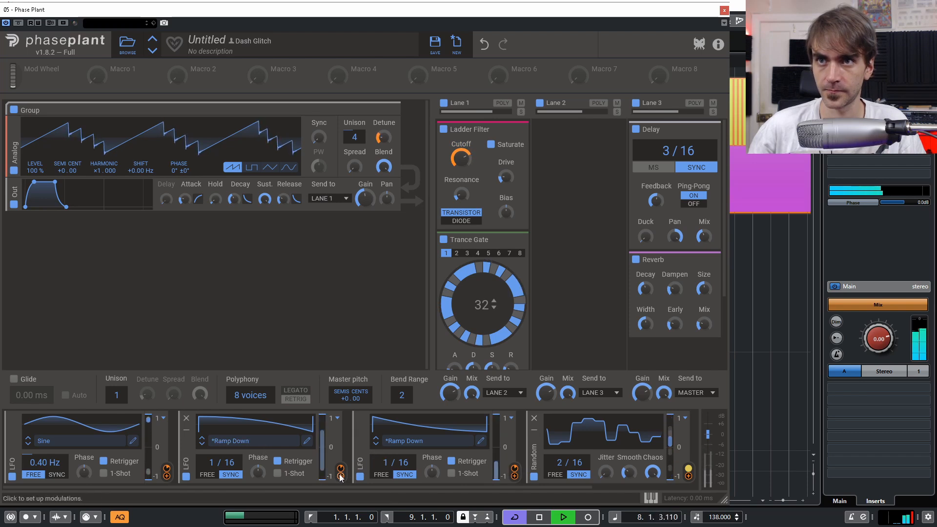
{"action": "left_click_drag", "start_coordinate": [465, 162], "coordinate": [465, 185]}
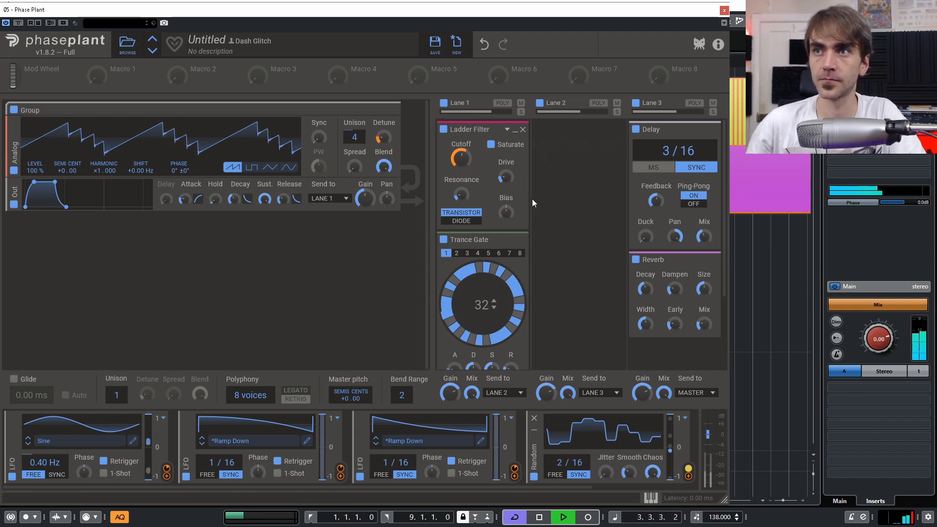
{"action": "key", "text": "space"}
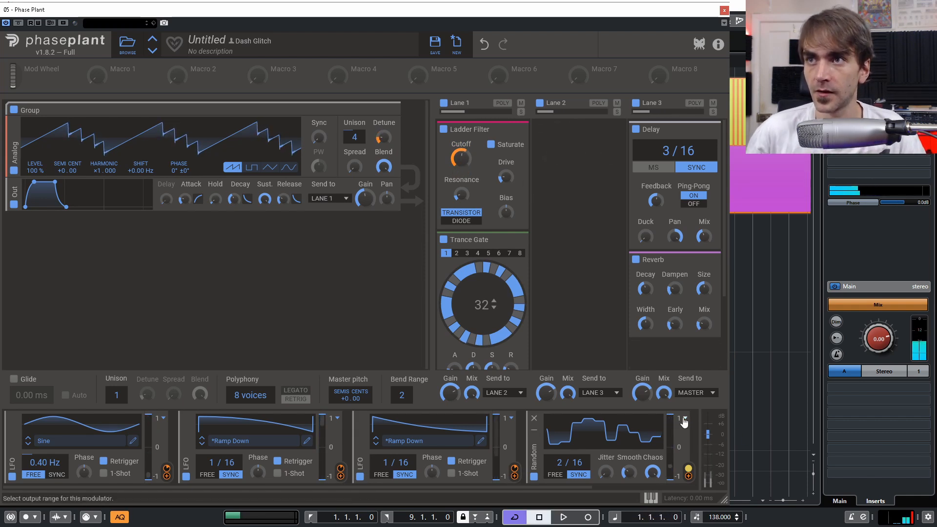
Step: Set the Random modulator's output range to 0 to 1 and readjust the Ladder Filter's cutoff to 364 Hz by ear
{"action": "left_click", "coordinate": [684, 418]}
{"action": "left_click", "coordinate": [696, 427]}
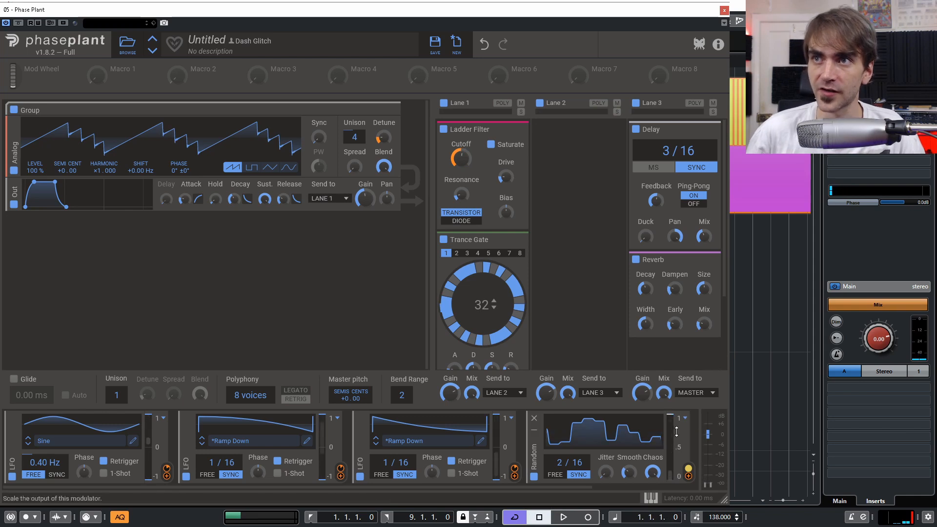
{"action": "key", "text": "space"}
{"action": "mouse_move", "coordinate": [465, 157]}
{"action": "left_mouse_down"}
{"action": "mouse_move", "coordinate": [465, 135]}
{"action": "mouse_move", "coordinate": [465, 147]}
{"action": "left_mouse_up"}
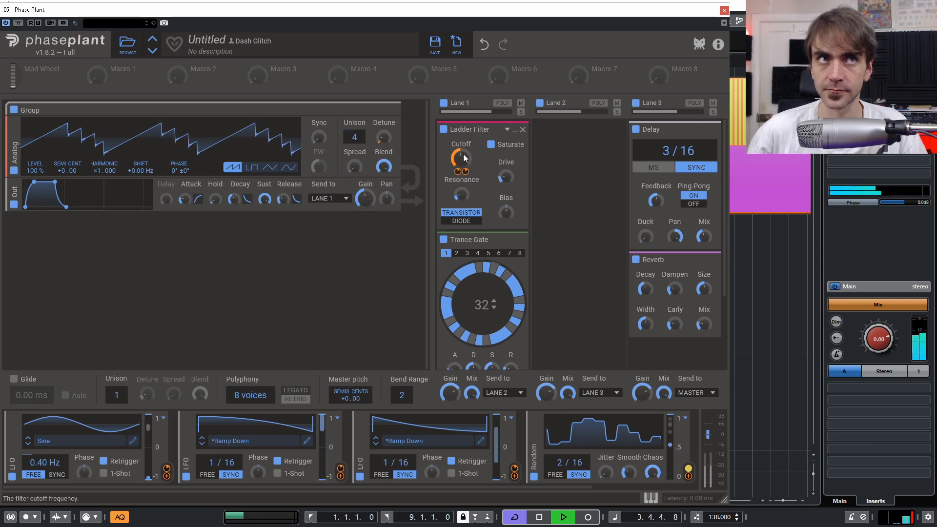
{"action": "key", "text": "space"}
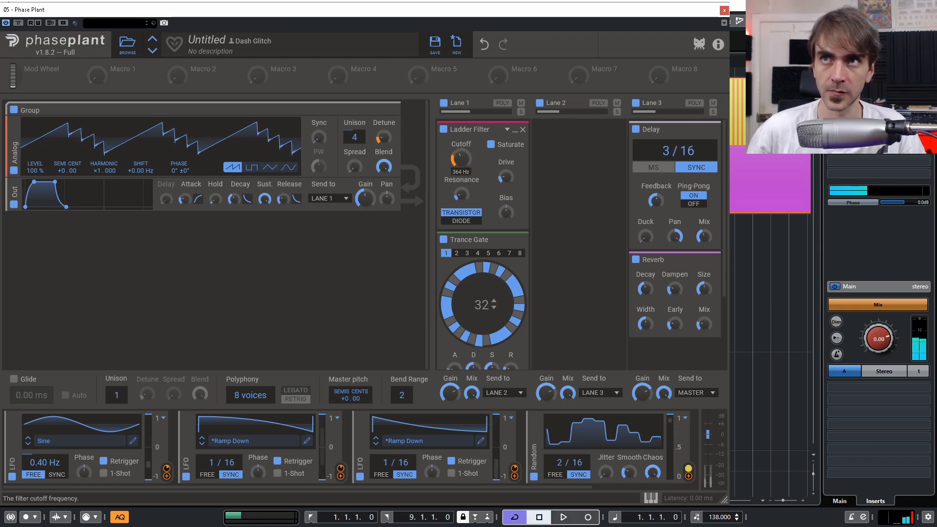
Step: Assign Macro 1 to the Ladder Filter's cutoff and raise the macro while the loop plays
{"action": "left_click", "coordinate": [115, 80]}
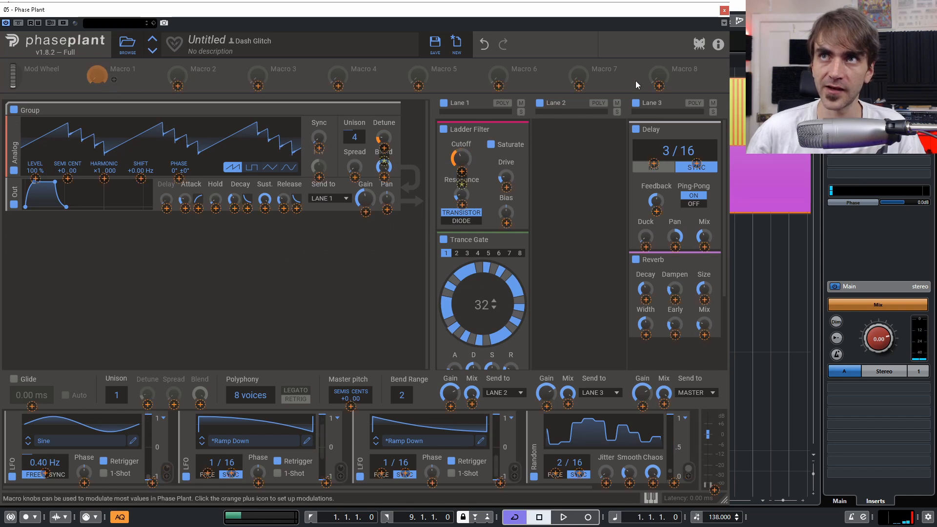
{"action": "left_click", "coordinate": [461, 171]}
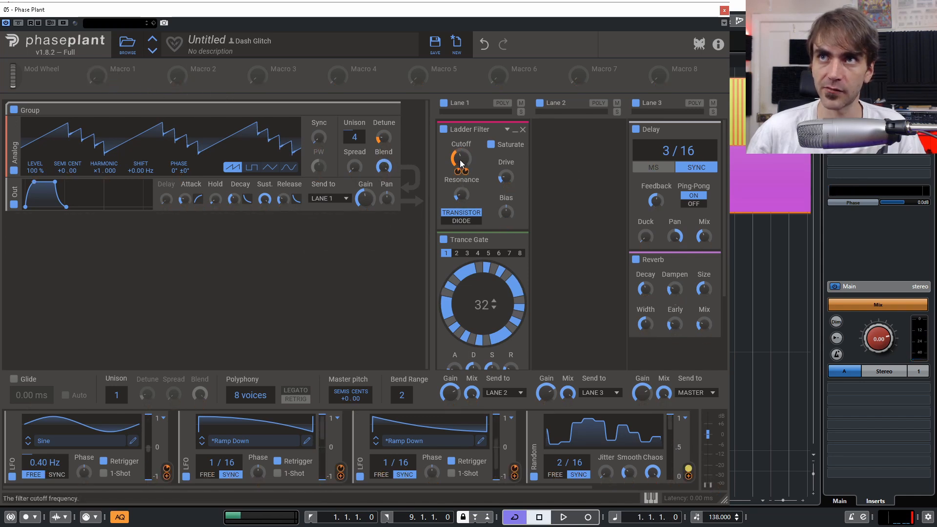
{"action": "key", "text": "space"}
{"action": "left_click_drag", "start_coordinate": [97, 76], "coordinate": [97, 66]}
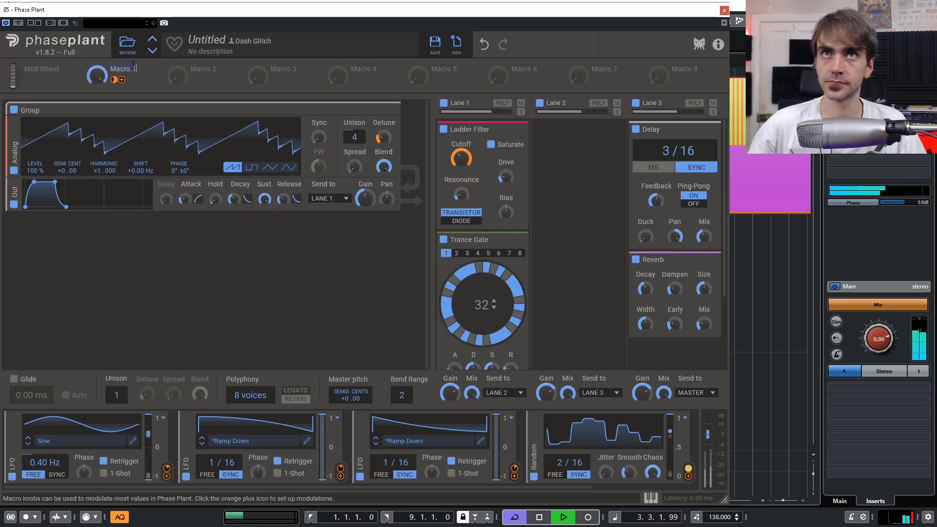
Step: Rename Macro 1 as Filter and sweep it back down to zero before stopping playback
{"action": "type", "text": "Filter"}
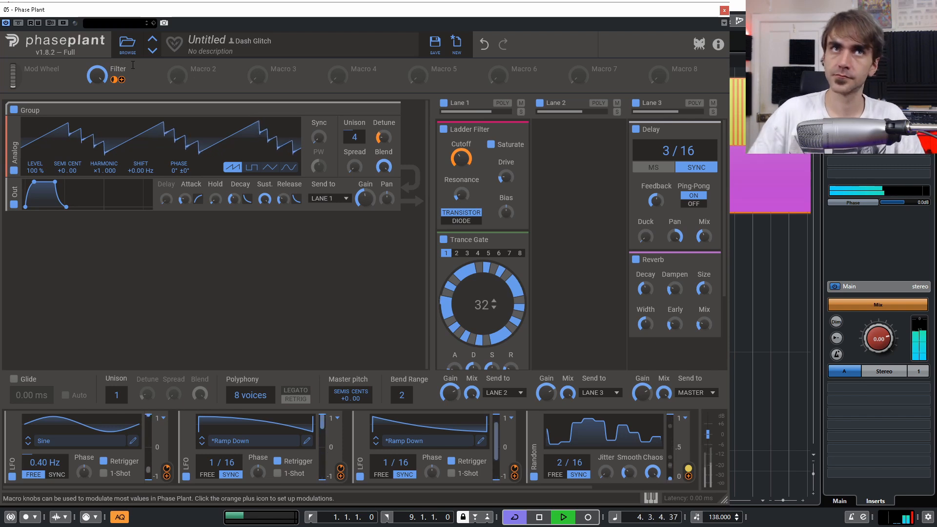
{"action": "key", "text": "Return"}
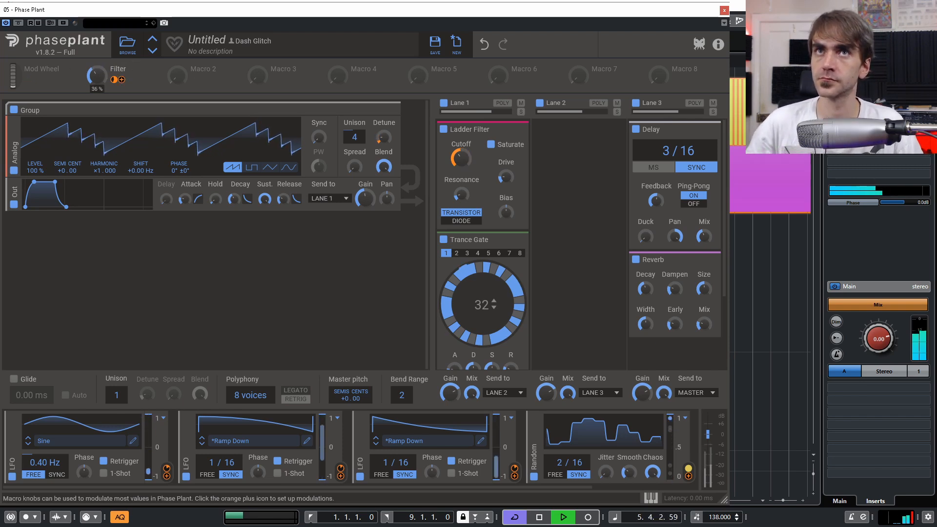
{"action": "key", "text": "space"}
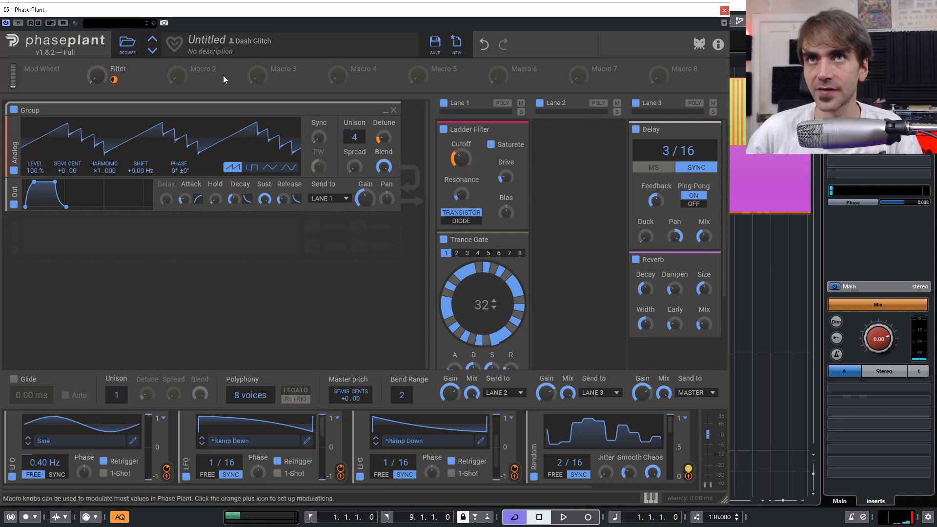
Step: Assign Macro 2 to the Delay's Feedback and Mix, adjust the feedback depth, test the macro, and rename it Delay
{"action": "left_click_drag", "start_coordinate": [194, 80], "coordinate": [580, 201]}
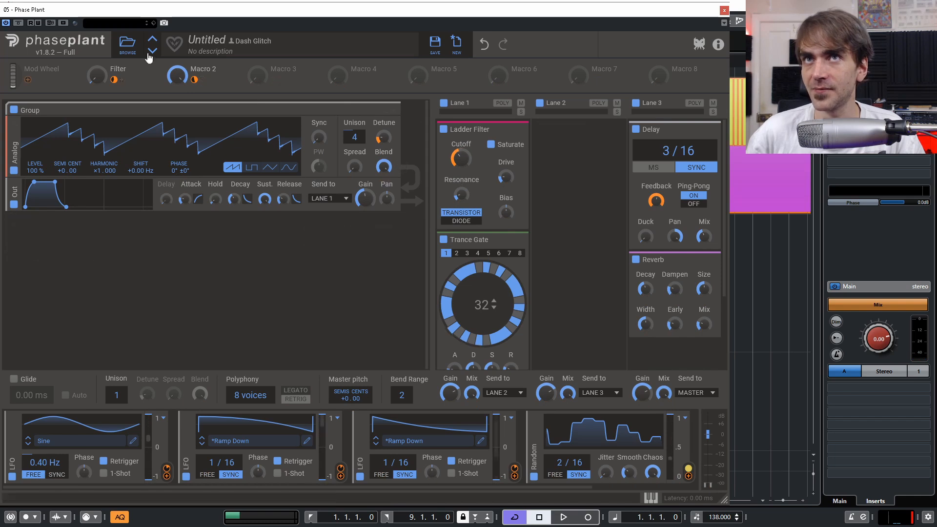
{"action": "left_click_drag", "start_coordinate": [194, 80], "coordinate": [165, 76]}
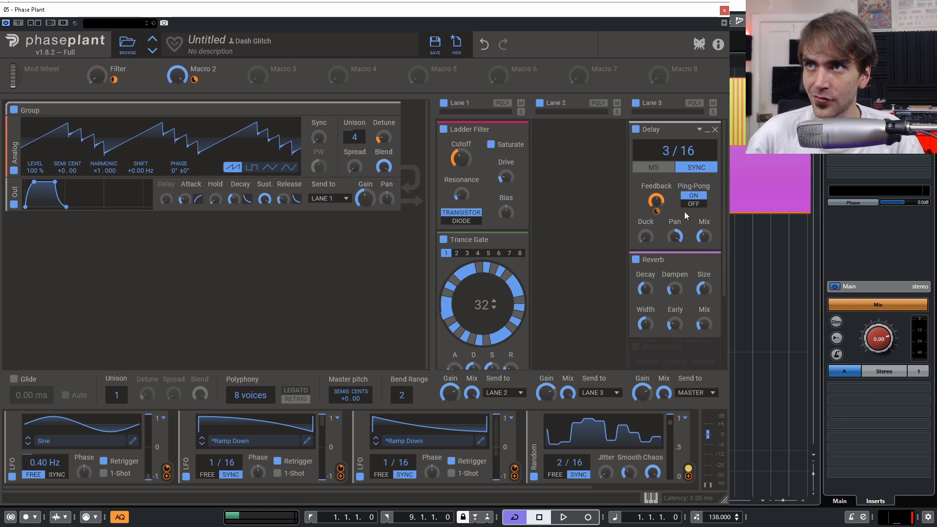
{"action": "left_click", "coordinate": [202, 80]}
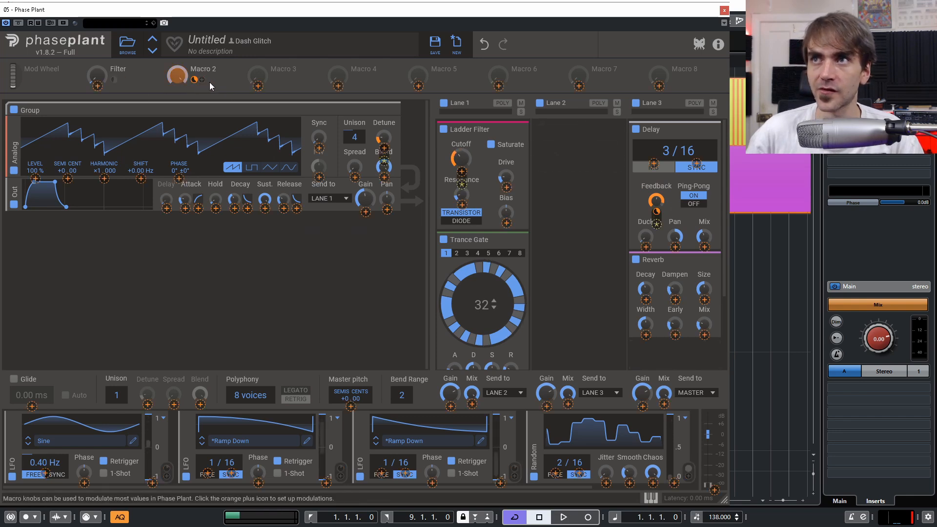
{"action": "left_click", "coordinate": [705, 247]}
{"action": "left_click", "coordinate": [179, 79]}
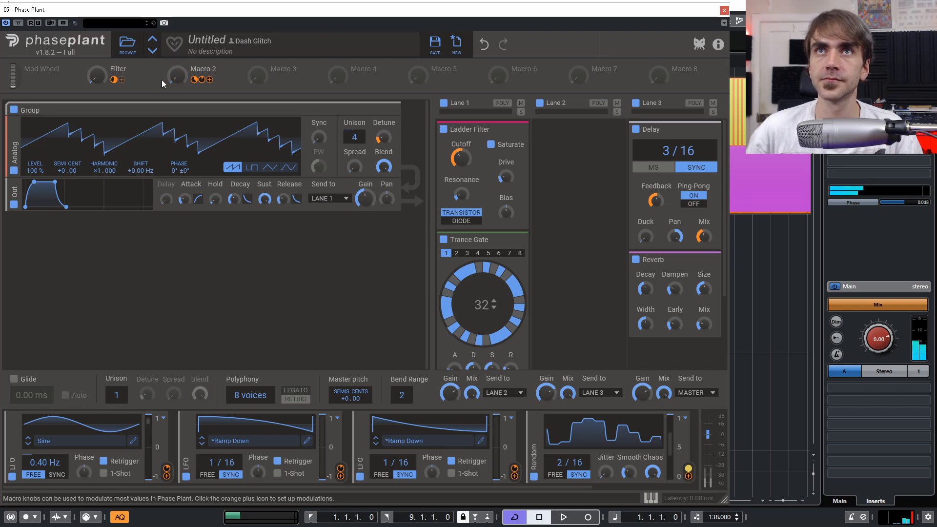
{"action": "mouse_move", "coordinate": [205, 60]}
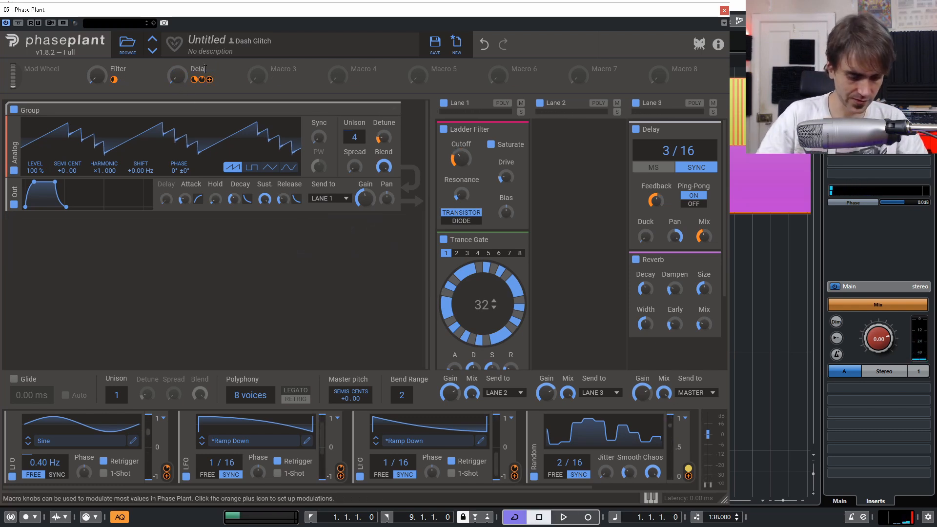
Step: Close the synth window and move the MIDI part on the Phase Plant 02 track to bar 23, below the KnB parts
{"action": "left_click", "coordinate": [724, 10]}
{"action": "left_click", "coordinate": [510, 231]}
{"action": "key", "text": "g"}
{"action": "left_click_drag", "start_coordinate": [315, 394], "coordinate": [533, 424]}
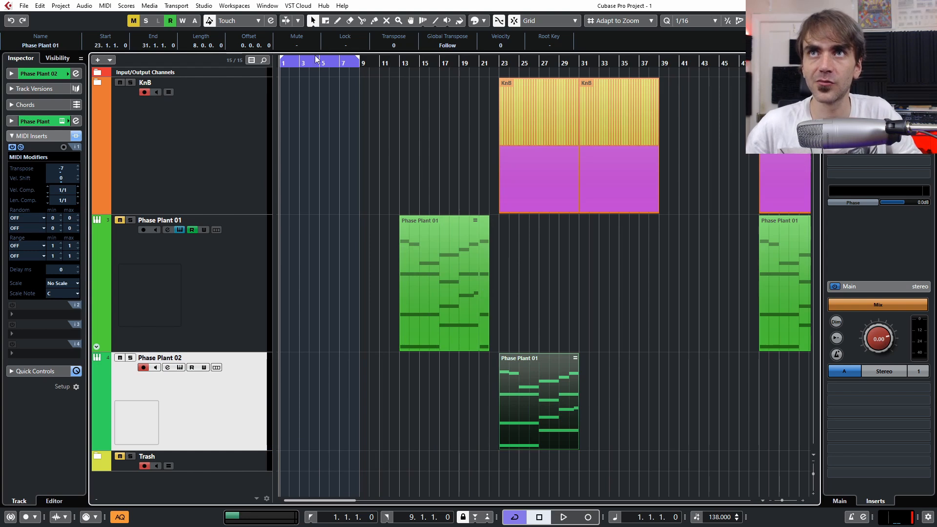
Step: Move the Phase Plant 02 part back to bar 13 and set the loop range to bars 23–31
{"action": "left_click_drag", "start_coordinate": [542, 383], "coordinate": [454, 408]}
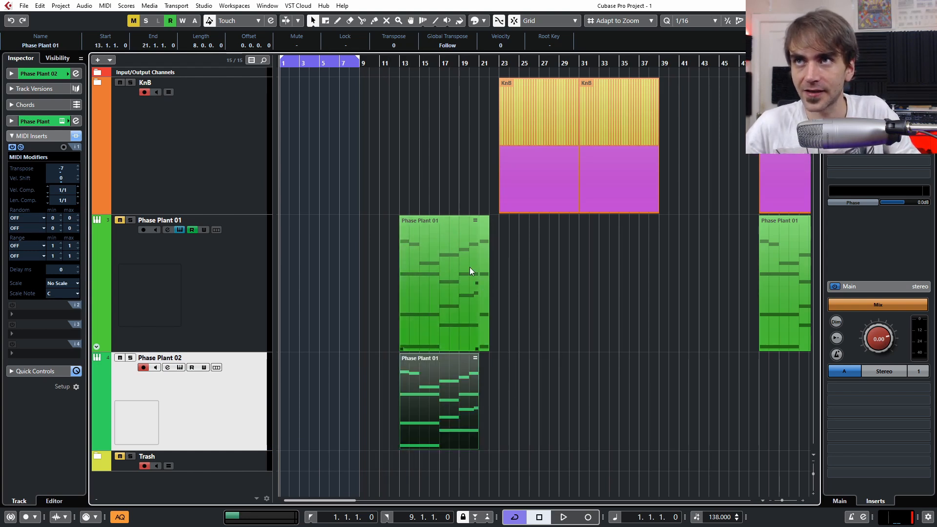
{"action": "left_click_drag", "start_coordinate": [511, 58], "coordinate": [584, 59]}
{"action": "key", "text": "h"}
{"action": "key", "text": "h"}
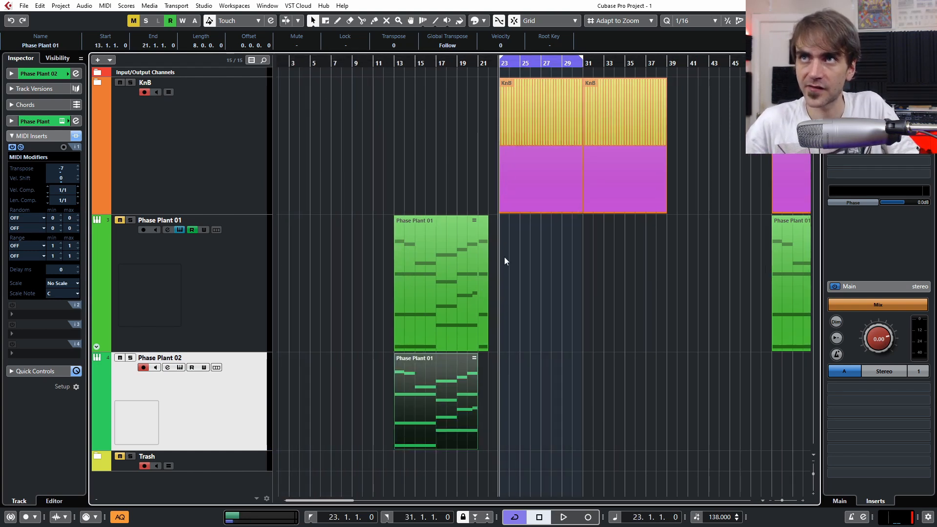
Step: Copy the Phase Plant 02 part to bar 23 and expand the KnB folder track
{"action": "left_click_drag", "start_coordinate": [364, 436], "coordinate": [565, 389]}
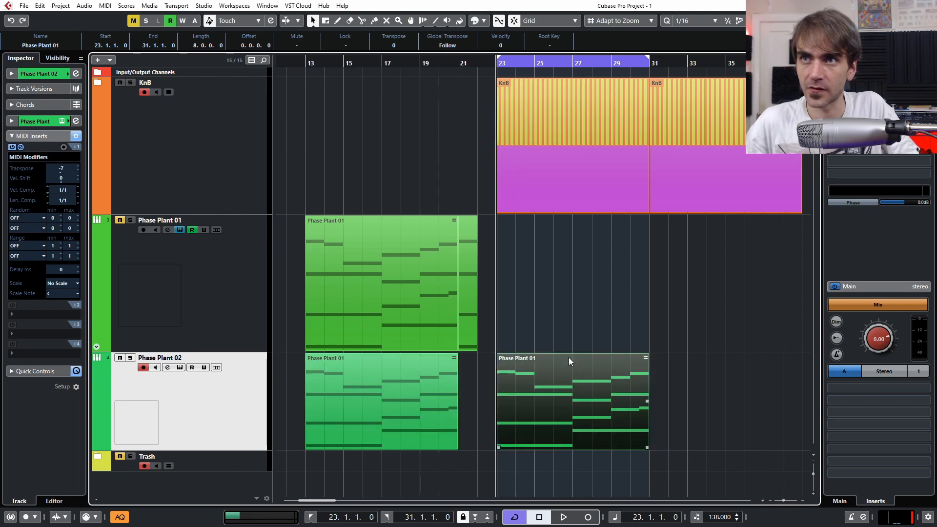
{"action": "key", "text": "h"}
{"action": "left_click", "coordinate": [98, 86]}
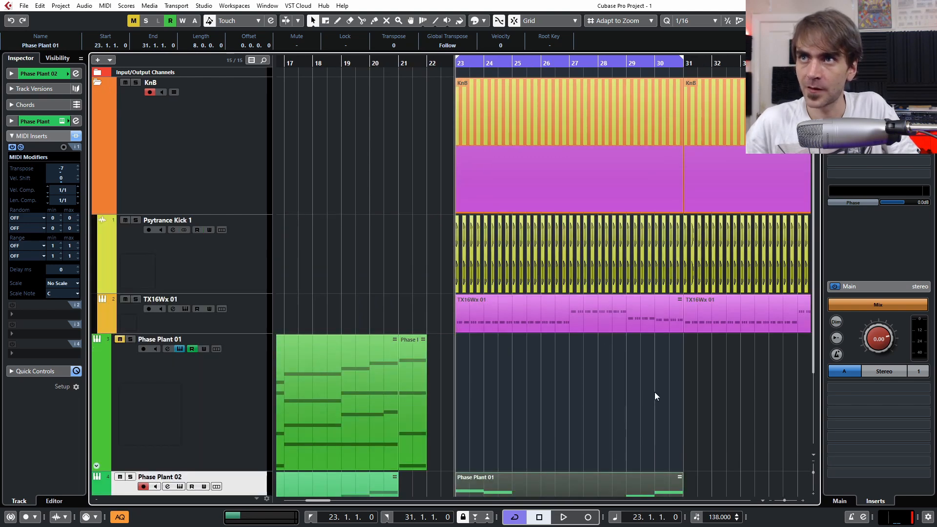
Step: Inspect the notes of the first TX16Wx 01 part and the Phase Plant 02 part at bar 23, closing the note editor when finished
{"action": "scroll", "coordinate": [635, 331], "scroll_direction": "down", "scroll_amount": 2}
{"action": "double_click", "coordinate": [586, 239]}
{"action": "left_click_drag", "start_coordinate": [394, 272], "coordinate": [548, 313]}
{"action": "key", "text": "Return"}
{"action": "left_click", "coordinate": [672, 353]}
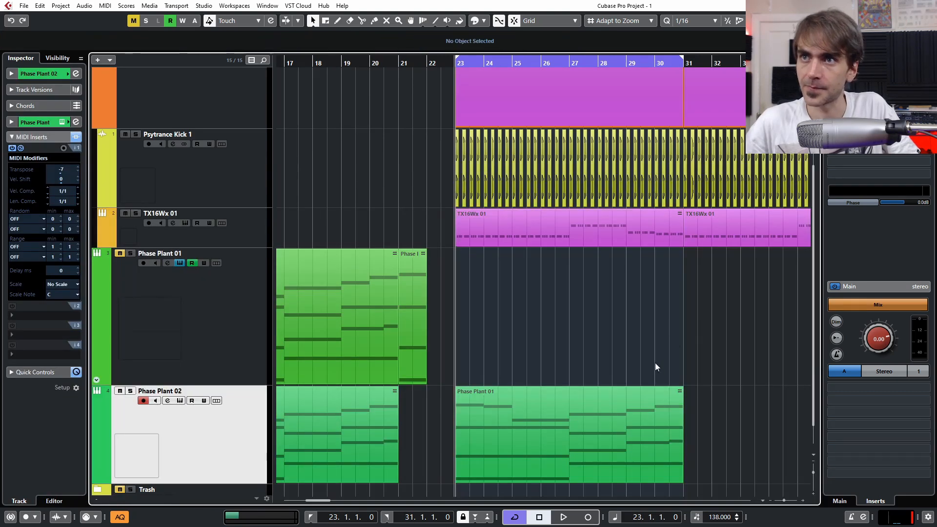
{"action": "scroll", "coordinate": [635, 349], "scroll_direction": "down", "scroll_amount": 1}
{"action": "double_click", "coordinate": [577, 385]}
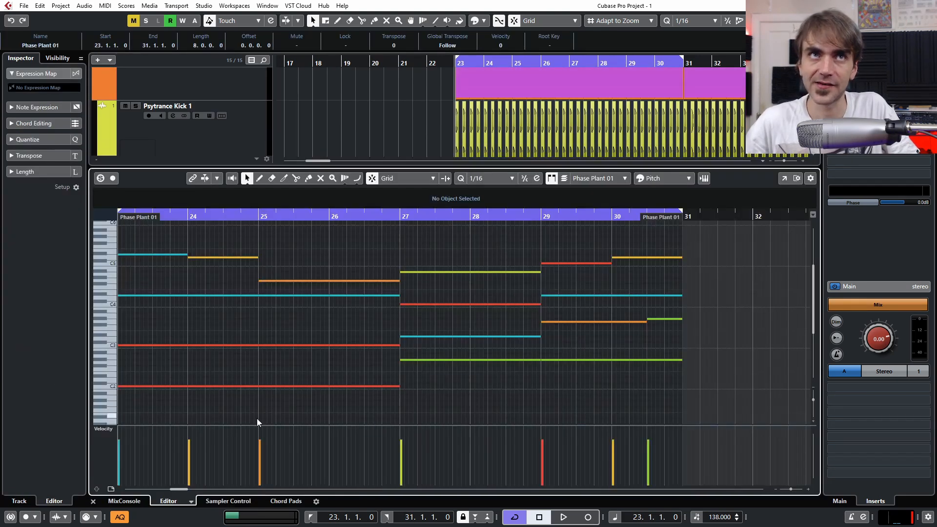
{"action": "left_click", "coordinate": [93, 501]}
{"action": "left_click", "coordinate": [470, 299]}
{"action": "scroll", "coordinate": [522, 239], "scroll_direction": "down", "scroll_amount": 2}
{"action": "scroll", "coordinate": [507, 220], "scroll_direction": "right", "scroll_amount": 2}
{"action": "left_click", "coordinate": [456, 195]}
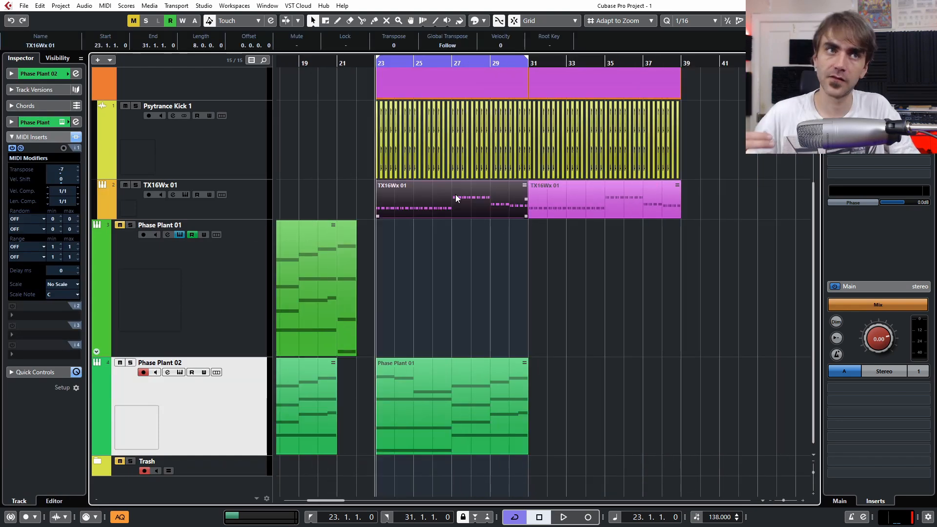
{"action": "scroll", "coordinate": [456, 197], "scroll_direction": "up", "scroll_amount": 4}
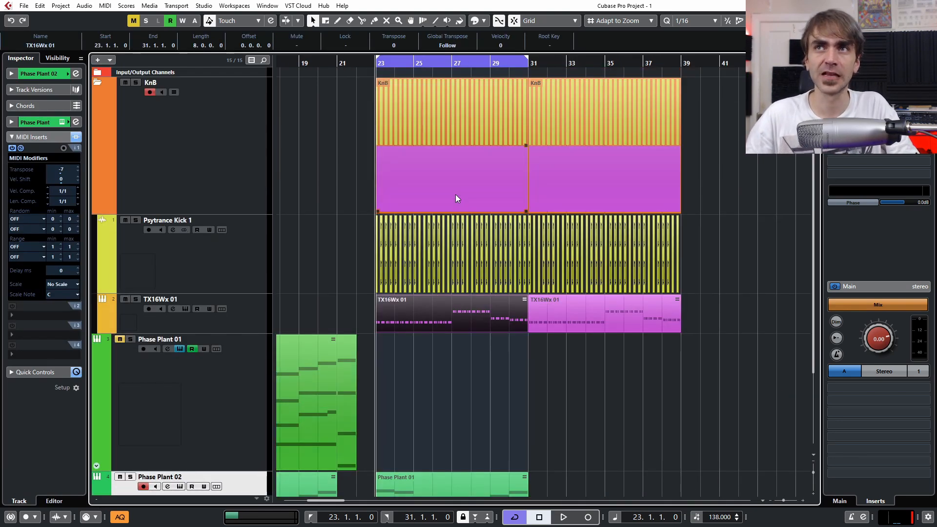
{"action": "left_click", "coordinate": [502, 389]}
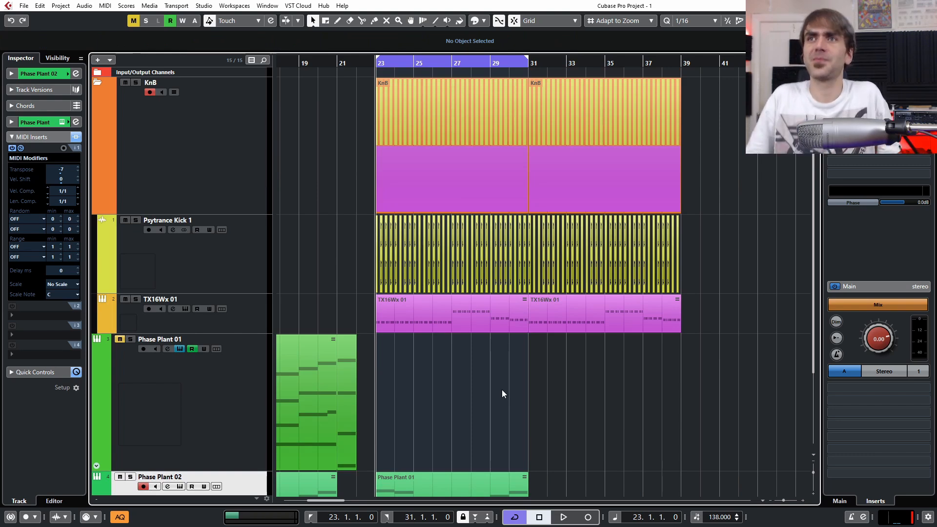
{"action": "scroll", "coordinate": [423, 388], "scroll_direction": "down", "scroll_amount": 4}
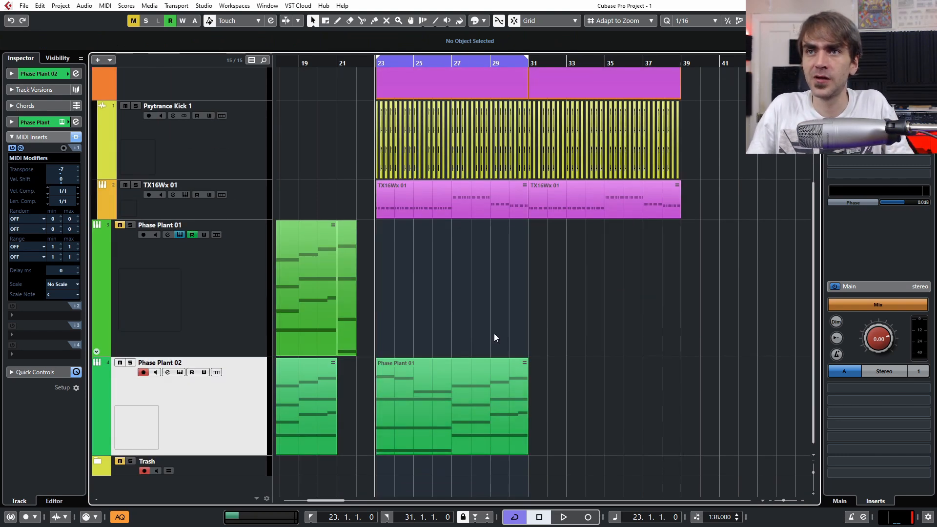
{"action": "scroll", "coordinate": [485, 267], "scroll_direction": "left", "scroll_amount": 2}
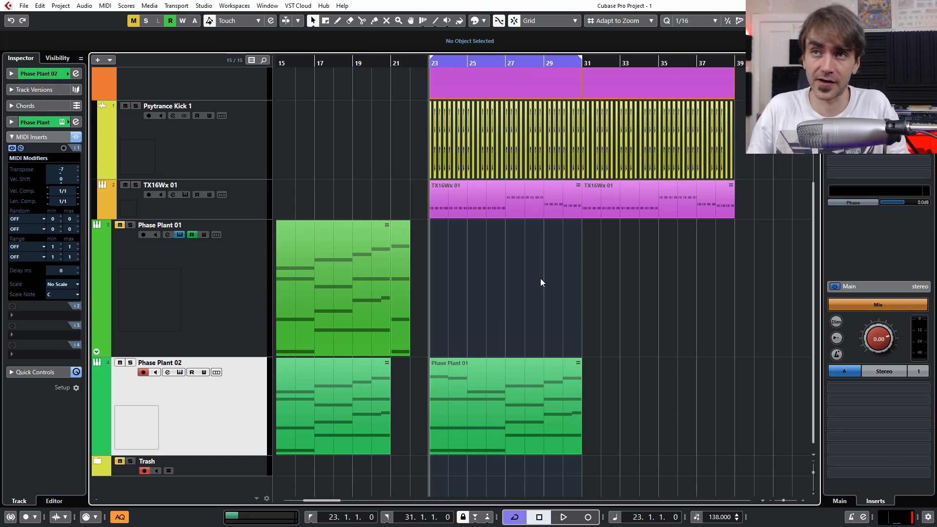
Step: Play the loop, raise the Filter macro of the Phase Plant 02 synth to 60%, and close the synth window
{"action": "key", "text": "space"}
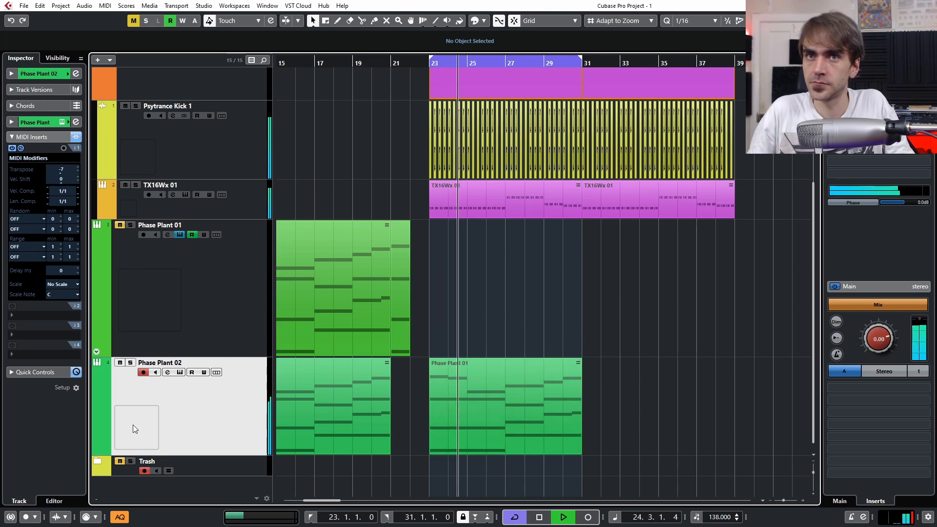
{"action": "left_click", "coordinate": [97, 449]}
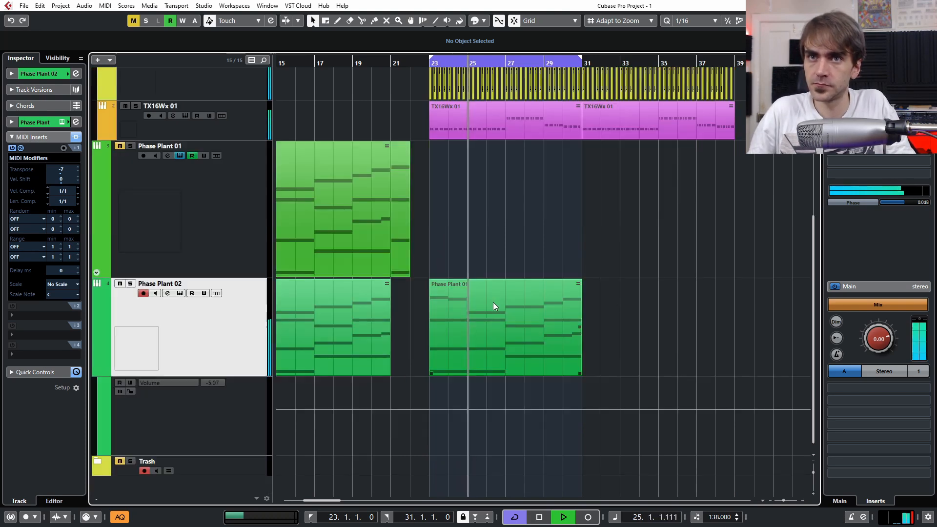
{"action": "left_click", "coordinate": [98, 366]}
{"action": "left_click", "coordinate": [34, 122]}
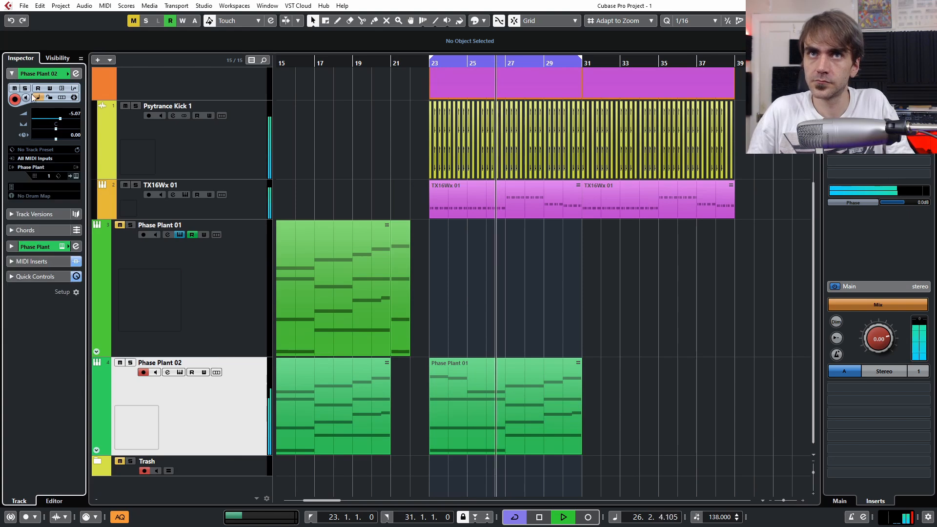
{"action": "left_click", "coordinate": [77, 179]}
{"action": "left_click_drag", "start_coordinate": [95, 78], "coordinate": [95, 57]}
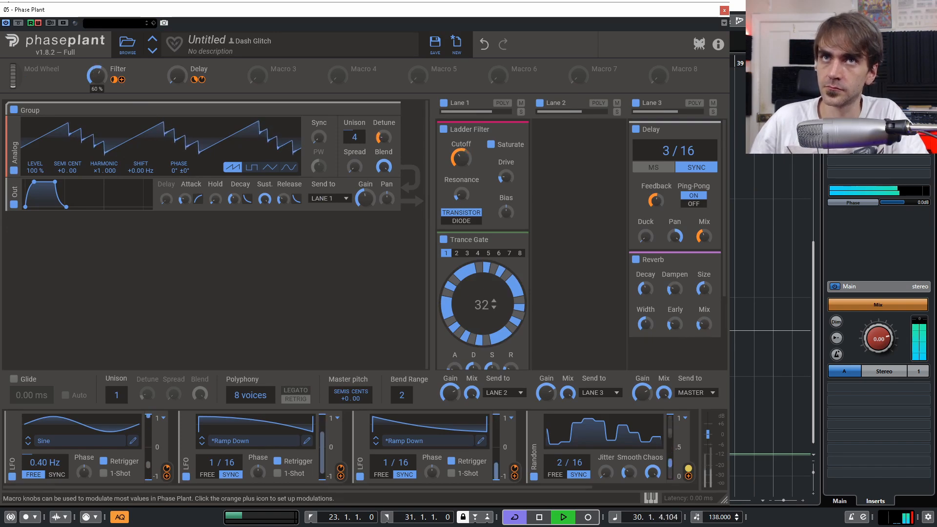
{"action": "left_click", "coordinate": [724, 10]}
Step: Delete the recorded Filter automation points on Phase Plant 02 from about bar 18 to bar 32
{"action": "left_click_drag", "start_coordinate": [421, 406], "coordinate": [606, 476]}
{"action": "key", "text": "Delete"}
{"action": "left_click_drag", "start_coordinate": [430, 450], "coordinate": [345, 475]}
{"action": "key", "text": "Delete"}
Step: Add Filter automation points at bars 23 and 31 as a rising ramp, and raise both so it starts at 65%
{"action": "left_click_drag", "start_coordinate": [429, 425], "coordinate": [429, 416]}
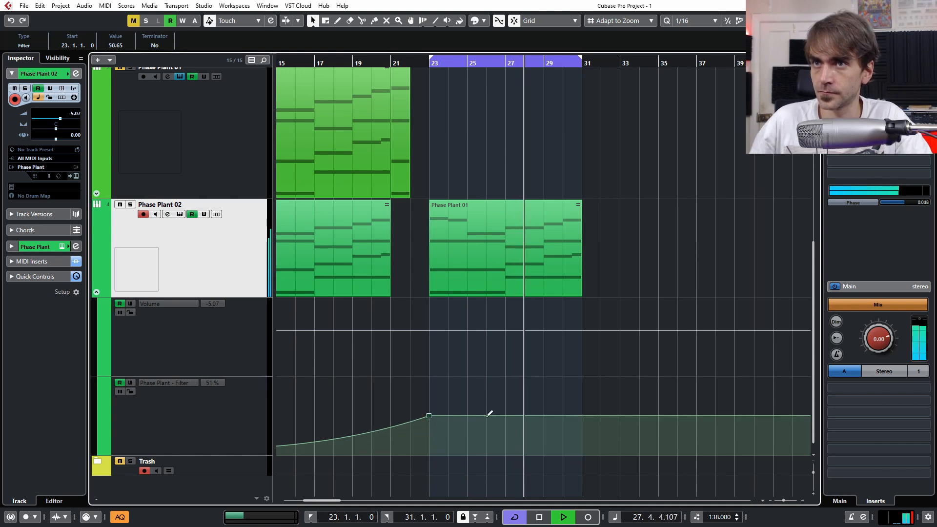
{"action": "left_click_drag", "start_coordinate": [601, 416], "coordinate": [589, 402]}
{"action": "scroll", "coordinate": [611, 358], "scroll_direction": "down", "scroll_amount": 2}
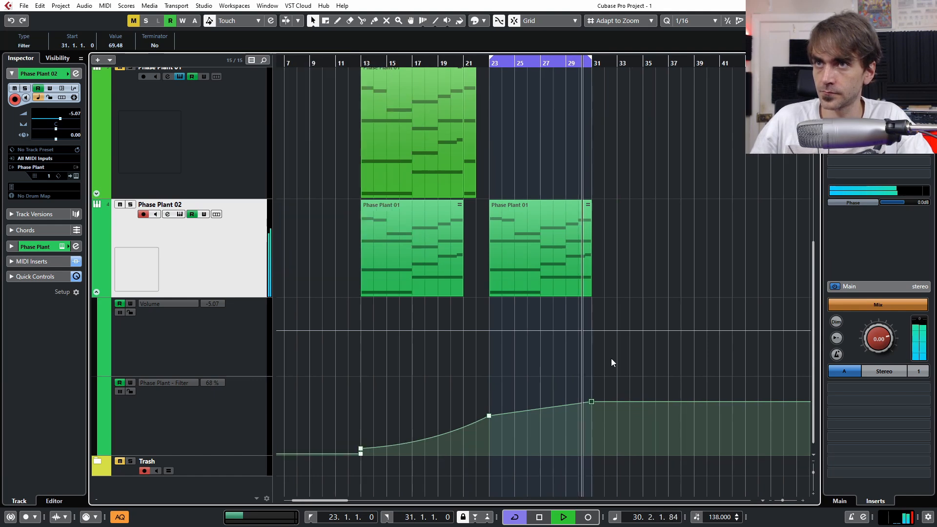
{"action": "scroll", "coordinate": [600, 349], "scroll_direction": "right", "scroll_amount": 2}
{"action": "scroll", "coordinate": [532, 295], "scroll_direction": "up", "scroll_amount": 2}
{"action": "scroll", "coordinate": [531, 298], "scroll_direction": "up", "scroll_amount": 2}
{"action": "scroll", "coordinate": [517, 368], "scroll_direction": "down", "scroll_amount": 3}
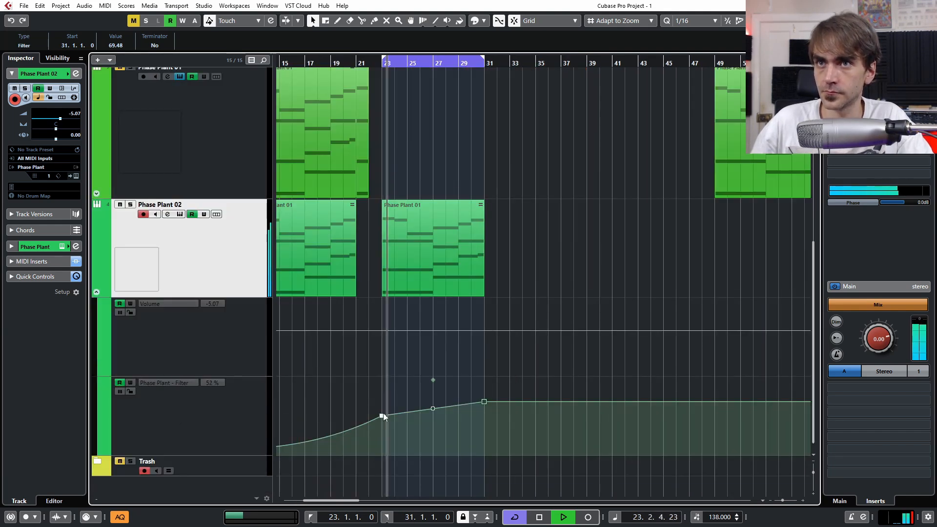
{"action": "scroll", "coordinate": [476, 335], "scroll_direction": "left", "scroll_amount": 2}
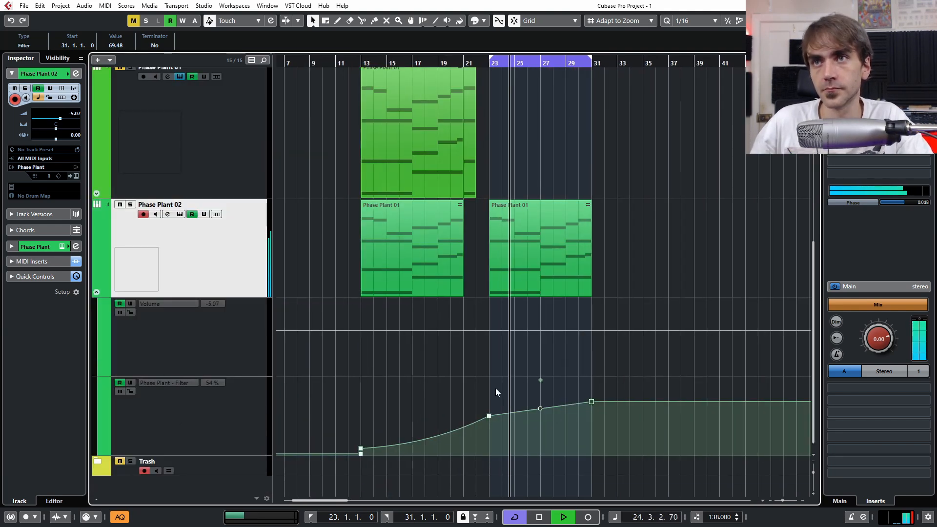
{"action": "left_click_drag", "start_coordinate": [489, 416], "coordinate": [538, 394]}
{"action": "scroll", "coordinate": [552, 389], "scroll_direction": "right", "scroll_amount": 1}
Step: Stop playback and delete the Phase Plant 02 part at bar 23
{"action": "left_click", "coordinate": [488, 259]}
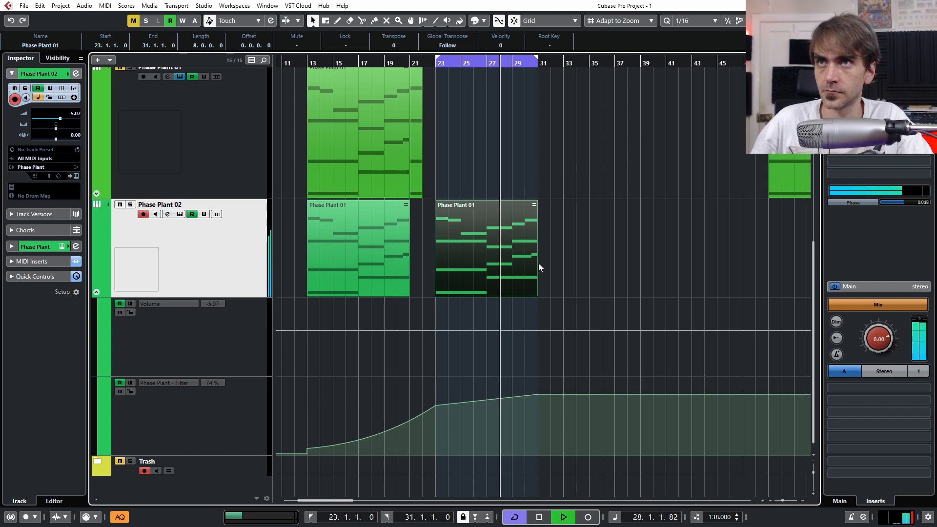
{"action": "left_click", "coordinate": [561, 232]}
{"action": "key", "text": "space"}
{"action": "left_click", "coordinate": [500, 252]}
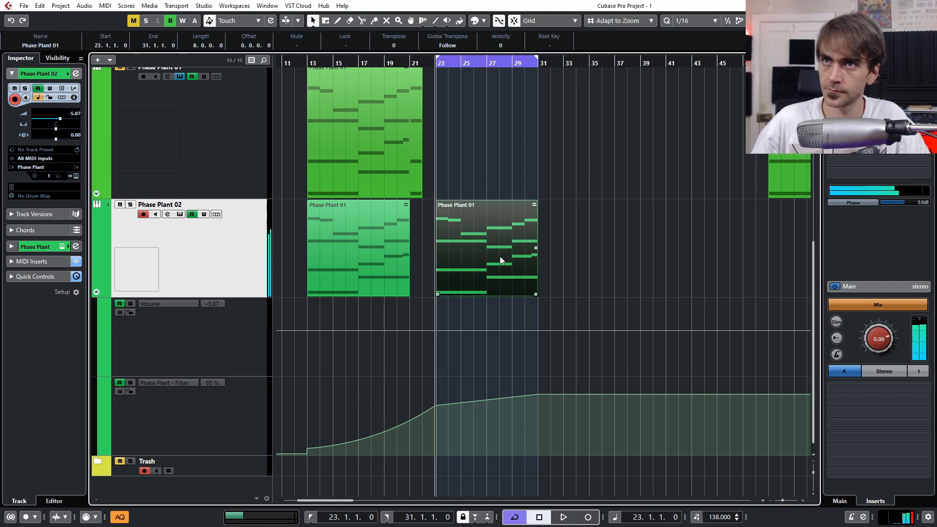
{"action": "key", "text": "Delete"}
Step: Shorten the first TX16Wx 01 part to four bars and duplicate it to bar 27
{"action": "scroll", "coordinate": [494, 266], "scroll_direction": "up", "scroll_amount": 5}
{"action": "left_click", "coordinate": [514, 319]}
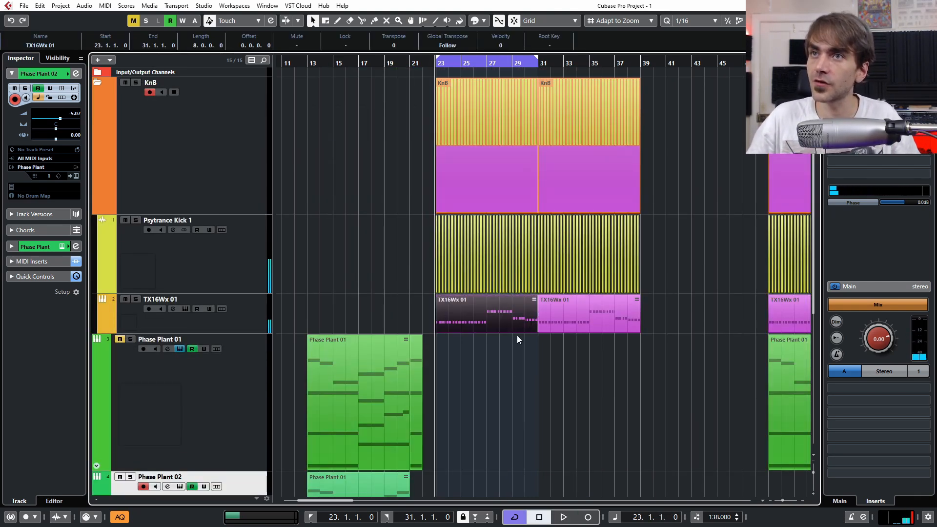
{"action": "mouse_move", "coordinate": [534, 333]}
{"action": "left_mouse_down"}
{"action": "mouse_move", "coordinate": [485, 334]}
{"action": "mouse_move", "coordinate": [484, 323]}
{"action": "mouse_move", "coordinate": [537, 318]}
{"action": "left_mouse_up"}
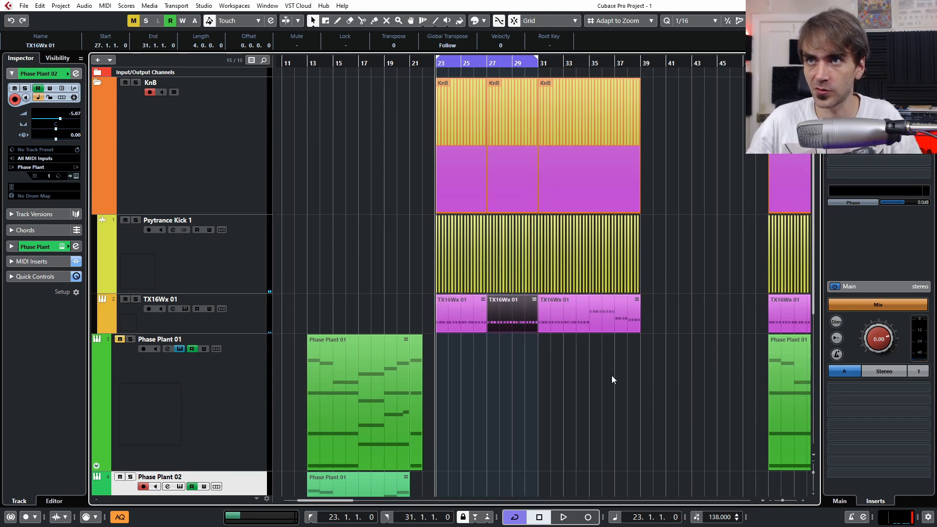
{"action": "left_click", "coordinate": [551, 322]}
{"action": "key", "text": "Delete"}
{"action": "left_click", "coordinate": [555, 378]}
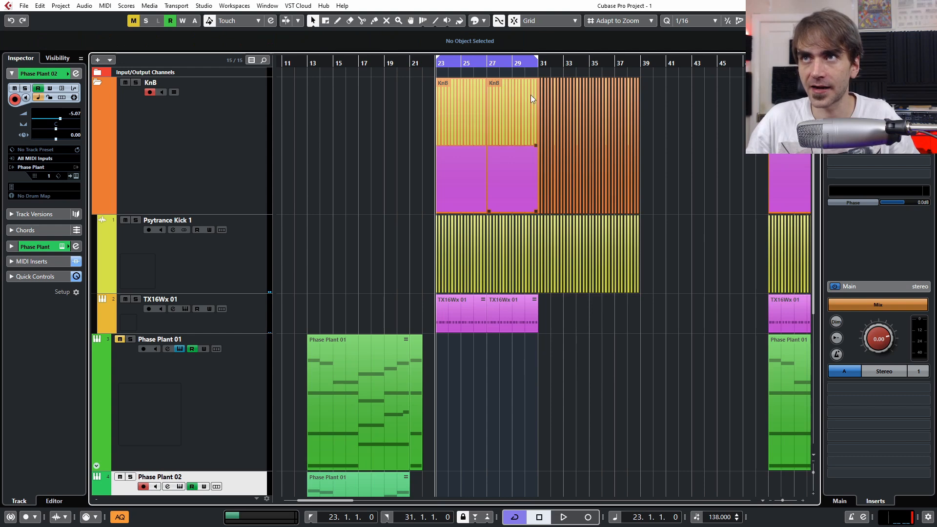
{"action": "key", "text": "ctrl+z"}
Step: Duplicate the Phase Plant 02 part from bar 13 to bar 21 and shorten the copy to one bar
{"action": "scroll", "coordinate": [483, 288], "scroll_direction": "down", "scroll_amount": 5}
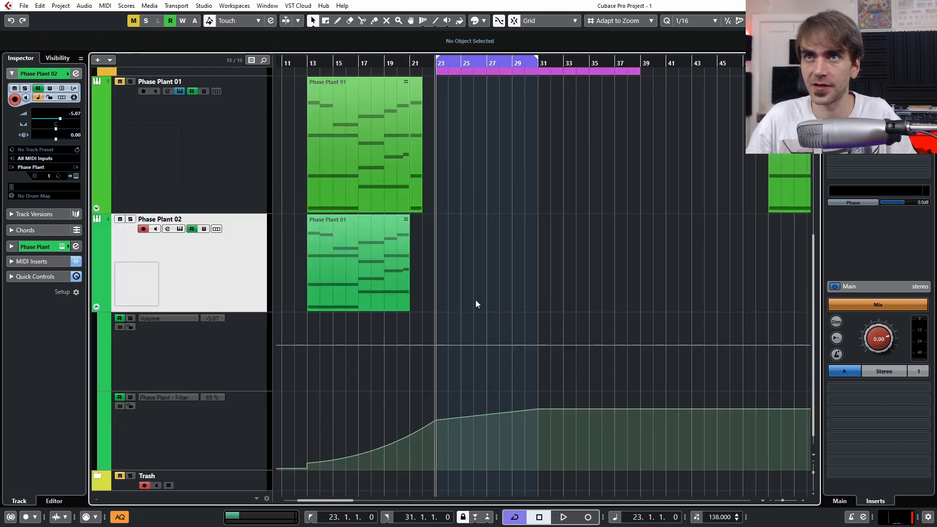
{"action": "scroll", "coordinate": [476, 278], "scroll_direction": "left", "scroll_amount": 3}
{"action": "scroll", "coordinate": [488, 283], "scroll_direction": "up", "scroll_amount": 3}
{"action": "scroll", "coordinate": [510, 298], "scroll_direction": "left", "scroll_amount": 2}
{"action": "scroll", "coordinate": [517, 276], "scroll_direction": "down", "scroll_amount": 2}
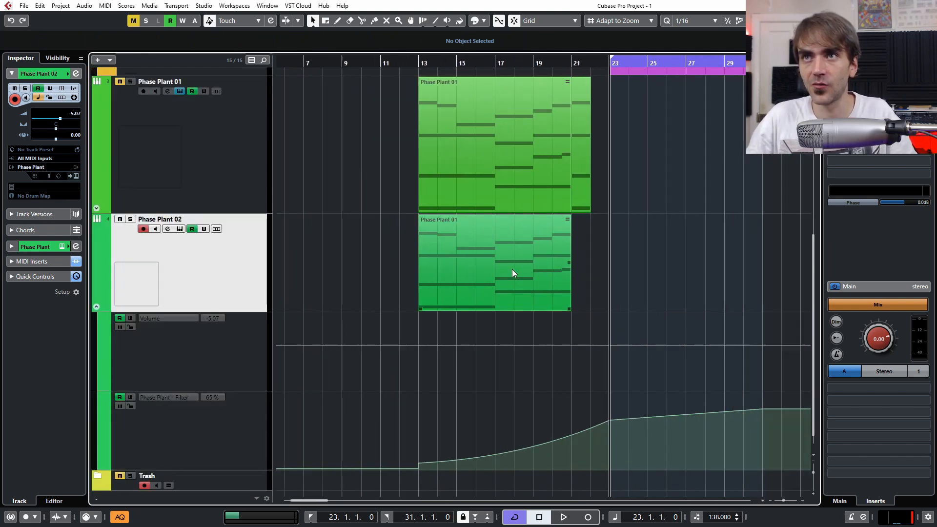
{"action": "left_click", "coordinate": [511, 268]}
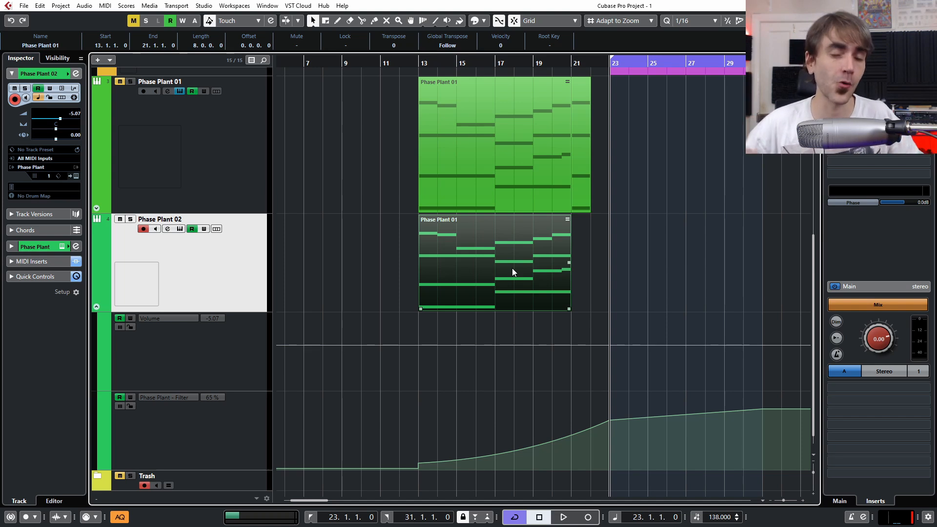
{"action": "scroll", "coordinate": [538, 286], "scroll_direction": "up", "scroll_amount": 2, "text": "ctrl"}
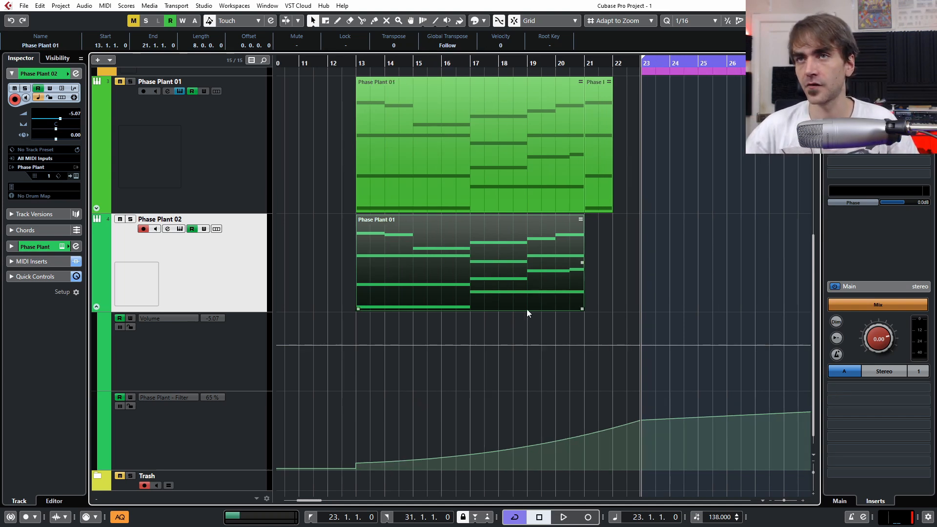
{"action": "left_click_drag", "start_coordinate": [443, 291], "coordinate": [644, 280], "text": "alt"}
{"action": "scroll", "coordinate": [602, 286], "scroll_direction": "right", "scroll_amount": 3}
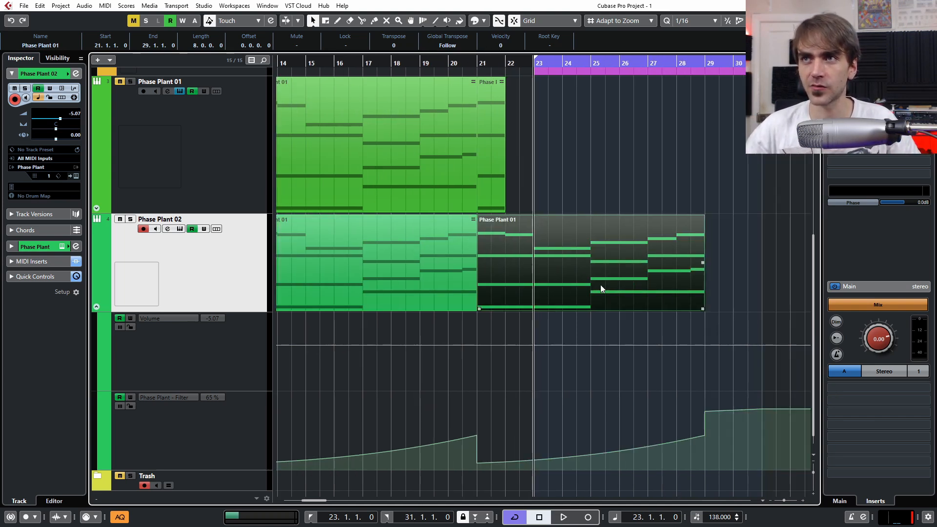
{"action": "left_click_drag", "start_coordinate": [700, 309], "coordinate": [506, 309]}
Step: Delete the low Filter automation point at bar 21 so the curve ramps up to bar 22
{"action": "left_click_drag", "start_coordinate": [461, 449], "coordinate": [532, 470]}
{"action": "key", "text": "Delete"}
{"action": "scroll", "coordinate": [483, 323], "scroll_direction": "down", "scroll_amount": 2, "text": "ctrl"}
{"action": "scroll", "coordinate": [459, 298], "scroll_direction": "left", "scroll_amount": 1}
{"action": "scroll", "coordinate": [440, 263], "scroll_direction": "up", "scroll_amount": 4}
{"action": "scroll", "coordinate": [490, 195], "scroll_direction": "down", "scroll_amount": 4}
Step: Set the loop range to bars 13–22 and place the playback cursor at bar 20
{"action": "left_click", "coordinate": [487, 267]}
{"action": "scroll", "coordinate": [425, 132], "scroll_direction": "up", "scroll_amount": 1, "text": "ctrl"}
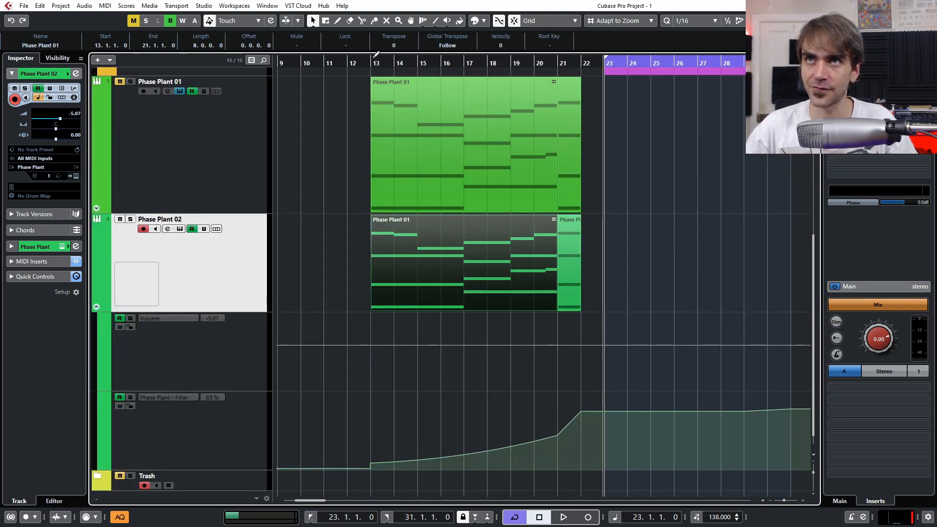
{"action": "key", "text": "p"}
{"action": "left_click", "coordinate": [540, 63]}
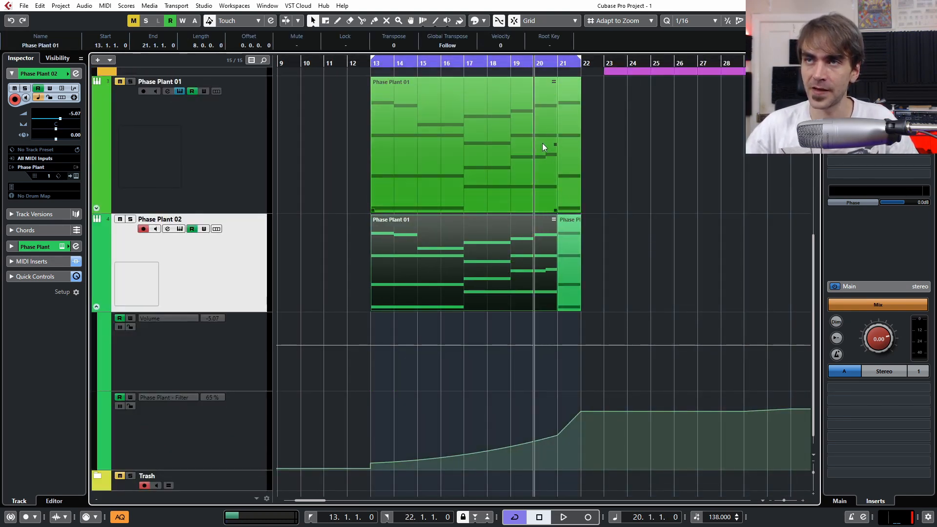
Step: Open the Phase Plant 02 synth window and move it clear of the two Phase Plant tracks
{"action": "scroll", "coordinate": [576, 439], "scroll_direction": "up", "scroll_amount": 2, "text": "ctrl"}
{"action": "scroll", "coordinate": [571, 415], "scroll_direction": "down", "scroll_amount": 3, "text": "ctrl"}
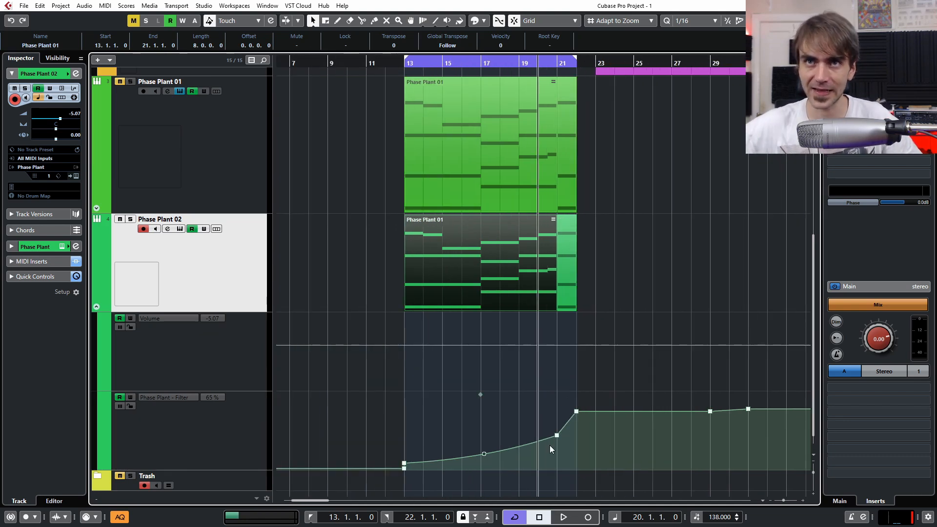
{"action": "scroll", "coordinate": [527, 420], "scroll_direction": "right", "scroll_amount": 3}
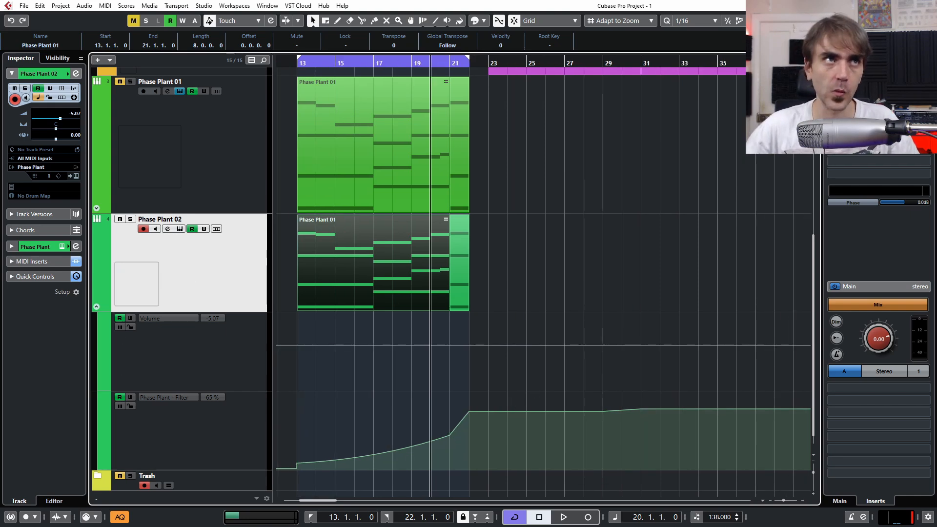
{"action": "left_click", "coordinate": [75, 176]}
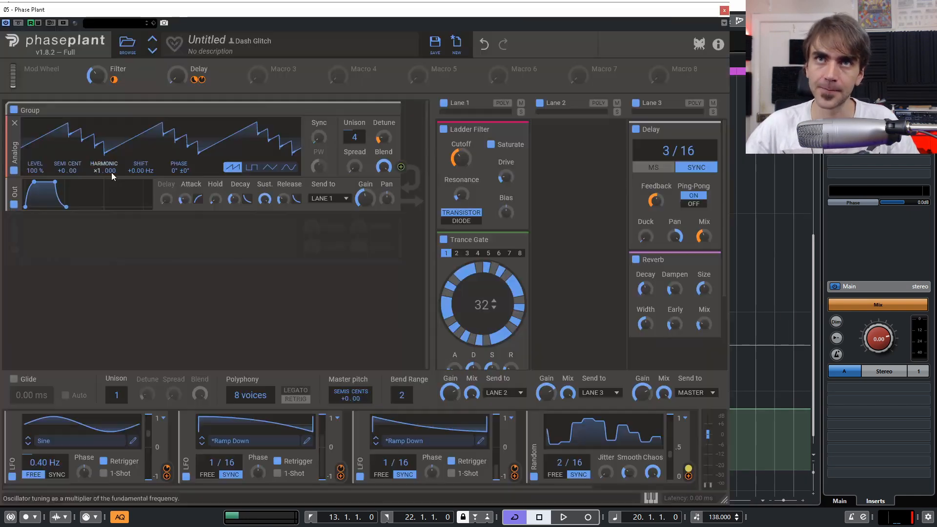
{"action": "left_click_drag", "start_coordinate": [190, 18], "coordinate": [218, 307]}
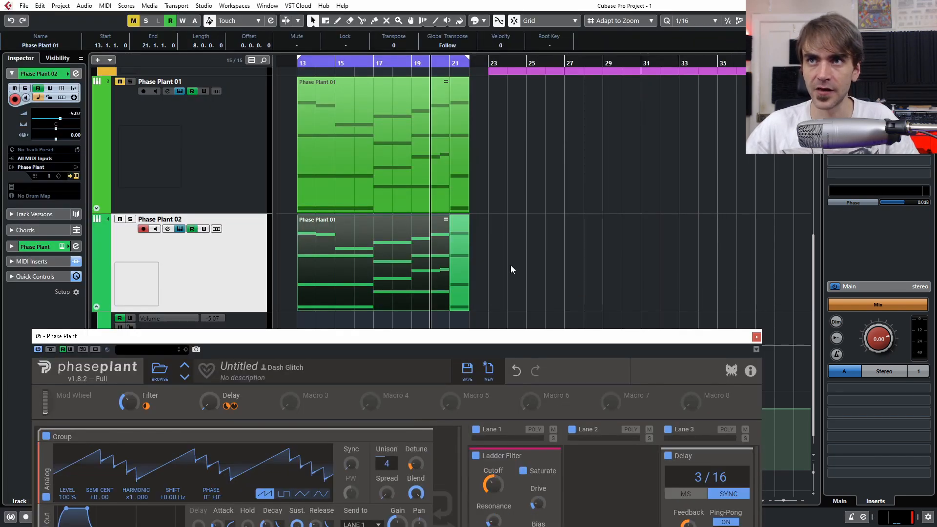
Step: Record the Delay macro rising through bar 21 during playback from bar 20, and close the Phase Plant synth window
{"action": "scroll", "coordinate": [514, 249], "scroll_direction": "down", "scroll_amount": 1}
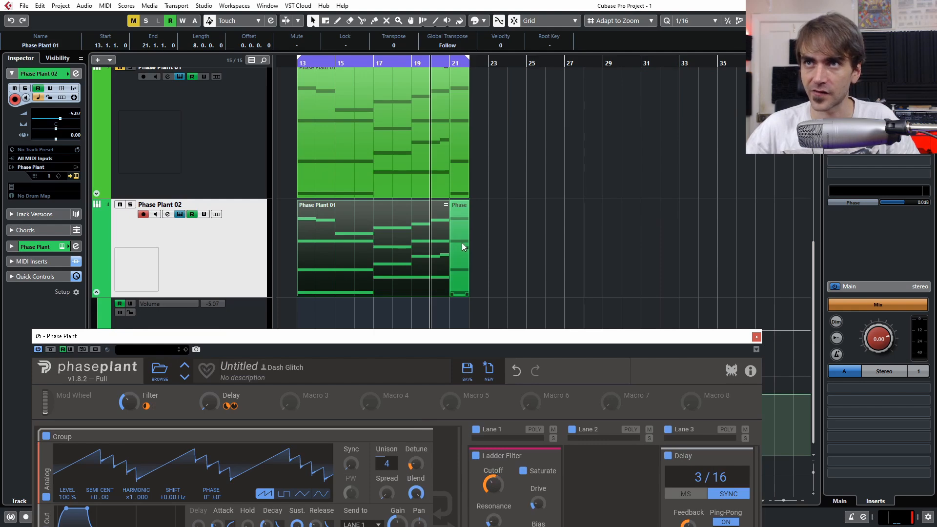
{"action": "left_click_drag", "start_coordinate": [82, 336], "coordinate": [72, 177]}
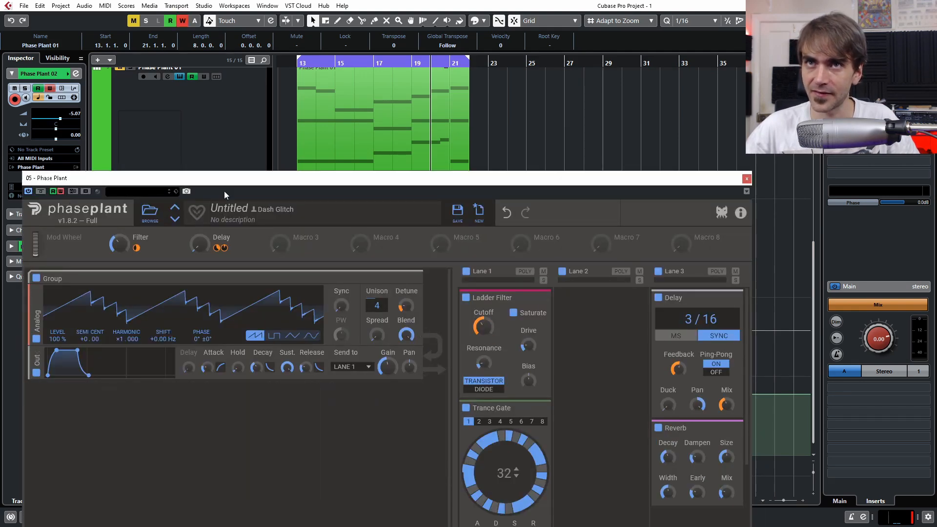
{"action": "key", "text": "space"}
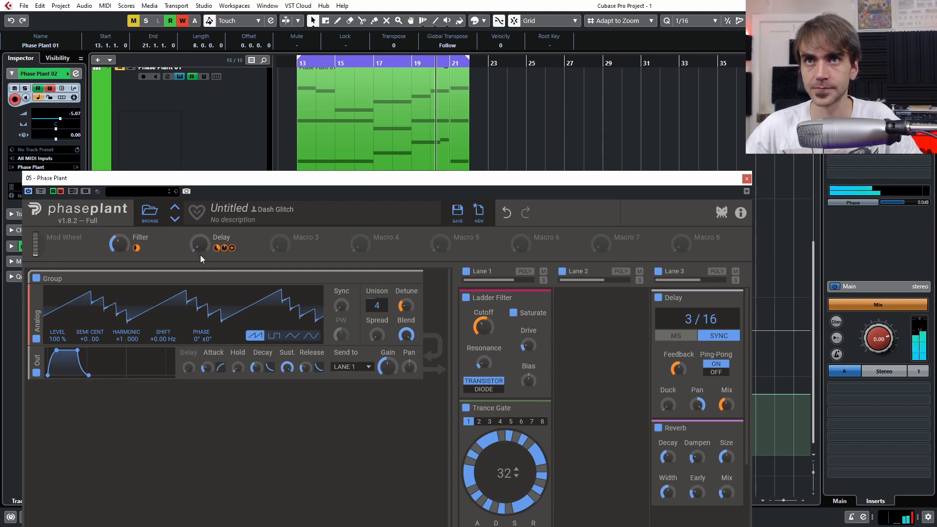
{"action": "left_click_drag", "start_coordinate": [200, 246], "coordinate": [200, 240]}
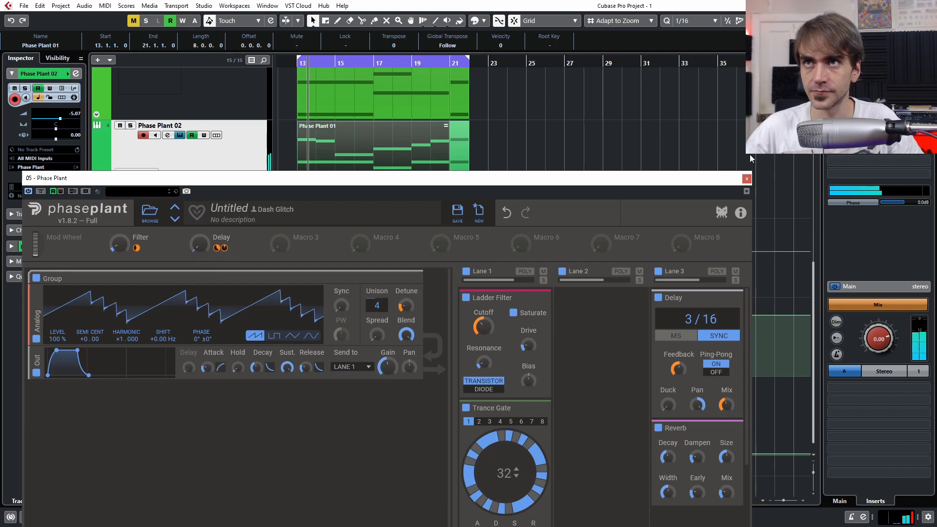
{"action": "left_click", "coordinate": [747, 179]}
{"action": "key", "text": "space"}
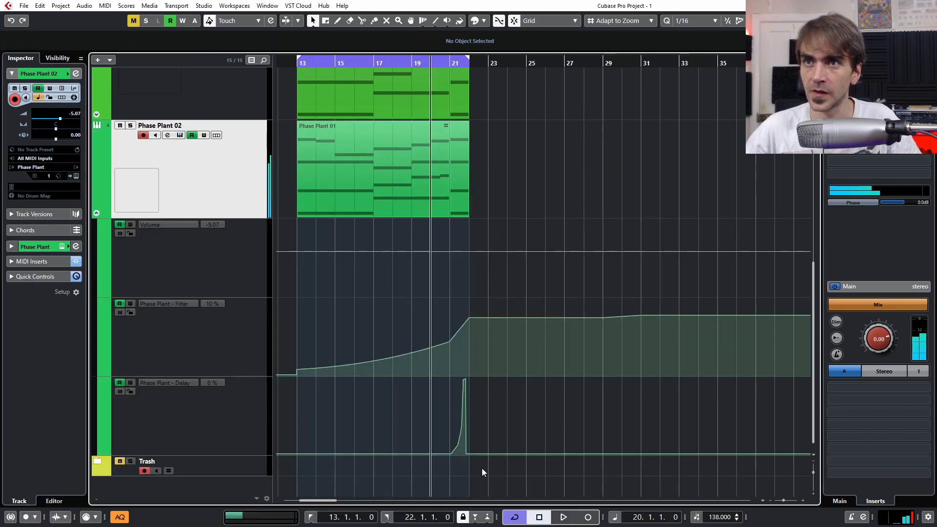
Step: Delete the Delay automation points that drop to zero just before bar 22 and at bar 31, so the delay stays high
{"action": "scroll", "coordinate": [479, 468], "scroll_direction": "up", "scroll_amount": 2}
{"action": "left_click_drag", "start_coordinate": [486, 450], "coordinate": [486, 451]}
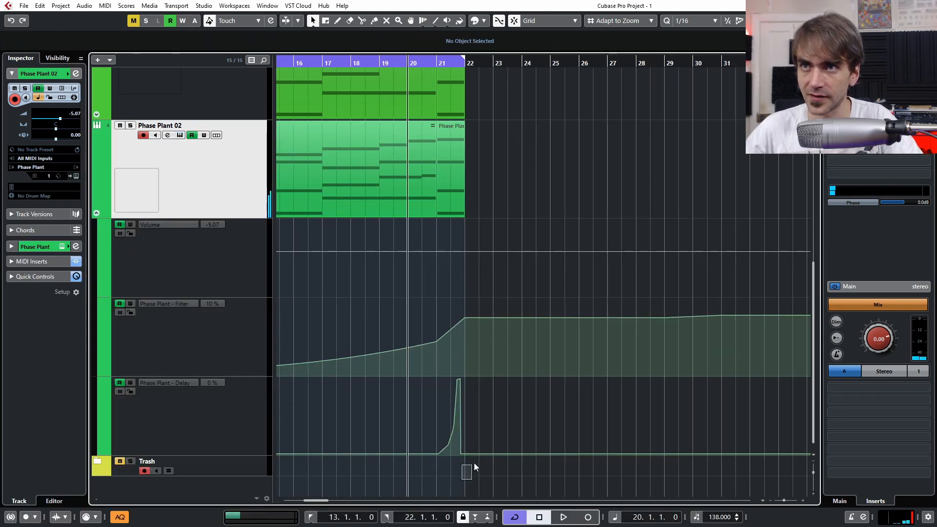
{"action": "key", "text": "Delete"}
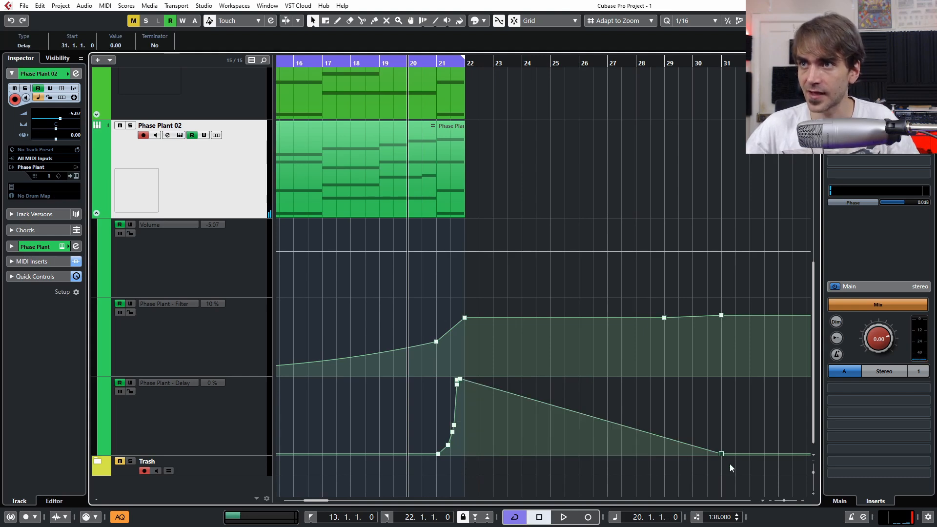
{"action": "key", "text": "Delete"}
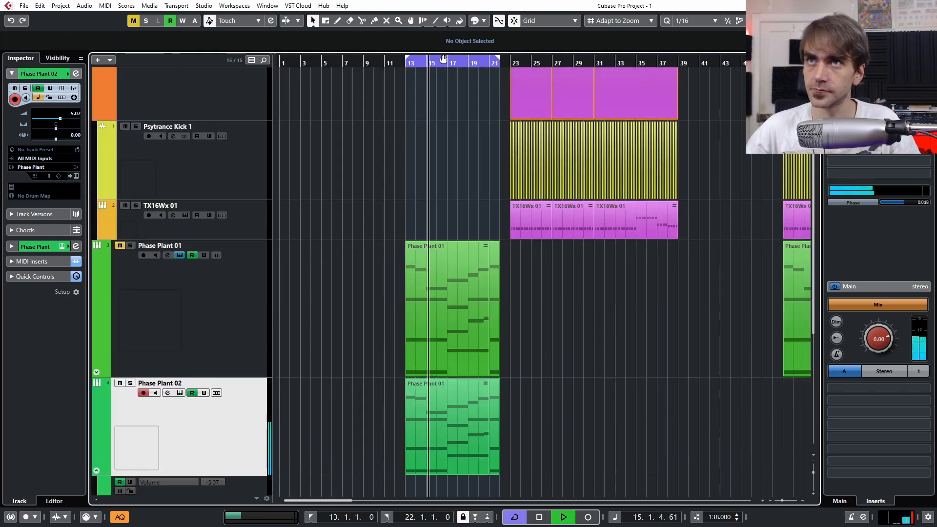
Step: Move the loop range to bars 23–32 and collapse the Phase Plant 02 automation lanes
{"action": "left_click_drag", "start_coordinate": [443, 58], "coordinate": [548, 59]}
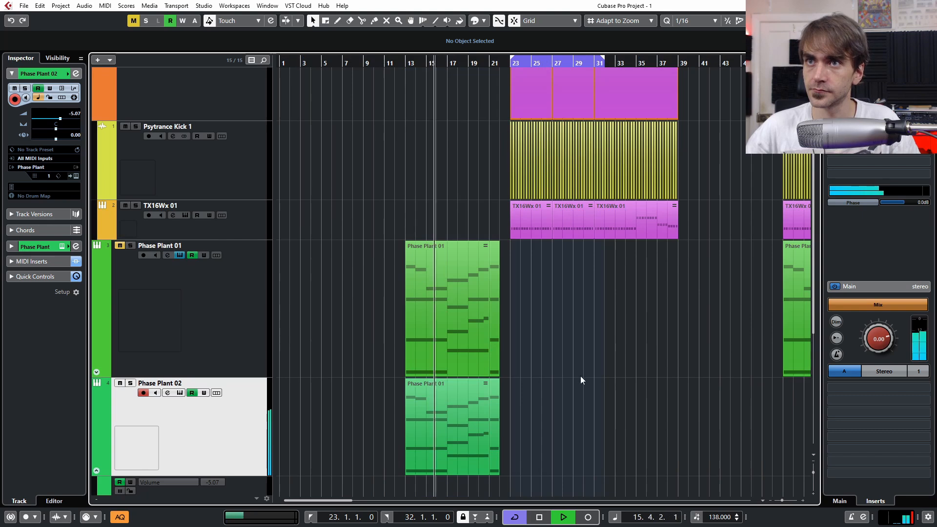
{"action": "scroll", "coordinate": [218, 329], "scroll_direction": "down", "scroll_amount": 5}
{"action": "left_click", "coordinate": [97, 213]}
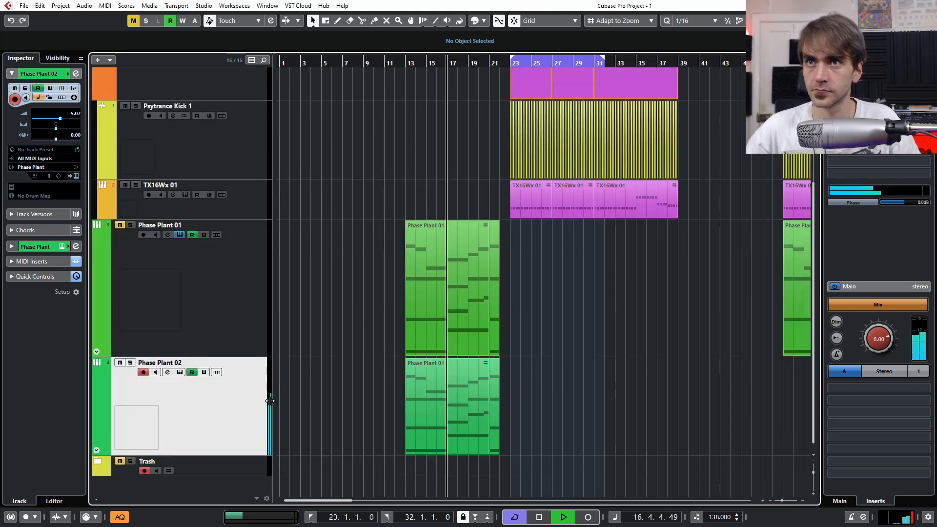
{"action": "key", "text": "space"}
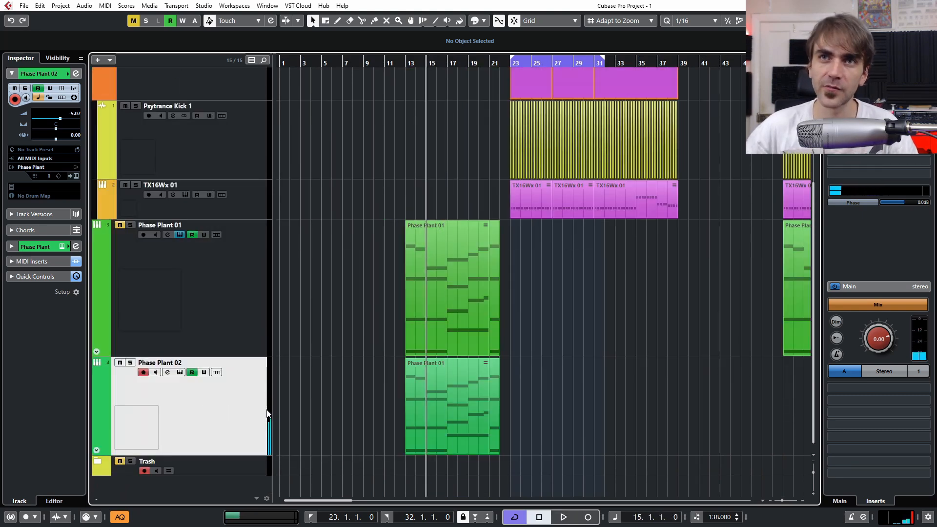
Step: Insert the Rev INTENSITY reverb in the third insert slot of the Phase Plant 02 channel and expand its advanced controls
{"action": "left_click", "coordinate": [167, 373]}
{"action": "left_click", "coordinate": [236, 185]}
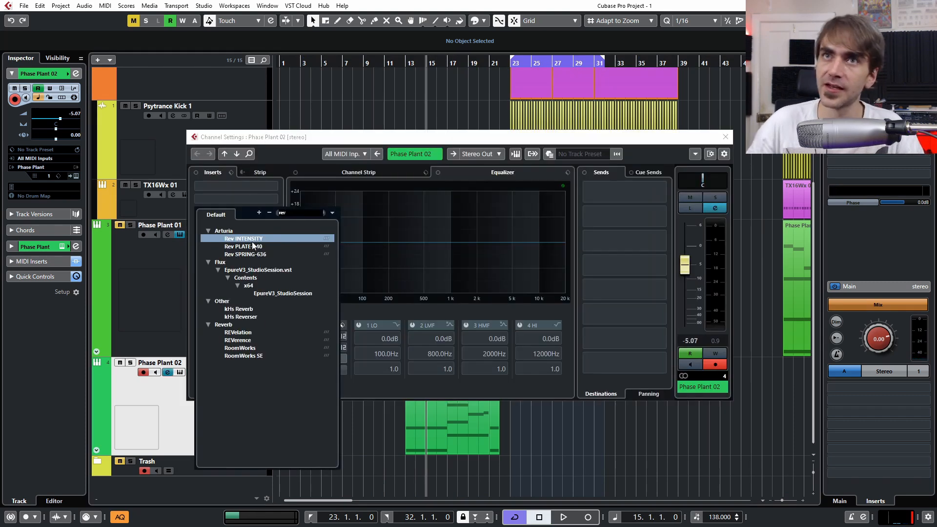
{"action": "left_click", "coordinate": [253, 240]}
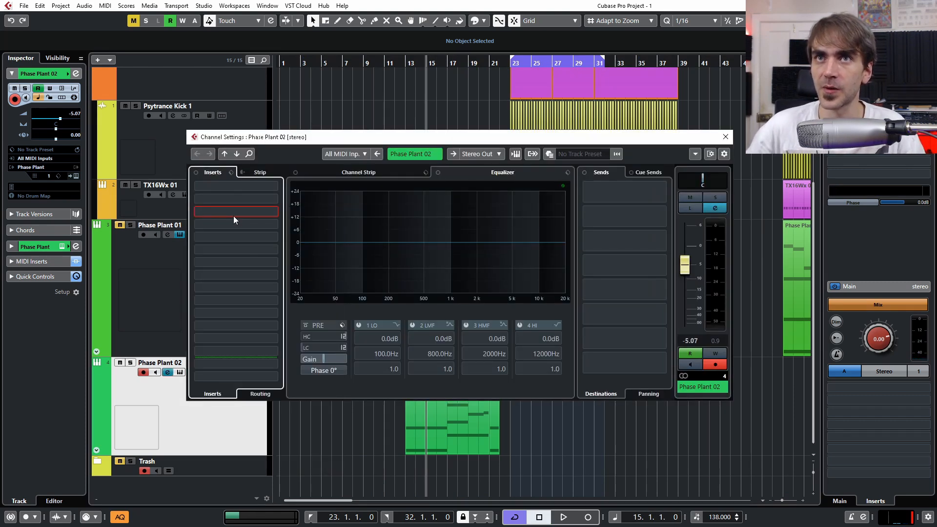
{"action": "left_click", "coordinate": [702, 110]}
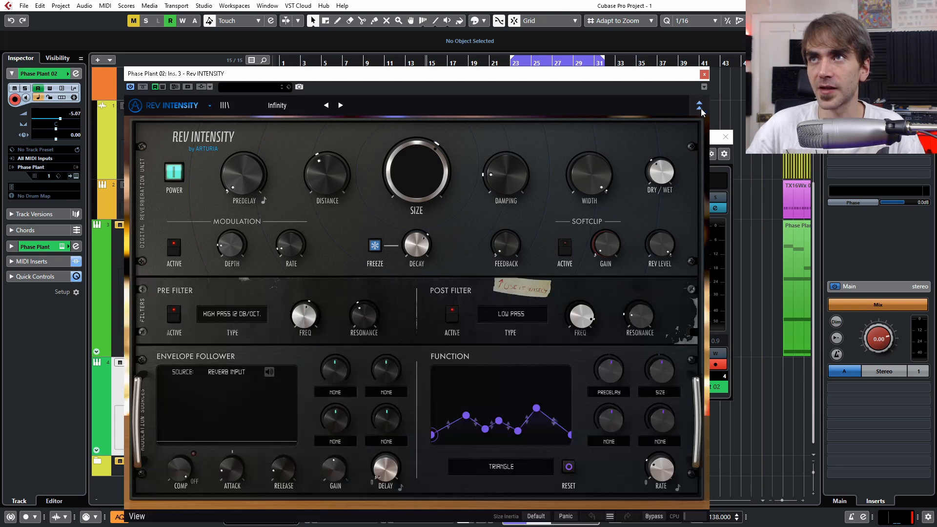
Step: Set Rev INTENSITY's post filter to High Pass and its pre filter to High Pass 24 dB/oct. with a higher frequency, and close both windows
{"action": "left_click_drag", "start_coordinate": [611, 370], "coordinate": [611, 372]}
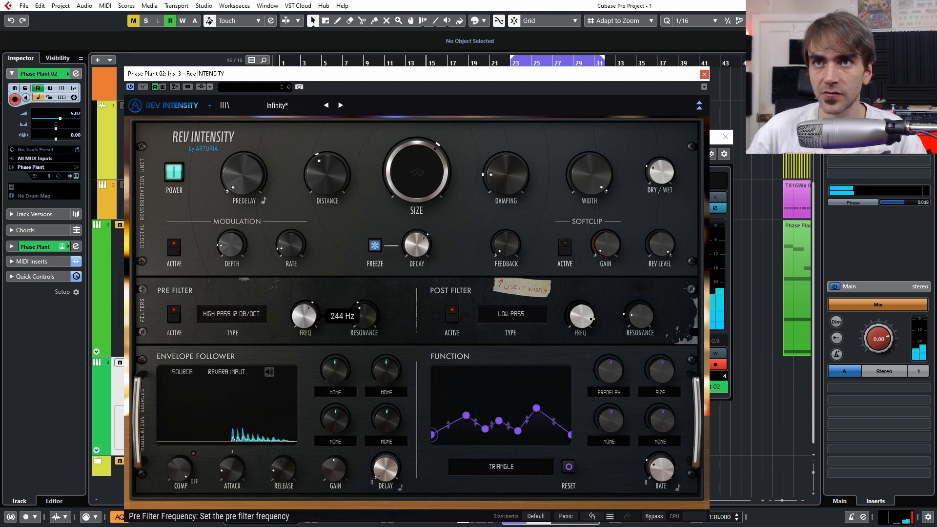
{"action": "left_click", "coordinate": [517, 314]}
{"action": "left_click", "coordinate": [519, 370]}
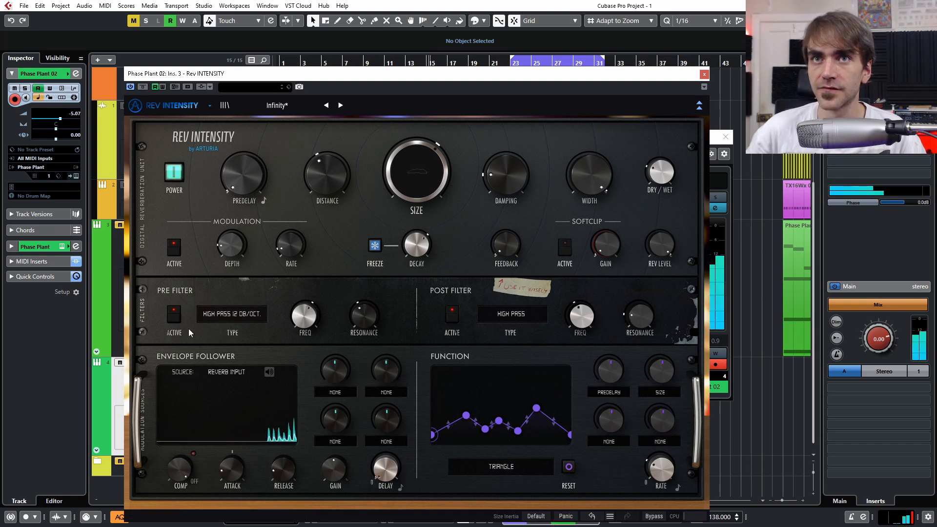
{"action": "left_click", "coordinate": [176, 321]}
{"action": "left_click", "coordinate": [248, 316]}
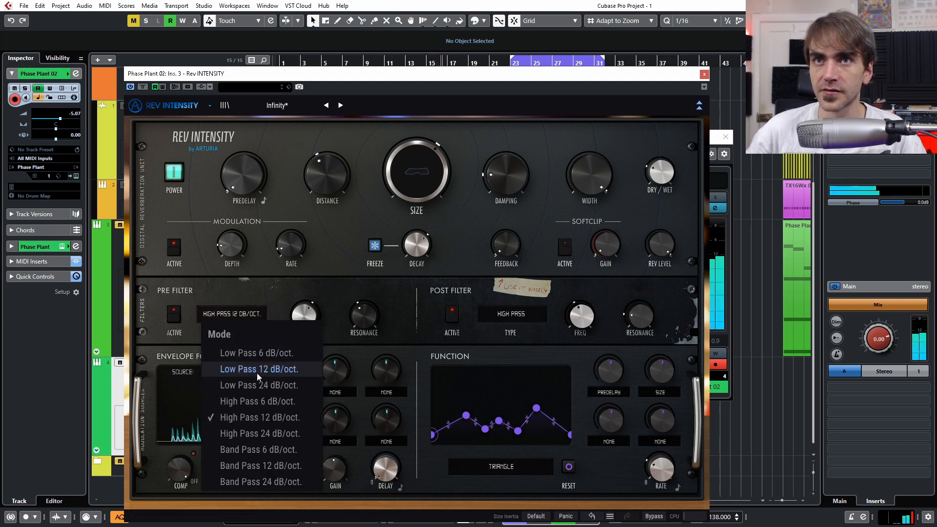
{"action": "left_click", "coordinate": [264, 434]}
{"action": "left_click_drag", "start_coordinate": [303, 315], "coordinate": [365, 321]}
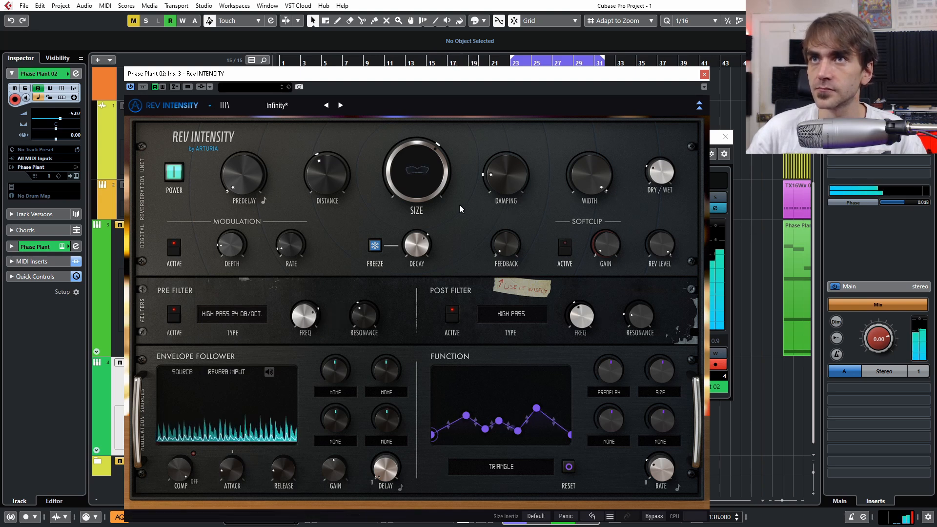
{"action": "mouse_move", "coordinate": [662, 171]}
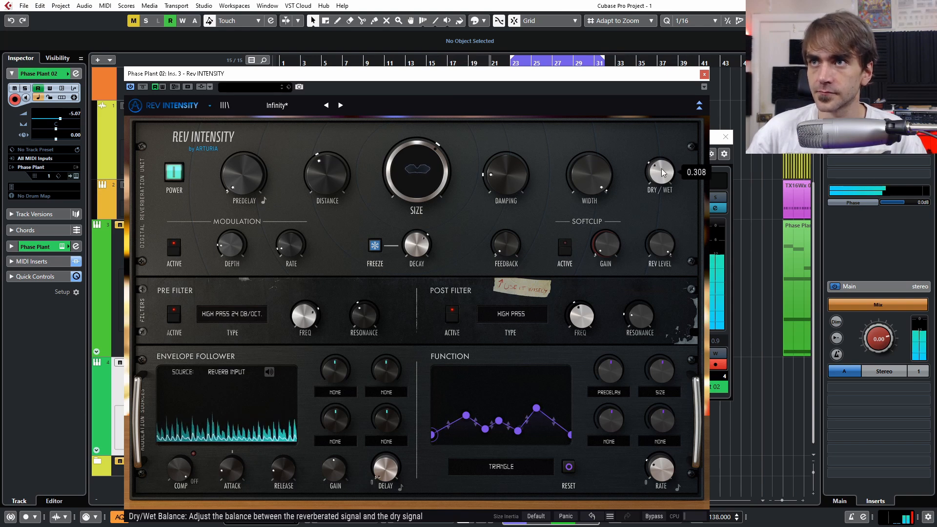
{"action": "left_click", "coordinate": [704, 73]}
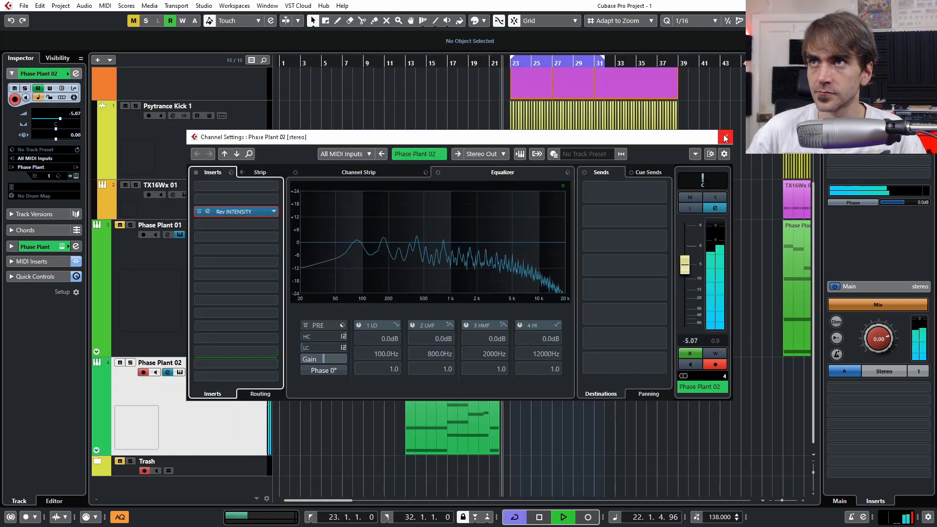
{"action": "left_click", "coordinate": [726, 137]}
Step: Restart playback from bar 15 to hear the build-up with the reverb
{"action": "key", "text": "g"}
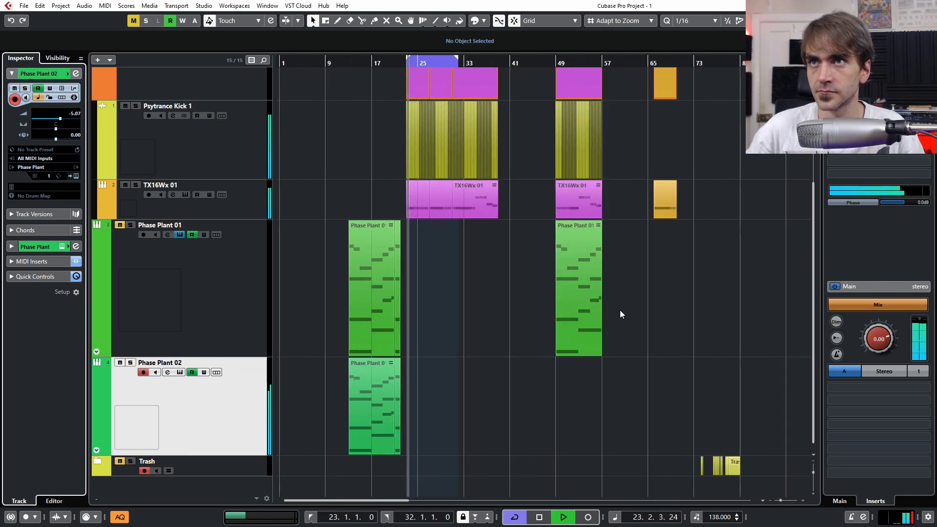
{"action": "key", "text": "h"}
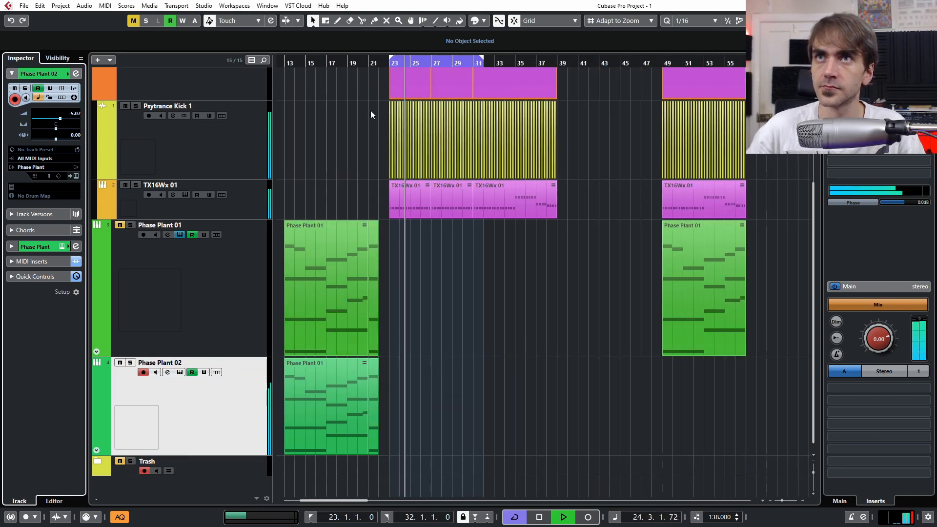
{"action": "left_click", "coordinate": [314, 64]}
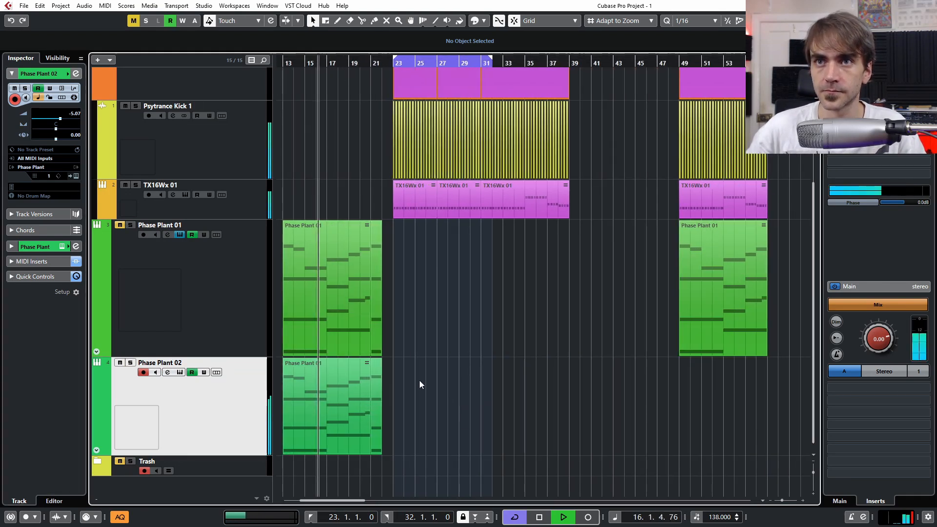
{"action": "scroll", "coordinate": [463, 346], "scroll_direction": "up", "scroll_amount": 2}
{"action": "scroll", "coordinate": [473, 344], "scroll_direction": "left", "scroll_amount": 3}
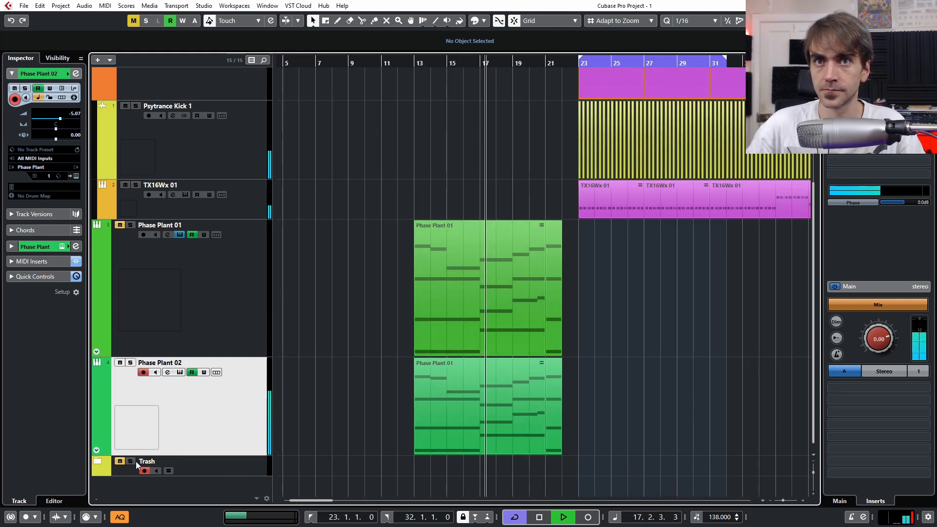
Step: Expand the Phase Plant 02 automation lanes and add a Delay automation point of about 76 at bar 32
{"action": "left_click", "coordinate": [95, 450]}
{"action": "scroll", "coordinate": [595, 328], "scroll_direction": "down", "scroll_amount": 5}
{"action": "scroll", "coordinate": [590, 330], "scroll_direction": "up", "scroll_amount": 3}
{"action": "scroll", "coordinate": [563, 347], "scroll_direction": "right", "scroll_amount": 2}
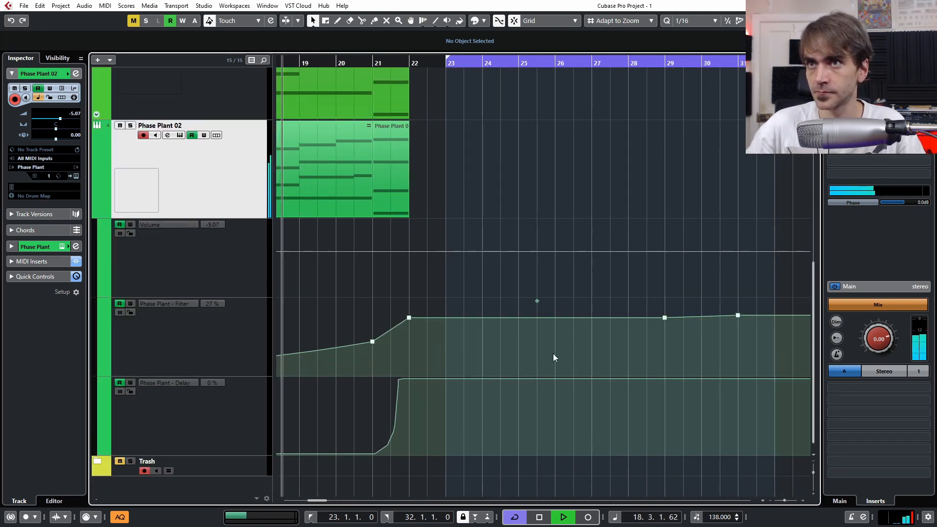
{"action": "left_click_drag", "start_coordinate": [780, 379], "coordinate": [781, 397]}
{"action": "key", "text": "g"}
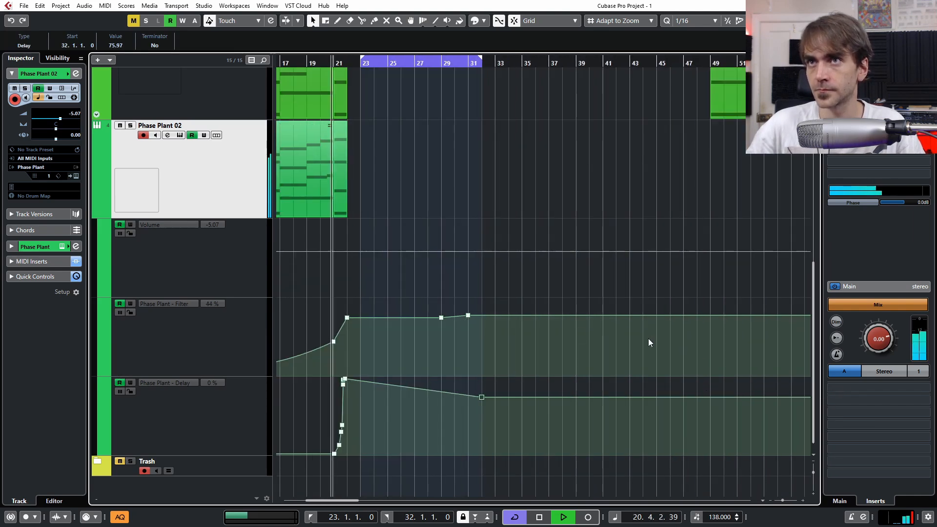
Step: Shorten the loop range so that it spans bars 23–31
{"action": "scroll", "coordinate": [476, 196], "scroll_direction": "right", "scroll_amount": 2}
{"action": "scroll", "coordinate": [431, 173], "scroll_direction": "left", "scroll_amount": 4}
{"action": "scroll", "coordinate": [606, 215], "scroll_direction": "up", "scroll_amount": 5}
{"action": "scroll", "coordinate": [703, 259], "scroll_direction": "right", "scroll_amount": 2}
{"action": "left_click", "coordinate": [567, 310]}
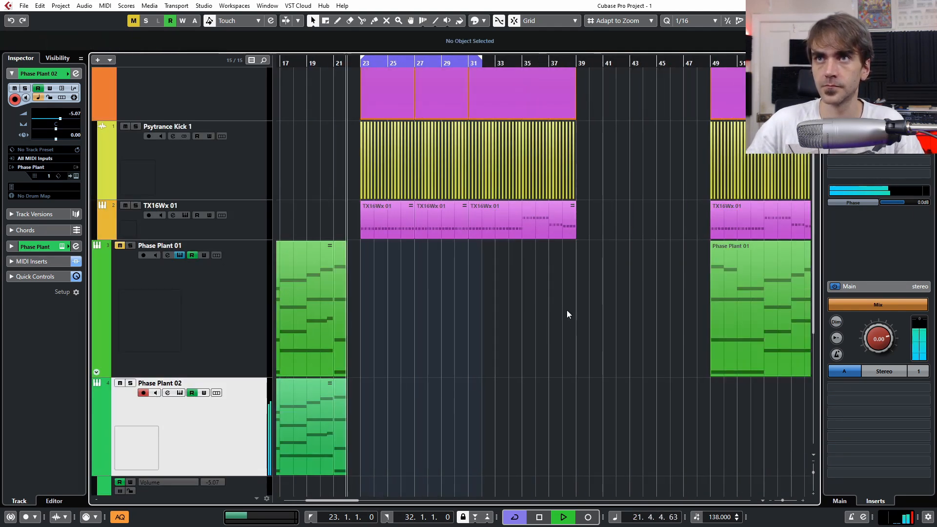
{"action": "left_click_drag", "start_coordinate": [482, 59], "coordinate": [468, 60]}
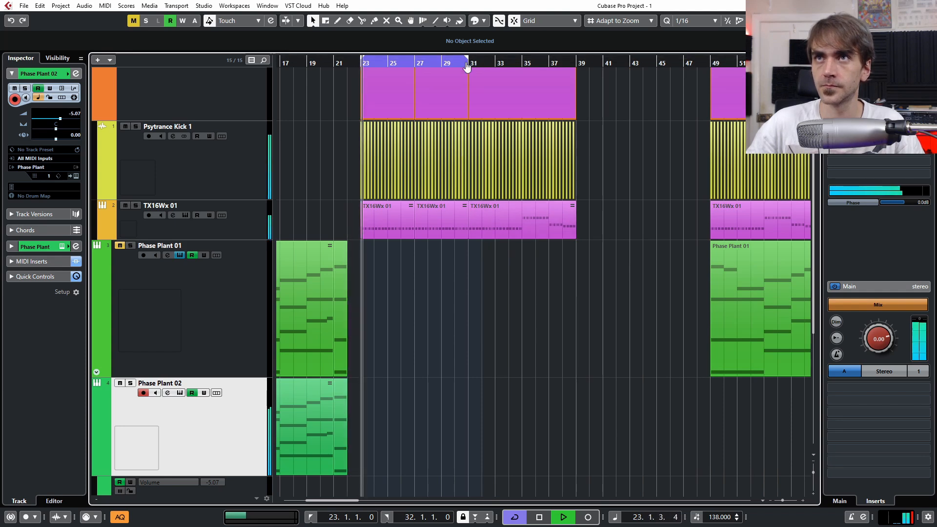
Step: Move the Delay point at bar 32 to bar 31 at about 51, and add a point of about 82 at bar 25
{"action": "scroll", "coordinate": [404, 360], "scroll_direction": "down", "scroll_amount": 5}
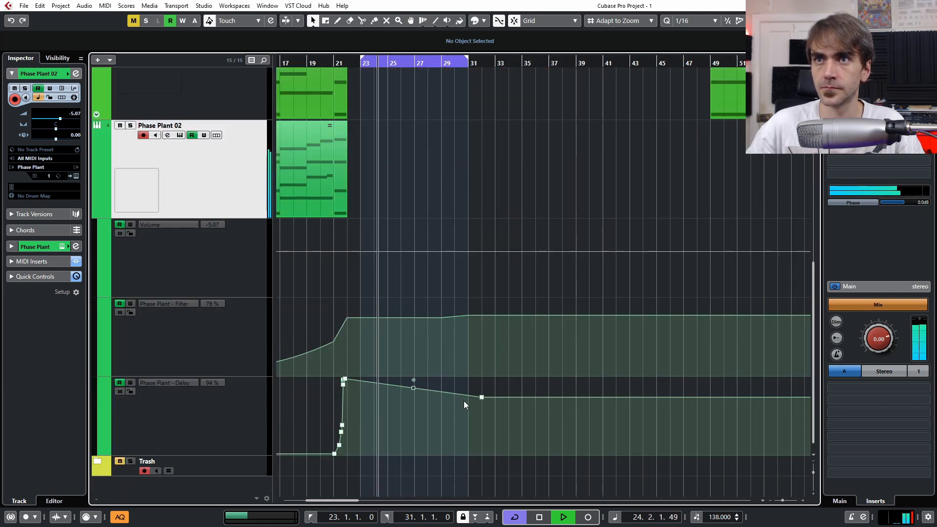
{"action": "left_click_drag", "start_coordinate": [483, 399], "coordinate": [469, 416]}
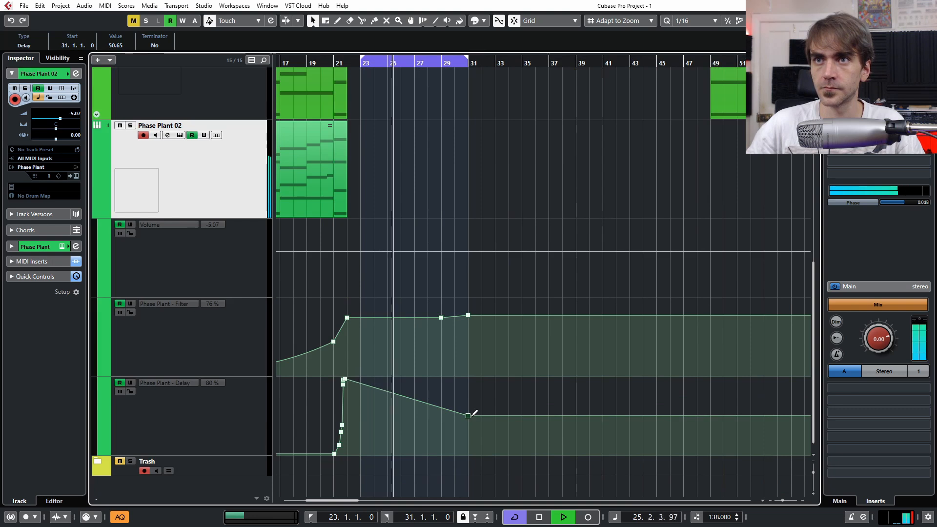
{"action": "left_click_drag", "start_coordinate": [396, 389], "coordinate": [388, 393]}
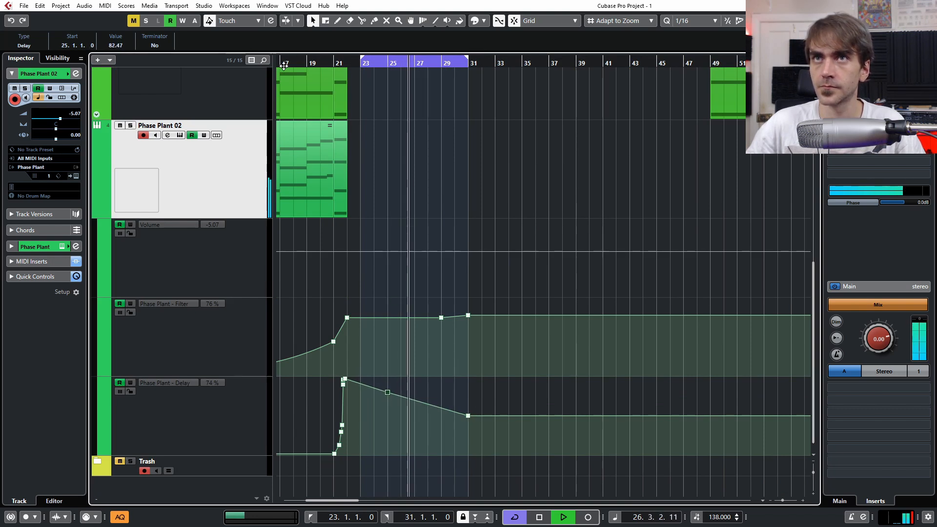
Step: Stop playback and delete the Delay automation point at bar 31 so the curve holds its bar 25 level
{"action": "key", "text": "space"}
{"action": "left_click_drag", "start_coordinate": [430, 453], "coordinate": [508, 426]}
{"action": "key", "text": "Delete"}
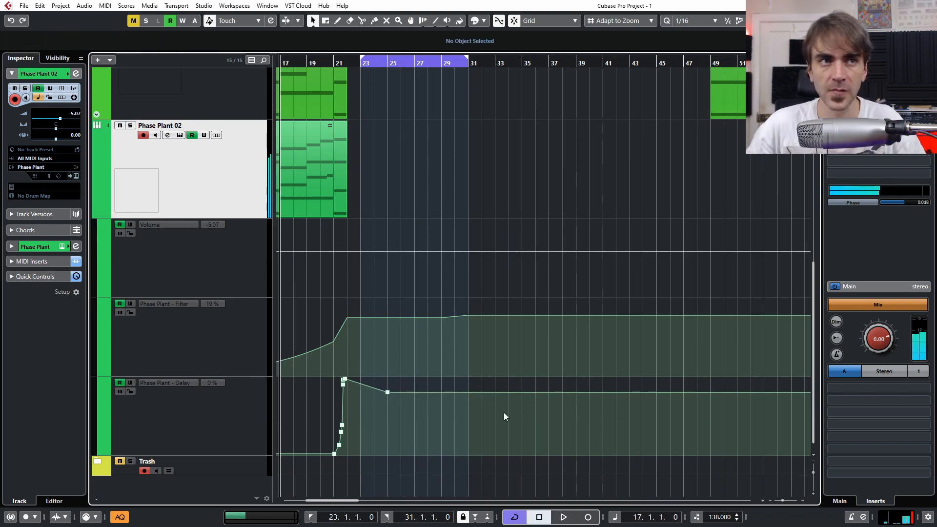
Step: Play the build-up from bar 17 into the drop and collapse the Phase Plant 02 automation lanes
{"action": "key", "text": "space"}
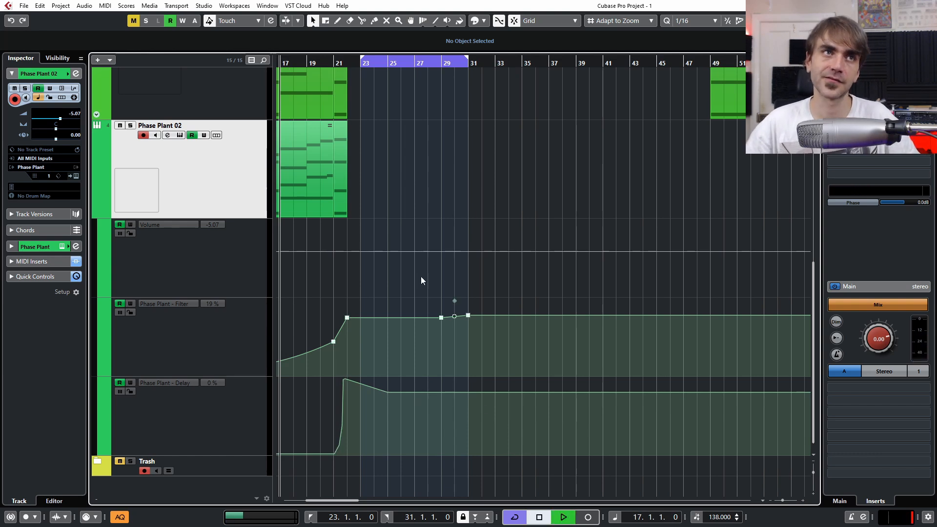
{"action": "scroll", "coordinate": [684, 142], "scroll_direction": "left", "scroll_amount": 5}
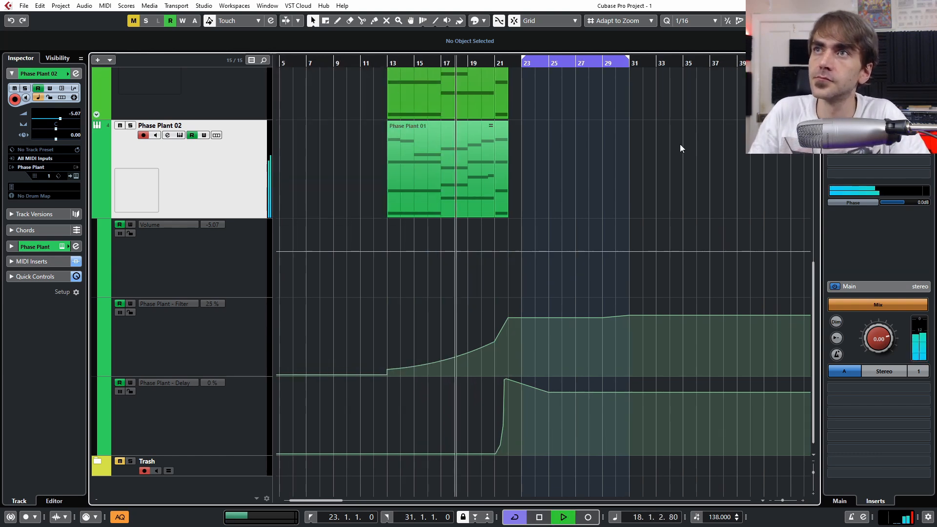
{"action": "scroll", "coordinate": [635, 171], "scroll_direction": "up", "scroll_amount": 4}
{"action": "left_click", "coordinate": [97, 385]}
{"action": "scroll", "coordinate": [401, 341], "scroll_direction": "right", "scroll_amount": 5}
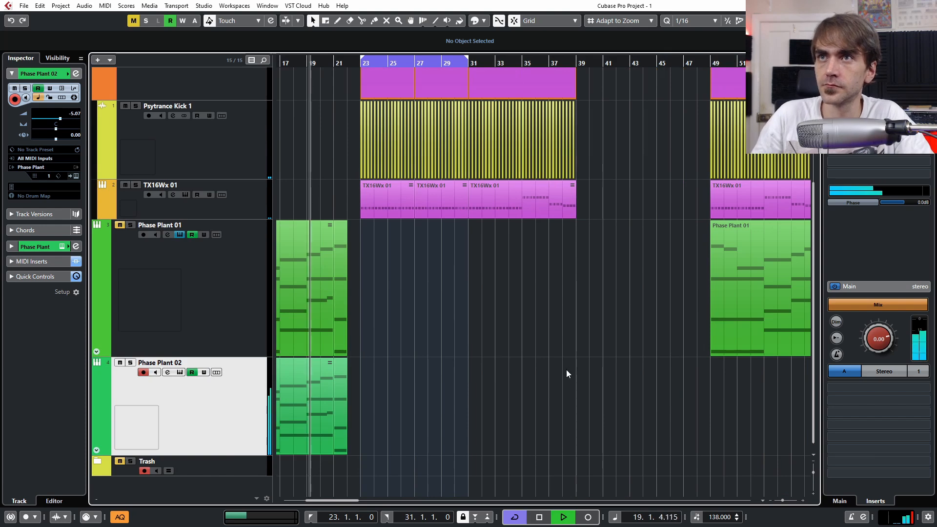
Step: Delete the KnB folder part covering bars 31–39, leaving the drop's kick and bass at bars 23–31
{"action": "scroll", "coordinate": [574, 295], "scroll_direction": "down", "scroll_amount": 2}
{"action": "scroll", "coordinate": [566, 333], "scroll_direction": "left", "scroll_amount": 4}
{"action": "scroll", "coordinate": [566, 333], "scroll_direction": "right", "scroll_amount": 2}
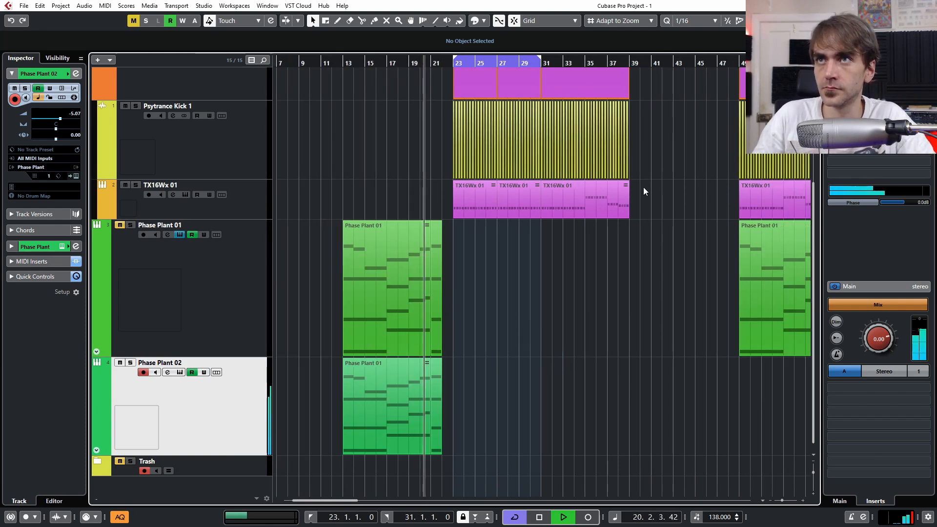
{"action": "left_click", "coordinate": [592, 73]}
{"action": "key", "text": "Delete"}
{"action": "scroll", "coordinate": [617, 127], "scroll_direction": "up", "scroll_amount": 1}
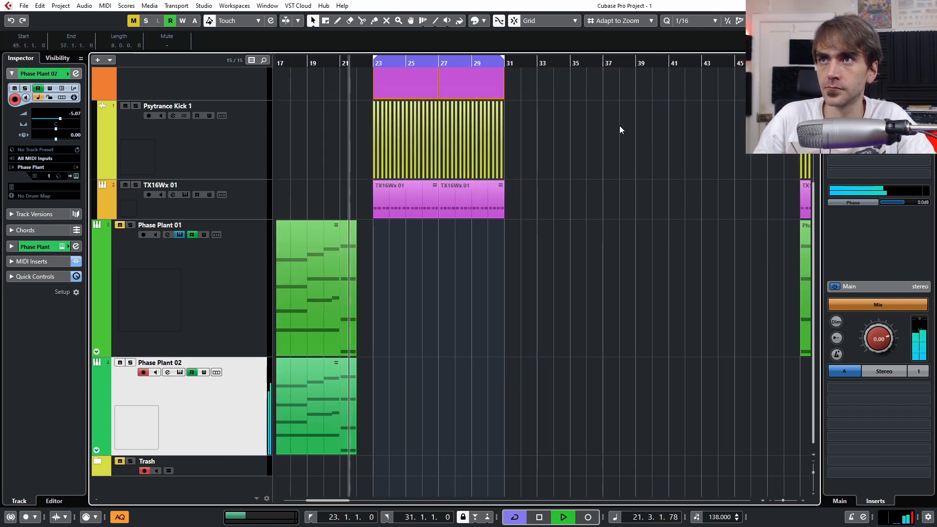
Step: Move the spare KnB part from bar 49 to bar 74 and the matching Phase Plant 01 clip to bar 71
{"action": "scroll", "coordinate": [622, 127], "scroll_direction": "down", "scroll_amount": 2}
{"action": "scroll", "coordinate": [615, 125], "scroll_direction": "right", "scroll_amount": 3}
{"action": "scroll", "coordinate": [552, 100], "scroll_direction": "up", "scroll_amount": 3}
{"action": "left_click_drag", "start_coordinate": [548, 85], "coordinate": [774, 166]}
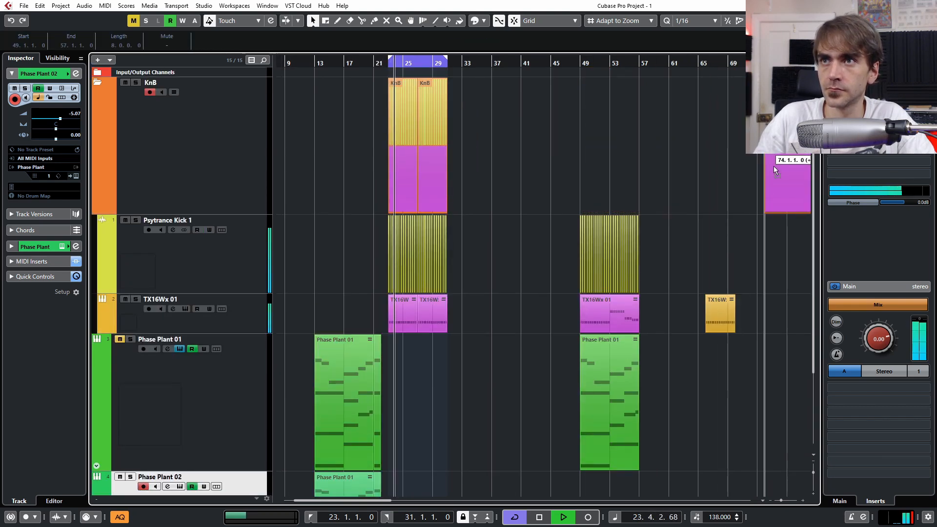
{"action": "left_click_drag", "start_coordinate": [605, 432], "coordinate": [768, 411]}
{"action": "scroll", "coordinate": [383, 325], "scroll_direction": "down", "scroll_amount": 2}
{"action": "scroll", "coordinate": [382, 326], "scroll_direction": "up", "scroll_amount": 3}
Step: Replay from about bar 17, show the Phase Plant 02 automation lanes, and move the Delay peak point to bar 22 at 95.45
{"action": "left_click", "coordinate": [293, 65]}
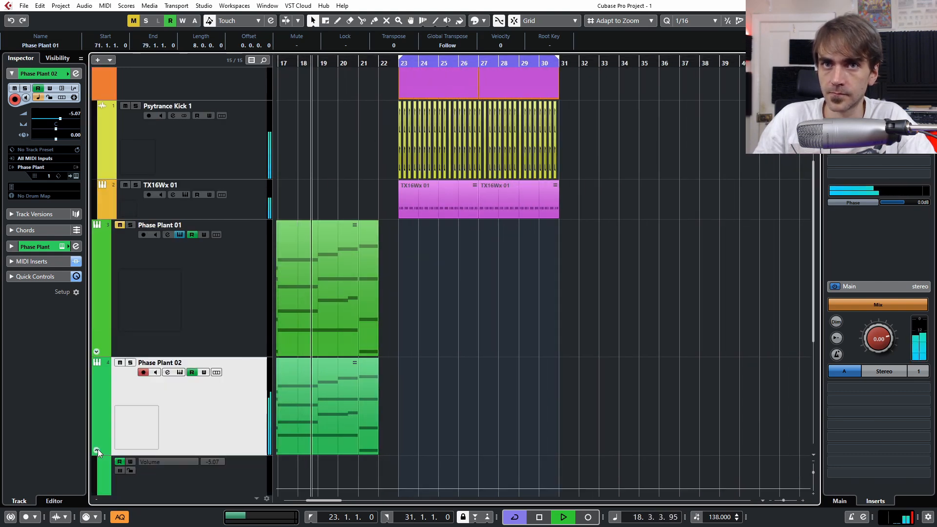
{"action": "left_click", "coordinate": [96, 449]}
{"action": "scroll", "coordinate": [320, 374], "scroll_direction": "down", "scroll_amount": 4}
{"action": "scroll", "coordinate": [406, 400], "scroll_direction": "up", "scroll_amount": 2}
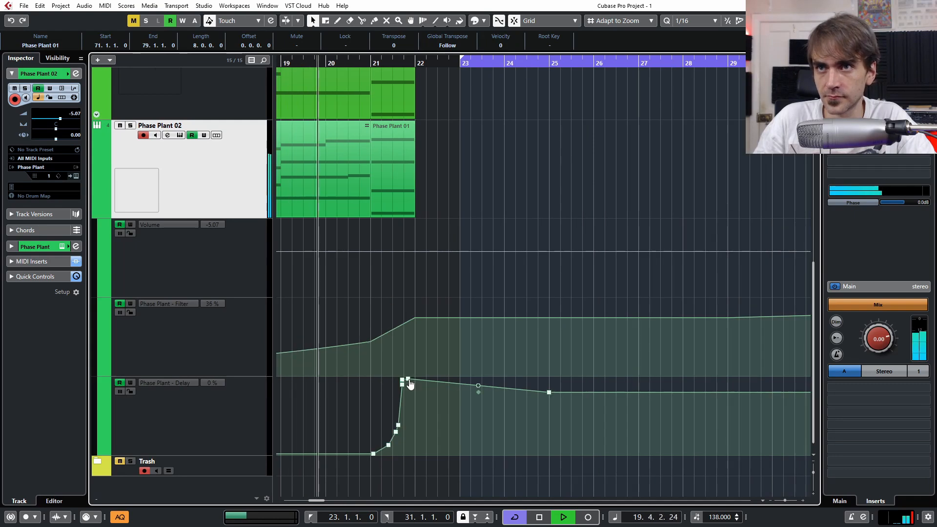
{"action": "left_click_drag", "start_coordinate": [409, 385], "coordinate": [415, 385]}
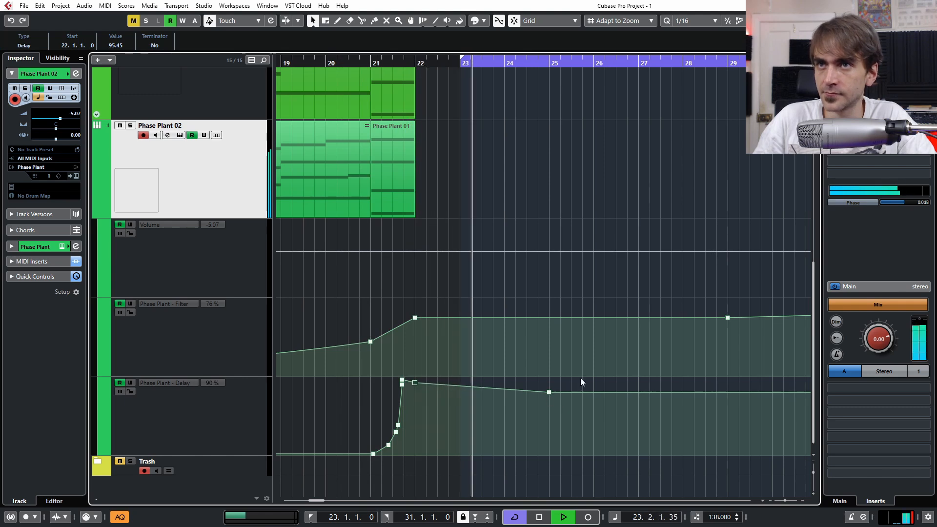
Step: Stop playback, try extending the bar 21 Phase Plant 02 clip to bar 23, and split off and delete the added bar
{"action": "scroll", "coordinate": [601, 366], "scroll_direction": "down", "scroll_amount": 4}
{"action": "scroll", "coordinate": [617, 354], "scroll_direction": "right", "scroll_amount": 3}
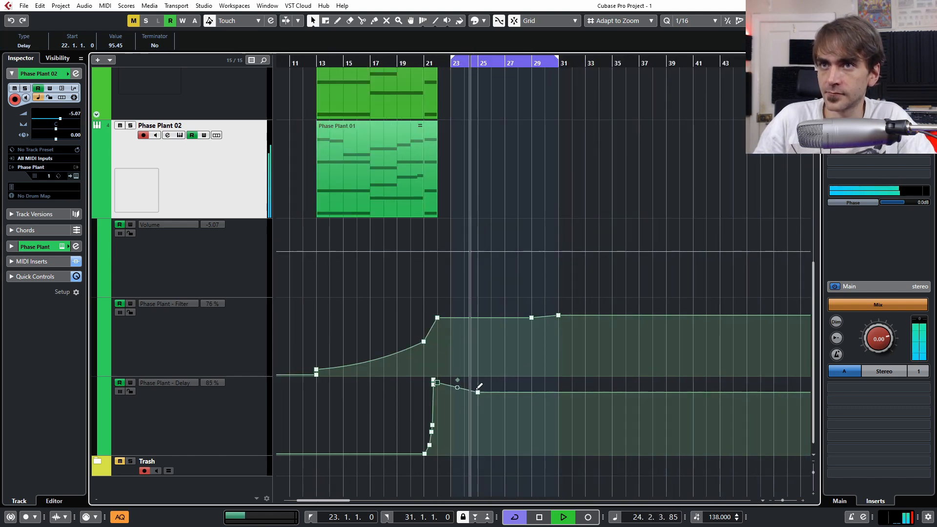
{"action": "scroll", "coordinate": [437, 181], "scroll_direction": "up", "scroll_amount": 2}
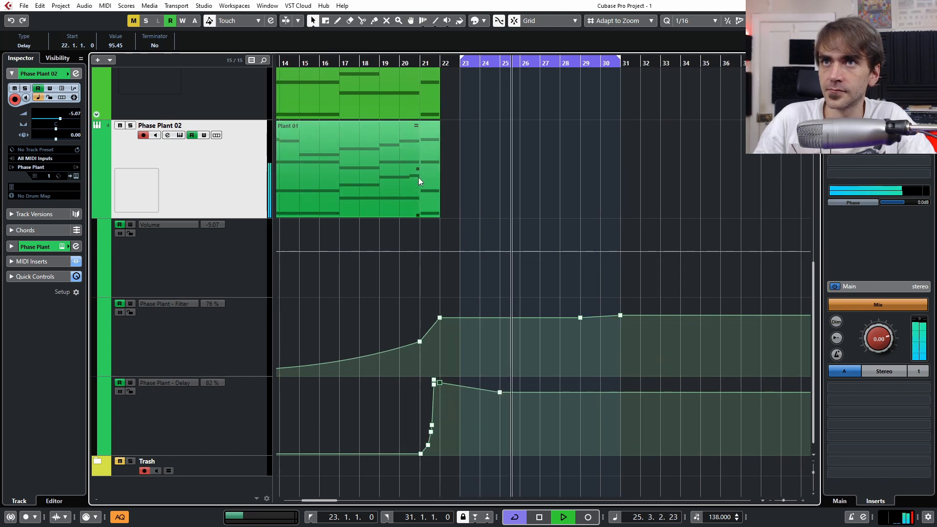
{"action": "key", "text": "space"}
{"action": "left_click", "coordinate": [427, 202]}
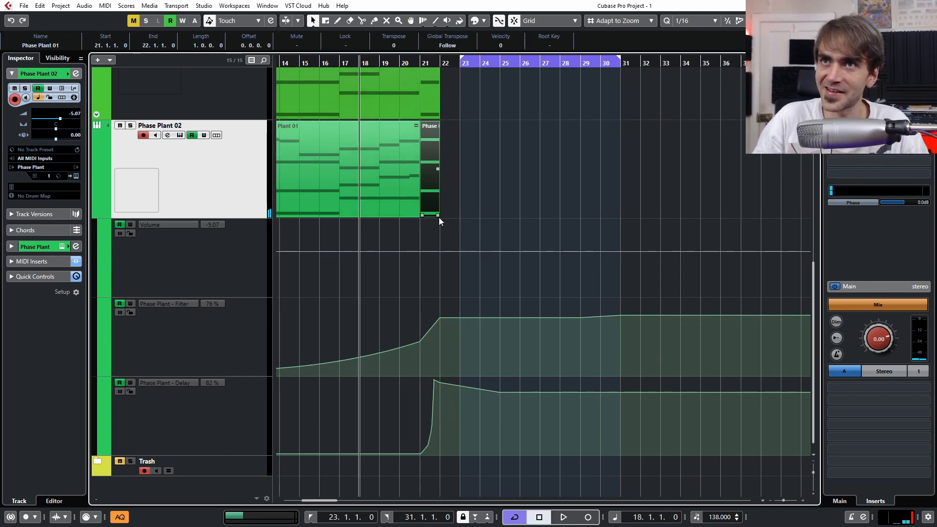
{"action": "left_click_drag", "start_coordinate": [439, 216], "coordinate": [459, 216]}
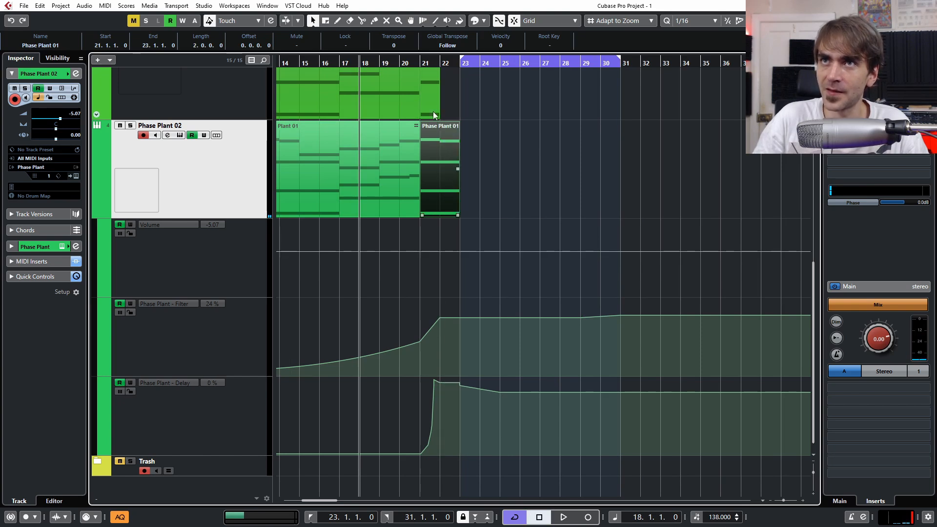
{"action": "left_click", "coordinate": [447, 195], "text": "alt"}
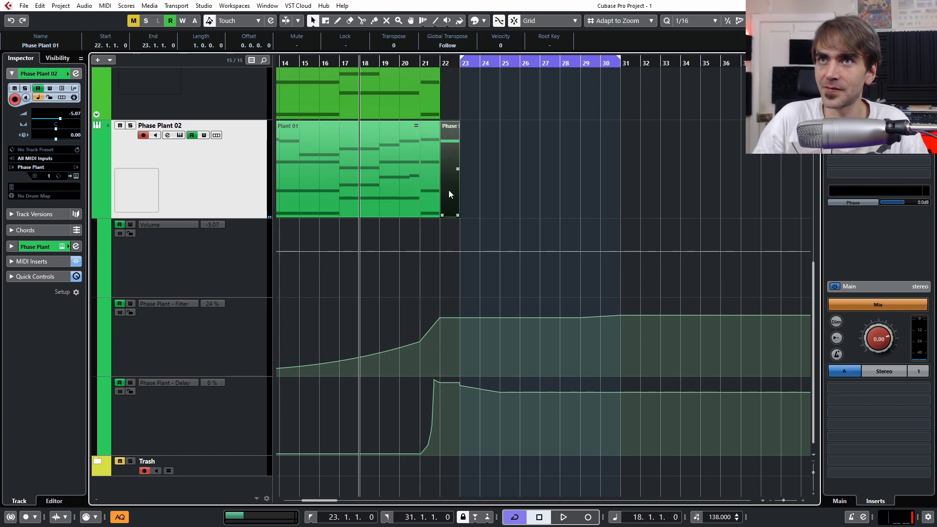
{"action": "key", "text": "Delete"}
Step: Trim the chord notes in the bar 21 Phase Plant 02 clip to end at bar 22, and close the note editor
{"action": "double_click", "coordinate": [430, 199]}
{"action": "left_click_drag", "start_coordinate": [420, 341], "coordinate": [188, 368]}
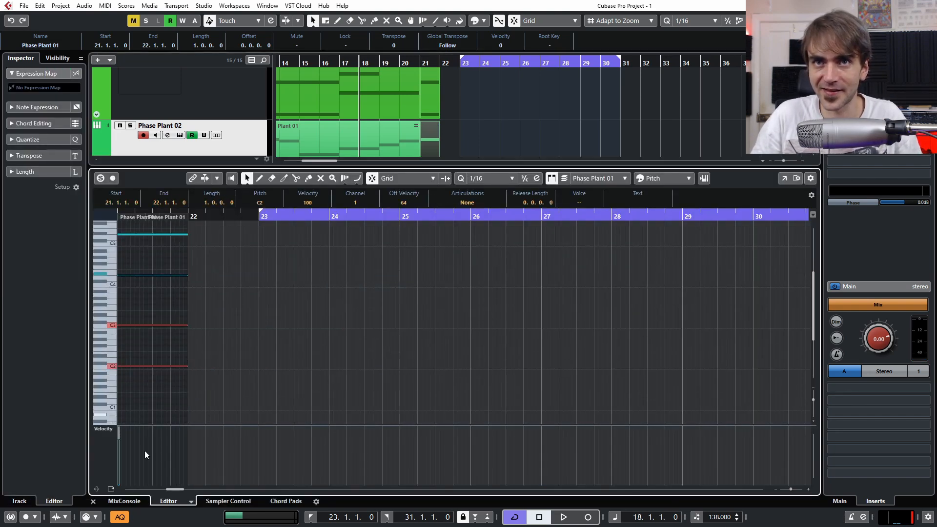
{"action": "left_click", "coordinate": [92, 503]}
Step: Delete the Delay automation points from bar 22 through bar 25 so the curve stays at its peak, and resume playback
{"action": "left_click_drag", "start_coordinate": [459, 410], "coordinate": [547, 373]}
{"action": "key", "text": "Delete"}
{"action": "key", "text": "space"}
{"action": "left_click", "coordinate": [440, 384]}
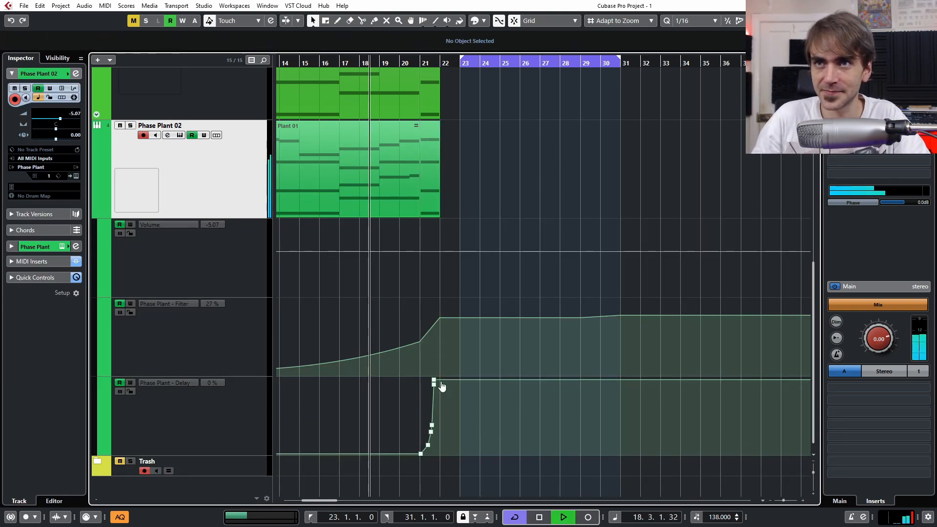
{"action": "left_click", "coordinate": [531, 171]}
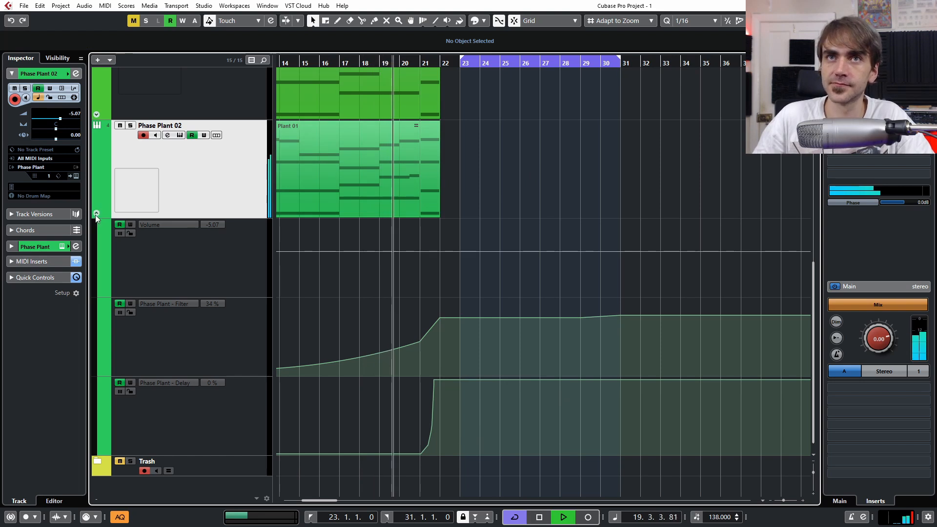
Step: Collapse the Phase Plant 02 automation lanes and the KnB folder while playing the build-up into the drop
{"action": "left_click", "coordinate": [96, 214]}
{"action": "scroll", "coordinate": [621, 327], "scroll_direction": "down", "scroll_amount": 2, "text": "ctrl"}
{"action": "scroll", "coordinate": [569, 315], "scroll_direction": "up", "scroll_amount": 3}
{"action": "scroll", "coordinate": [570, 316], "scroll_direction": "left", "scroll_amount": 2}
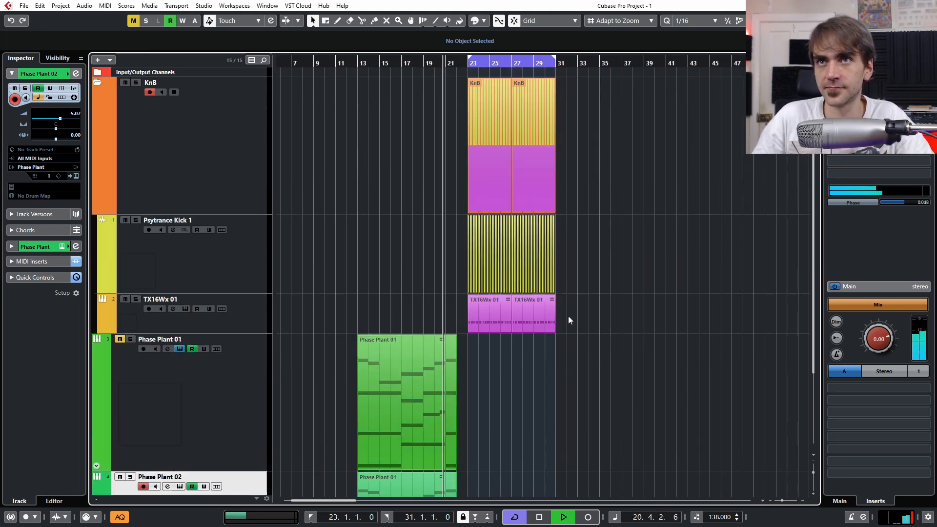
{"action": "left_click", "coordinate": [98, 82]}
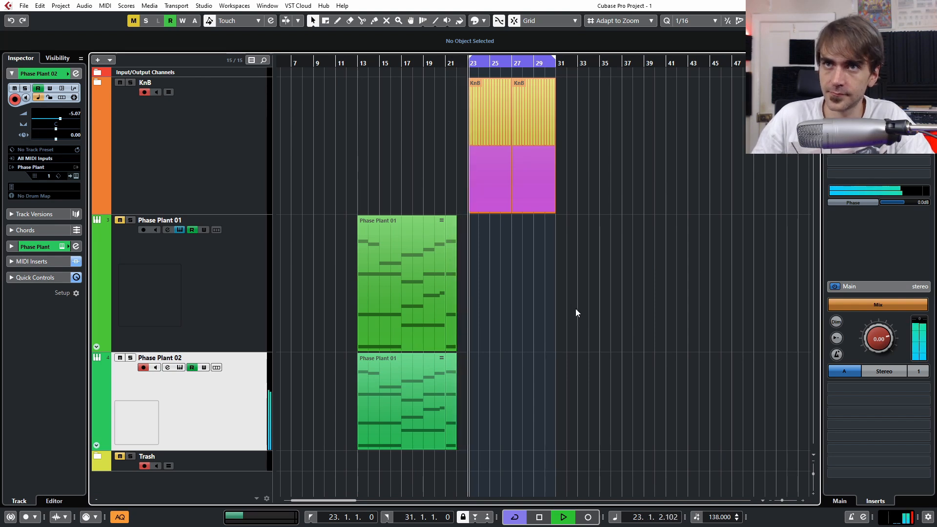
{"action": "scroll", "coordinate": [538, 318], "scroll_direction": "up", "scroll_amount": 3, "text": "ctrl"}
{"action": "scroll", "coordinate": [521, 309], "scroll_direction": "left", "scroll_amount": 2}
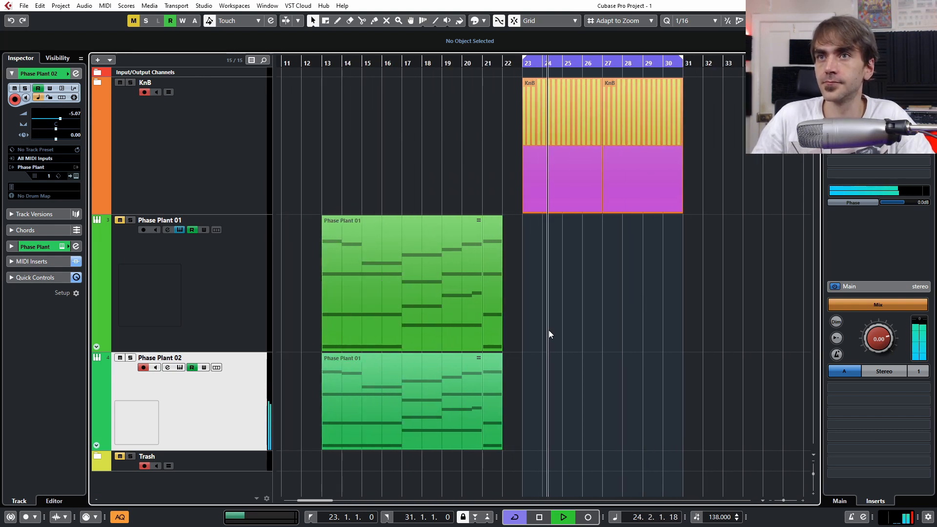
{"action": "scroll", "coordinate": [640, 342], "scroll_direction": "right", "scroll_amount": 1}
{"action": "scroll", "coordinate": [631, 340], "scroll_direction": "down", "scroll_amount": 1, "text": "ctrl"}
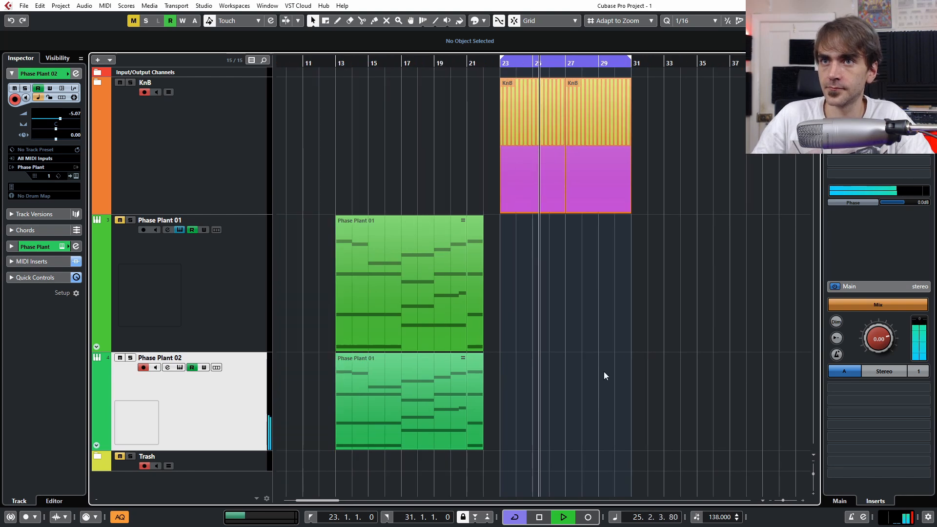
Step: Copy the bar 21 Phase Plant 02 clip to bar 27 and lower the Filter automation point there to 3.25
{"action": "left_click_drag", "start_coordinate": [476, 429], "coordinate": [569, 407], "text": "alt"}
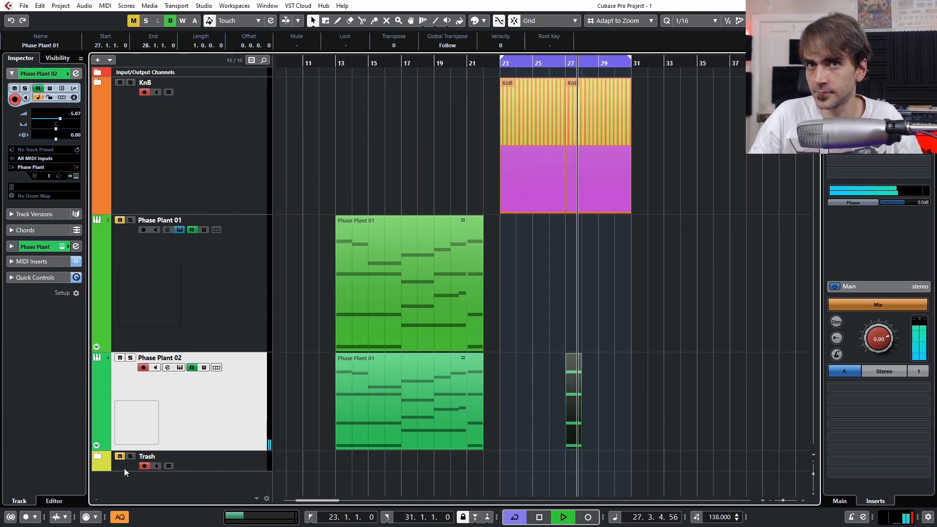
{"action": "left_click", "coordinate": [96, 445]}
{"action": "left_click", "coordinate": [546, 60]}
{"action": "left_click_drag", "start_coordinate": [565, 320], "coordinate": [563, 379]}
Step: Delete the Filter and Delay automation points after bar 27 so both curves stay at their low bar 27 levels
{"action": "scroll", "coordinate": [575, 199], "scroll_direction": "right", "scroll_amount": 3}
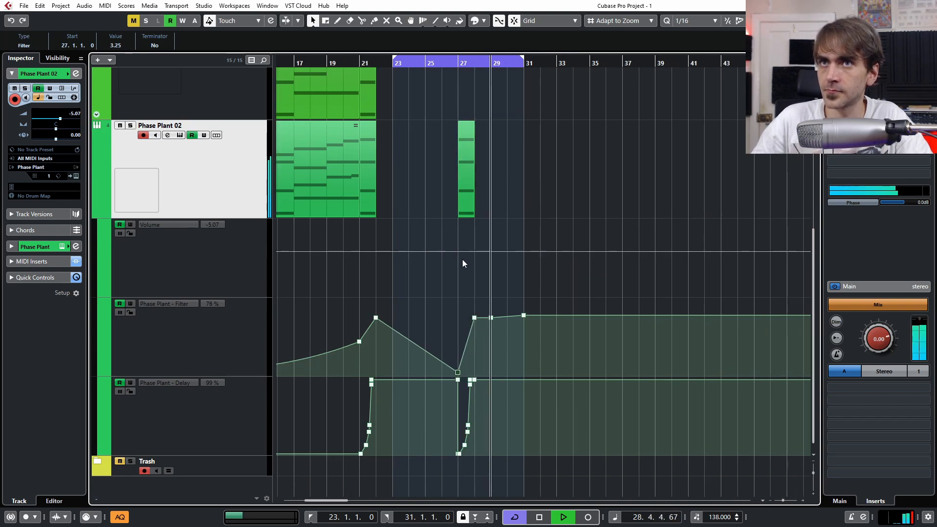
{"action": "scroll", "coordinate": [491, 207], "scroll_direction": "down", "scroll_amount": 2}
{"action": "left_click_drag", "start_coordinate": [456, 304], "coordinate": [554, 400]}
{"action": "key", "text": "Delete"}
{"action": "key", "text": "ctrl+z"}
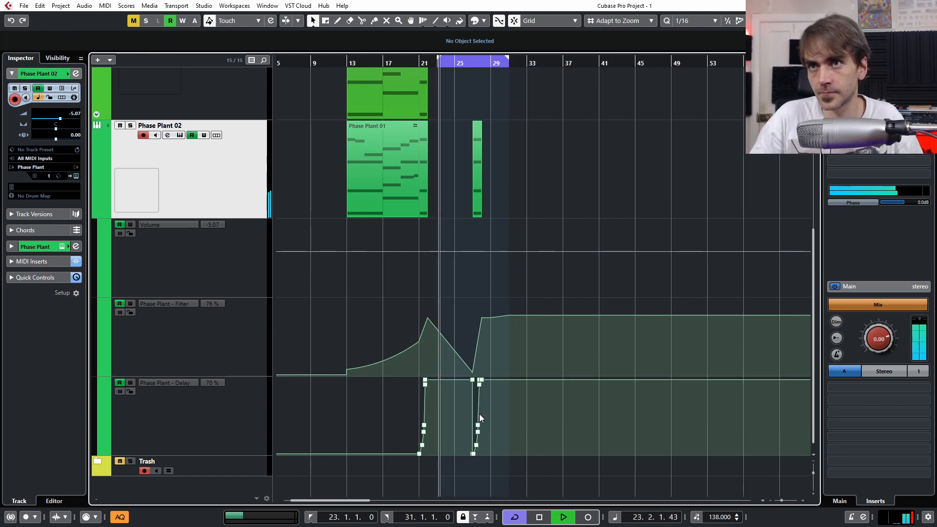
{"action": "left_click_drag", "start_coordinate": [480, 299], "coordinate": [473, 473]}
{"action": "key", "text": "Delete"}
{"action": "key", "text": "Delete"}
{"action": "scroll", "coordinate": [472, 467], "scroll_direction": "up", "scroll_amount": 3}
{"action": "key", "text": "Delete"}
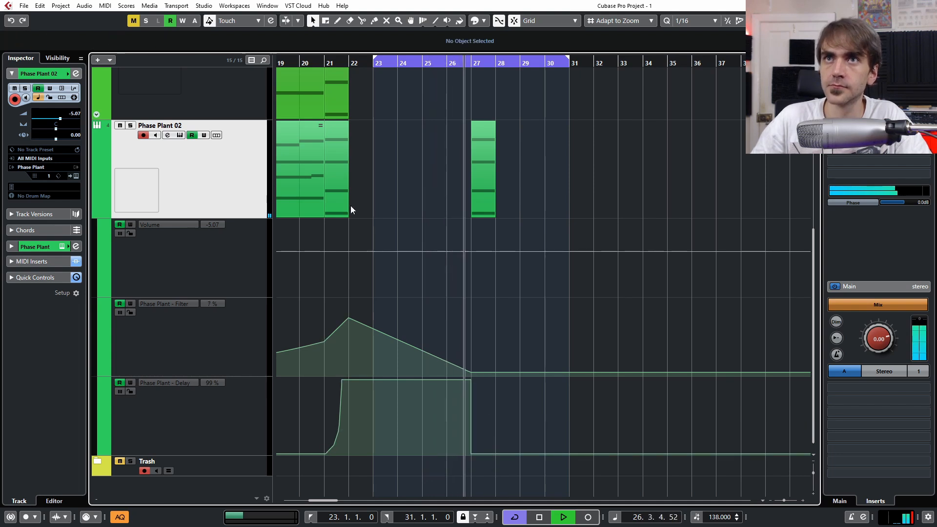
Step: Copy the eight-bar Phase Plant 02 chord clip to bars 27–35, delete the one-bar clip underneath, and stop playback
{"action": "left_click_drag", "start_coordinate": [312, 194], "coordinate": [632, 180]}
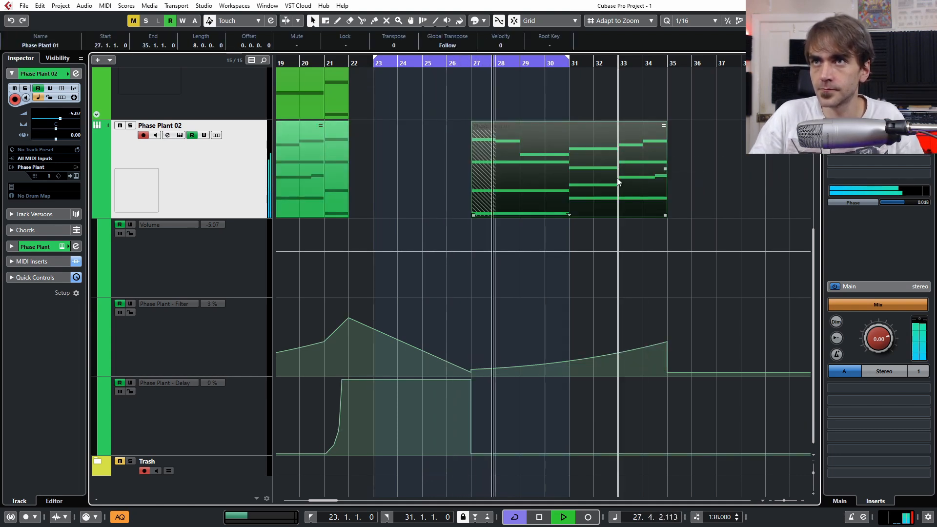
{"action": "mouse_move", "coordinate": [473, 215]}
{"action": "left_mouse_down"}
{"action": "mouse_move", "coordinate": [498, 217]}
{"action": "mouse_move", "coordinate": [476, 220]}
{"action": "left_mouse_up"}
{"action": "left_click", "coordinate": [485, 213]}
{"action": "key", "text": "Delete"}
{"action": "key", "text": "space"}
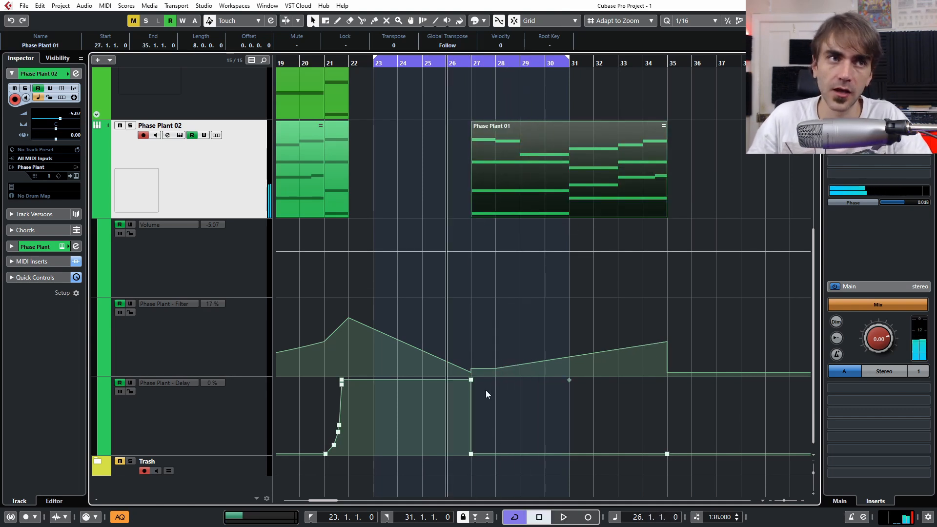
Step: Delete the extra Filter automation points around bars 27 and 28 to leave a single ramp up to bar 35
{"action": "left_click_drag", "start_coordinate": [467, 362], "coordinate": [483, 370]}
{"action": "key", "text": "Delete"}
{"action": "left_click", "coordinate": [496, 369]}
{"action": "key", "text": "Delete"}
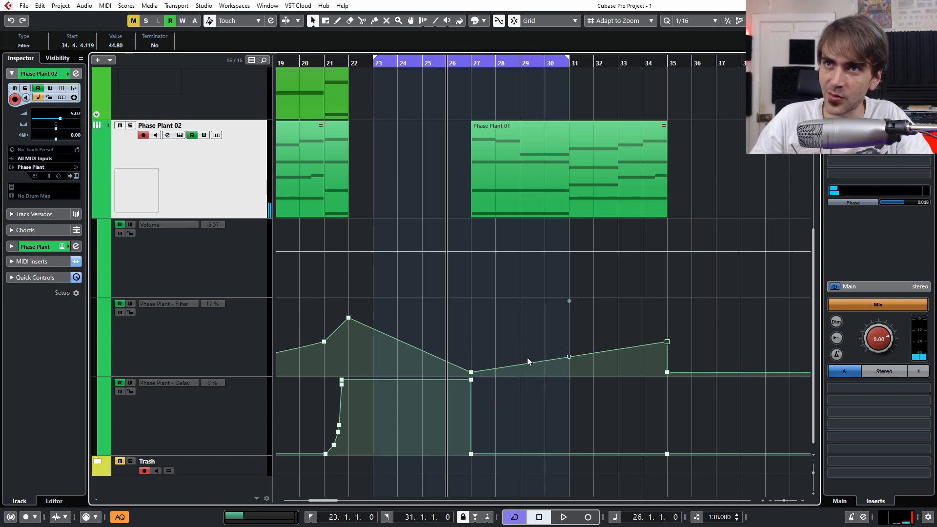
Step: Bend the bars 27–35 Filter ramp into a gradual upward curve and raise its peak at bar 35
{"action": "left_click_drag", "start_coordinate": [570, 357], "coordinate": [571, 370]}
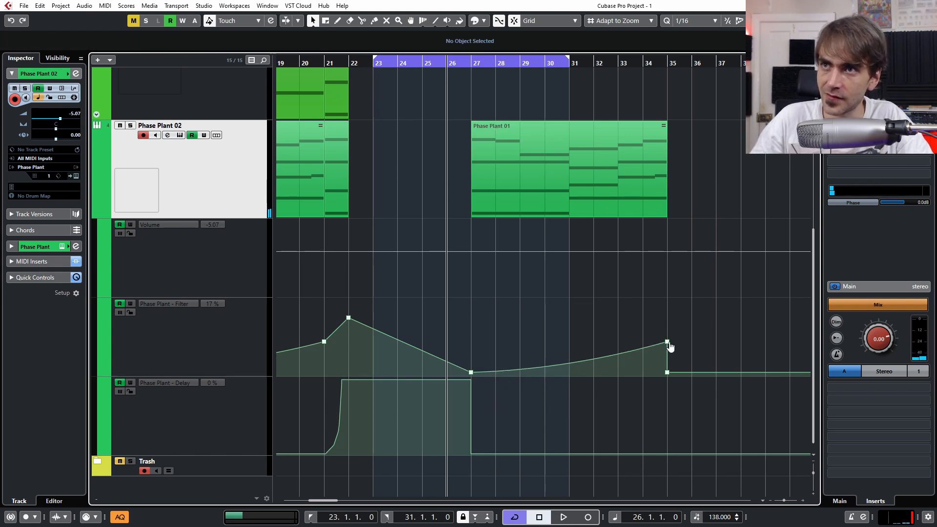
{"action": "left_click_drag", "start_coordinate": [667, 342], "coordinate": [668, 320]}
{"action": "key", "text": "g"}
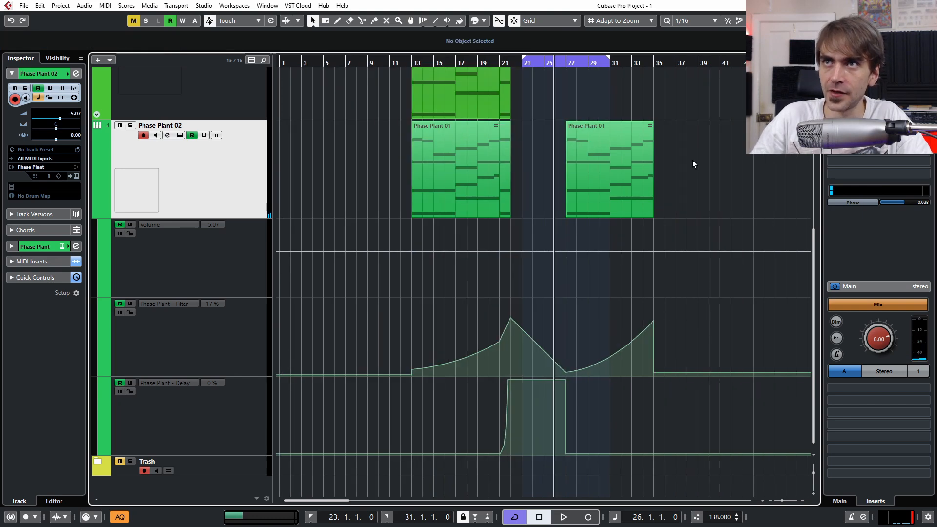
Step: Resume playback, copy a four-bar KnB part to bar 37, and set the loop range to bars 36–40
{"action": "key", "text": "h"}
{"action": "scroll", "coordinate": [611, 205], "scroll_direction": "up", "scroll_amount": 3}
{"action": "key", "text": "space"}
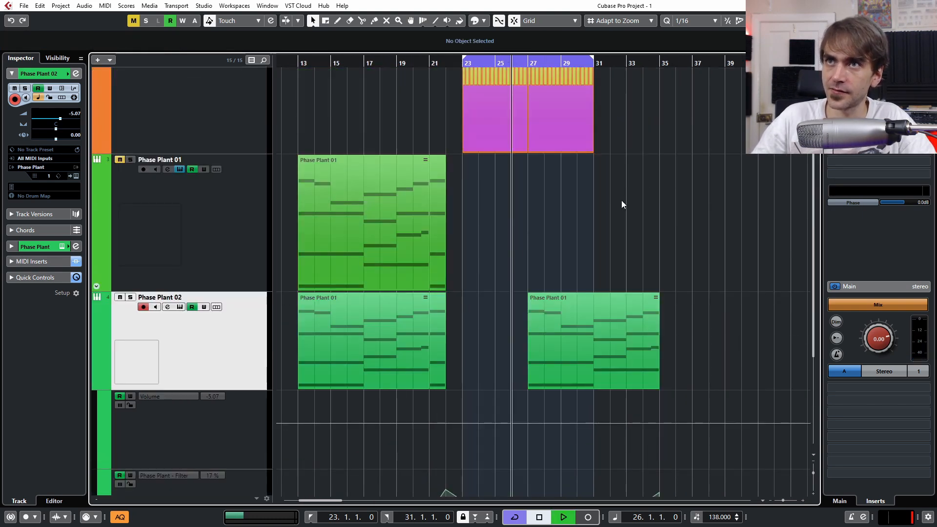
{"action": "left_click", "coordinate": [482, 136]}
{"action": "left_click_drag", "start_coordinate": [481, 138], "coordinate": [694, 121]}
{"action": "left_click_drag", "start_coordinate": [672, 55], "coordinate": [741, 58]}
Step: Copy the one-bar Phase Plant 02 clip with its automation from bar 21 to bar 35
{"action": "key", "text": "g"}
{"action": "key", "text": "g"}
{"action": "scroll", "coordinate": [481, 270], "scroll_direction": "down", "scroll_amount": 3}
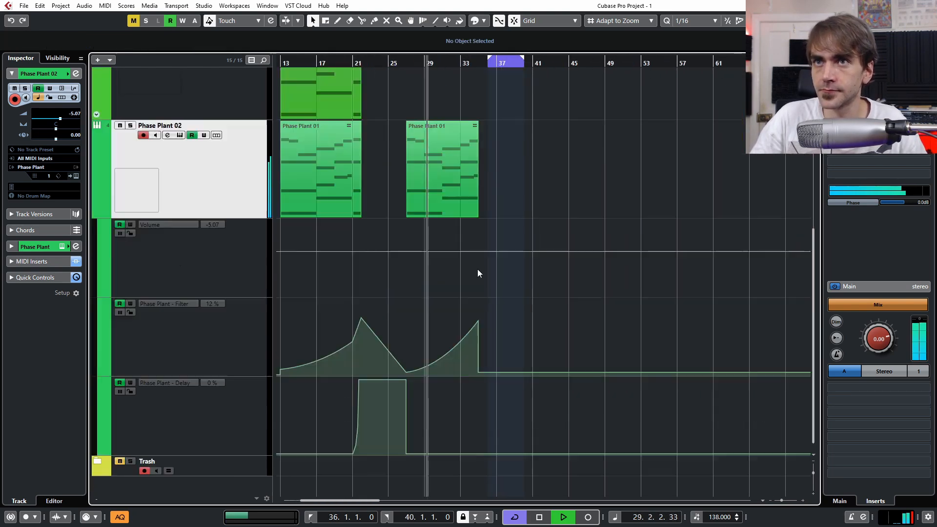
{"action": "left_click_drag", "start_coordinate": [357, 169], "coordinate": [478, 197]}
{"action": "scroll", "coordinate": [490, 203], "scroll_direction": "up", "scroll_amount": 3}
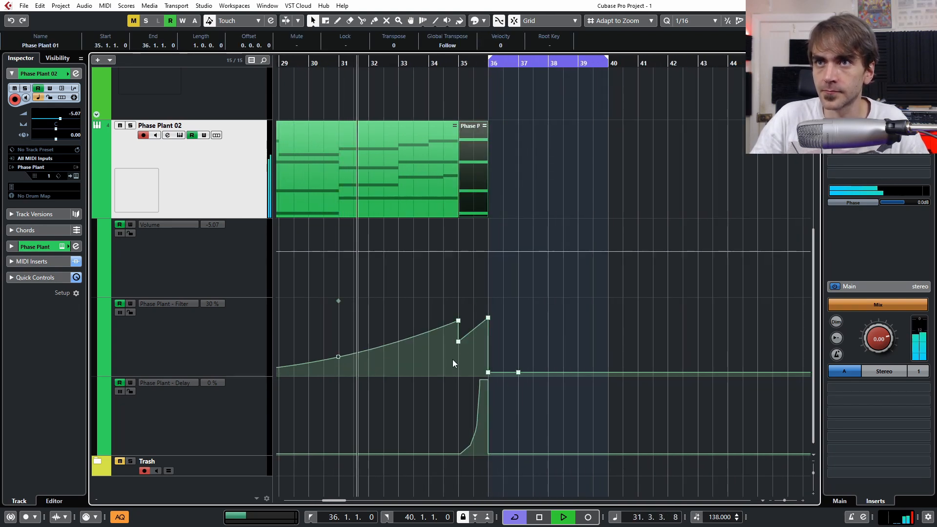
Step: Delete the lower Filter point at bar 35 and raise the peak just before bar 36 to 94.16
{"action": "left_click", "coordinate": [458, 342]}
{"action": "key", "text": "Delete"}
{"action": "left_click_drag", "start_coordinate": [487, 317], "coordinate": [488, 305]}
{"action": "scroll", "coordinate": [556, 219], "scroll_direction": "down", "scroll_amount": 3}
{"action": "scroll", "coordinate": [542, 186], "scroll_direction": "up", "scroll_amount": 2}
{"action": "scroll", "coordinate": [461, 175], "scroll_direction": "right", "scroll_amount": 2}
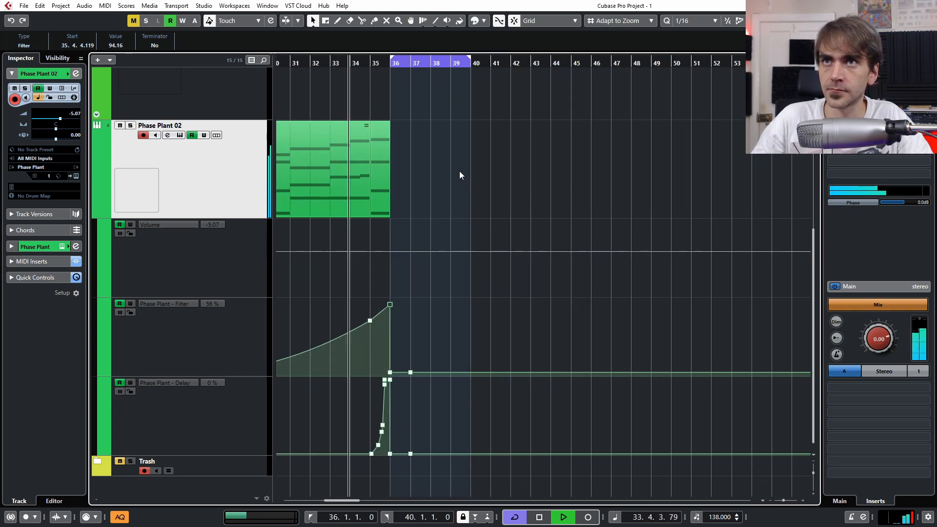
{"action": "scroll", "coordinate": [464, 177], "scroll_direction": "up", "scroll_amount": 5}
{"action": "scroll", "coordinate": [464, 177], "scroll_direction": "down", "scroll_amount": 2}
{"action": "left_click", "coordinate": [458, 182]}
{"action": "key", "text": "Delete"}
{"action": "key", "text": "ctrl+z"}
{"action": "scroll", "coordinate": [499, 286], "scroll_direction": "down", "scroll_amount": 3}
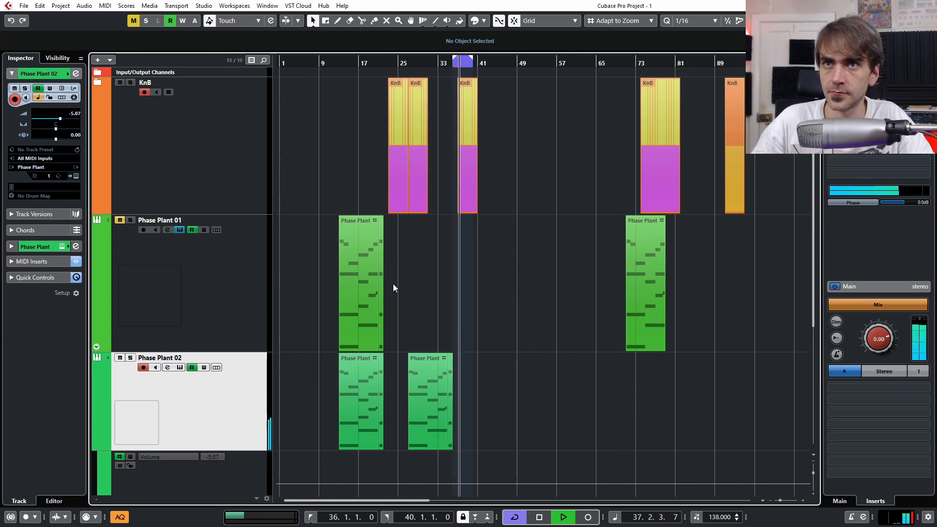
Step: Collapse the Phase Plant 02 automation lanes and stop playback after hearing the second drop
{"action": "scroll", "coordinate": [393, 284], "scroll_direction": "up", "scroll_amount": 3}
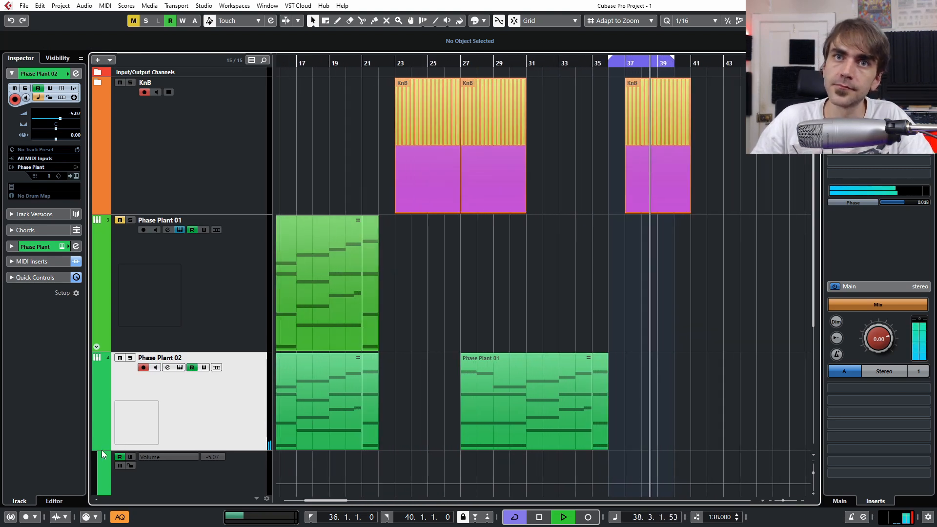
{"action": "left_click", "coordinate": [96, 446]}
{"action": "scroll", "coordinate": [586, 293], "scroll_direction": "down", "scroll_amount": 3}
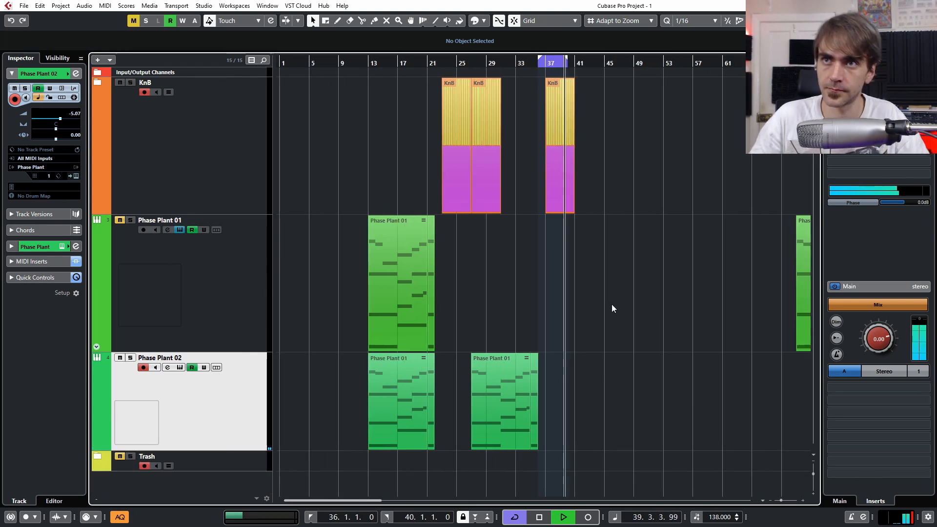
{"action": "key", "text": "space"}
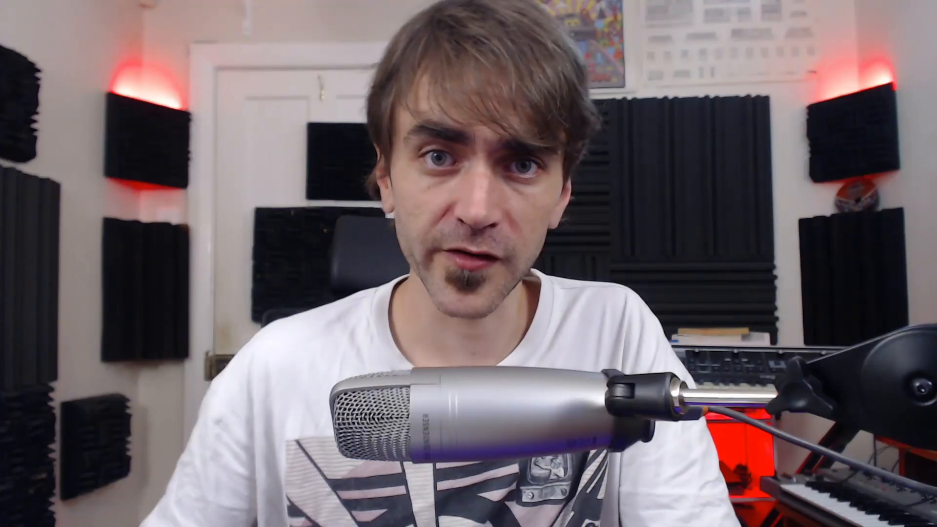